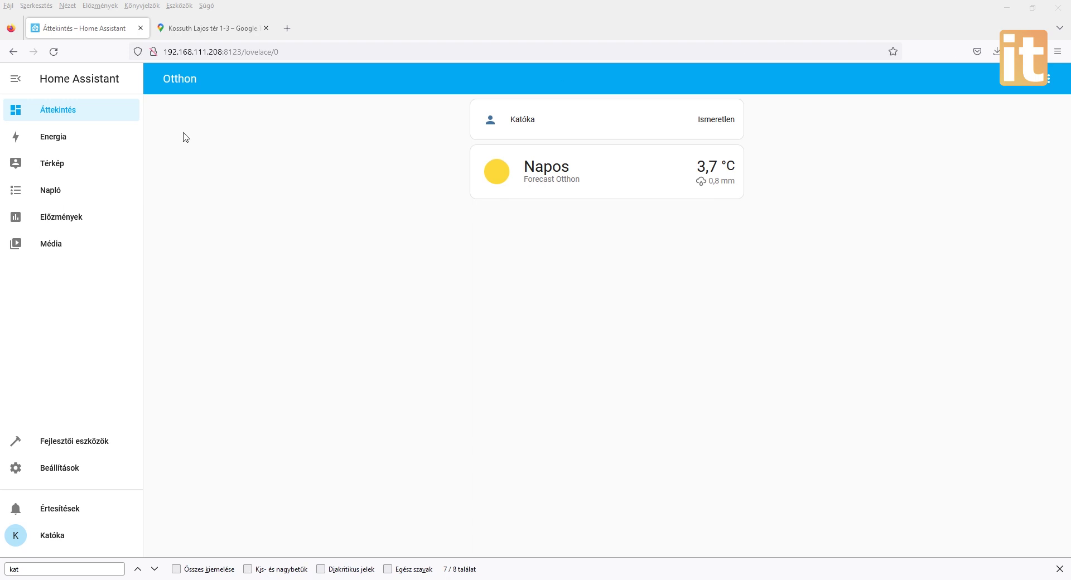
# Open the Térkép map showing the home marker and the tracked person near Szigethalom
pyautogui.click(46, 170)
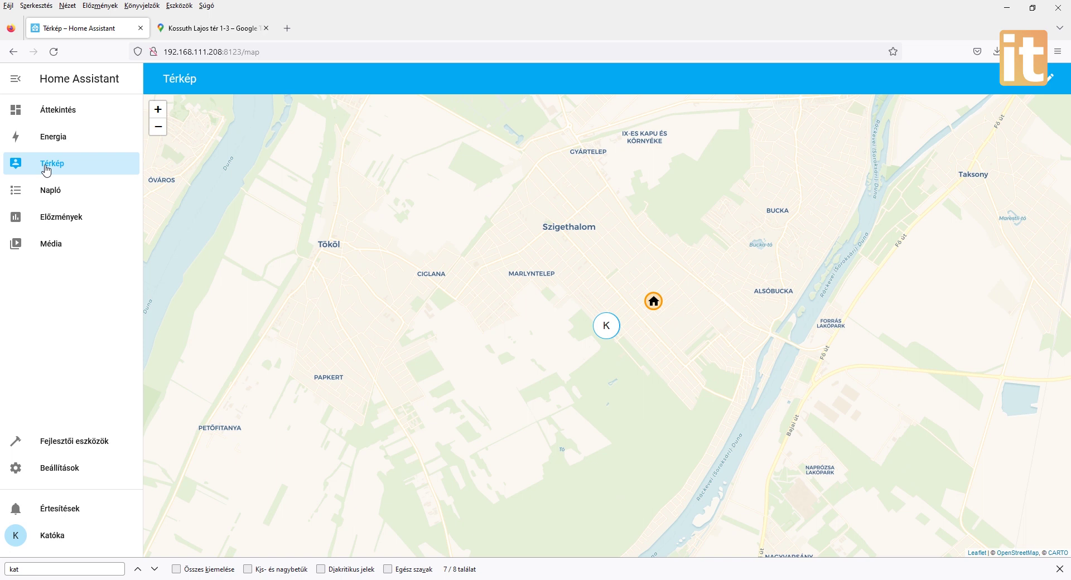
# Copy latitude 47.5072322 from the Kossuth Lajos tér Google Maps address, then return to Home Assistant
pyautogui.click(205, 30)
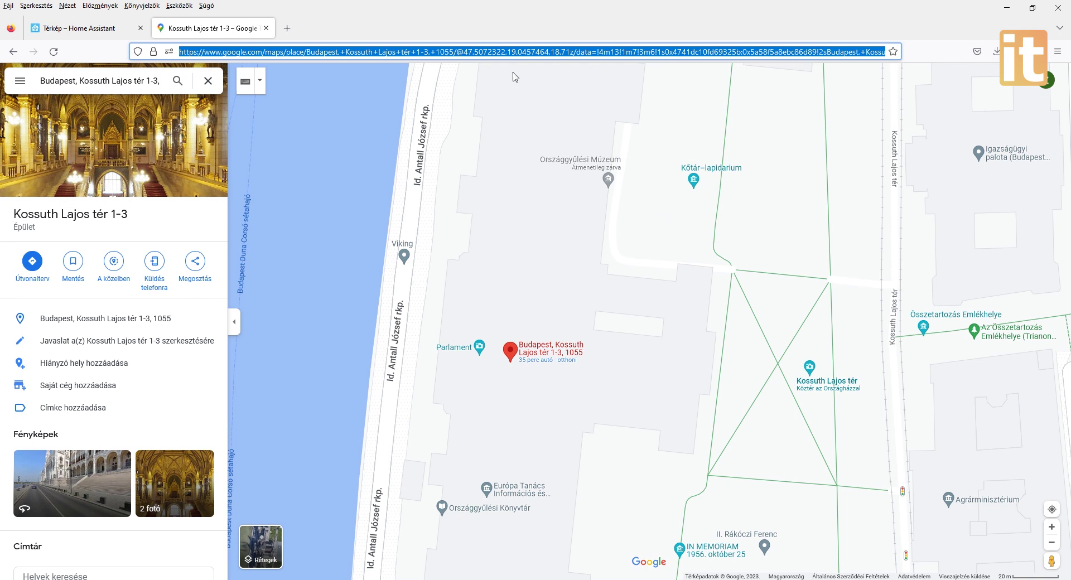
pyautogui.click(492, 51)
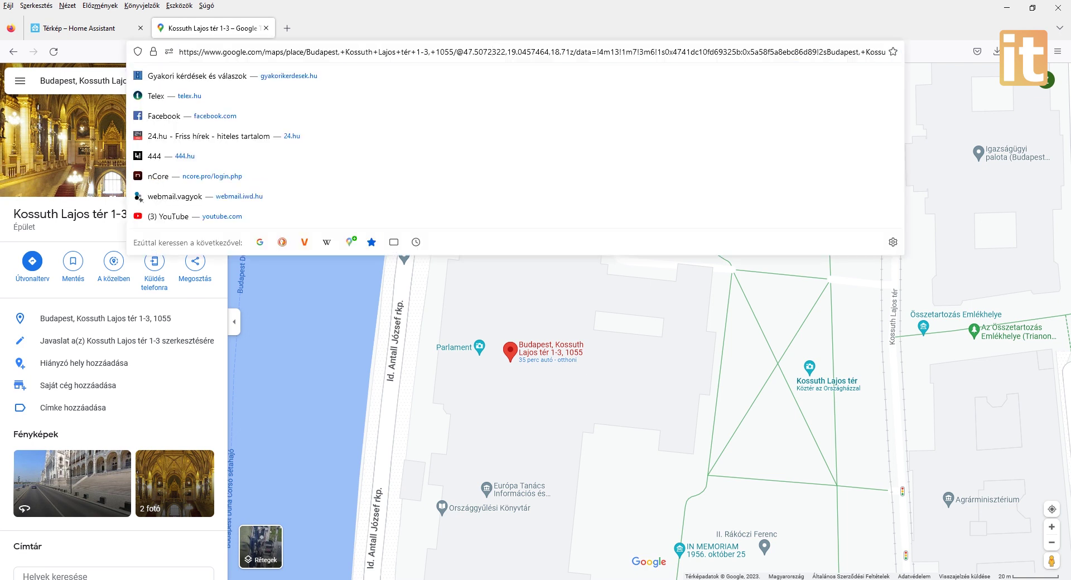
pyautogui.moveTo(464, 51); pyautogui.dragTo(505, 51)
pyautogui.hotkey('ctrl', 'c')
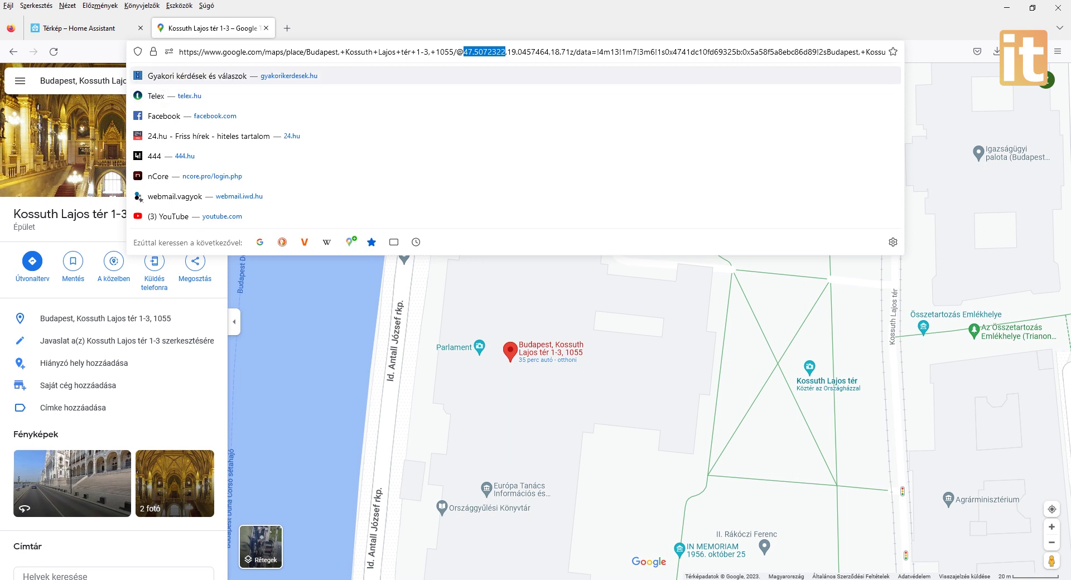
pyautogui.click(66, 38)
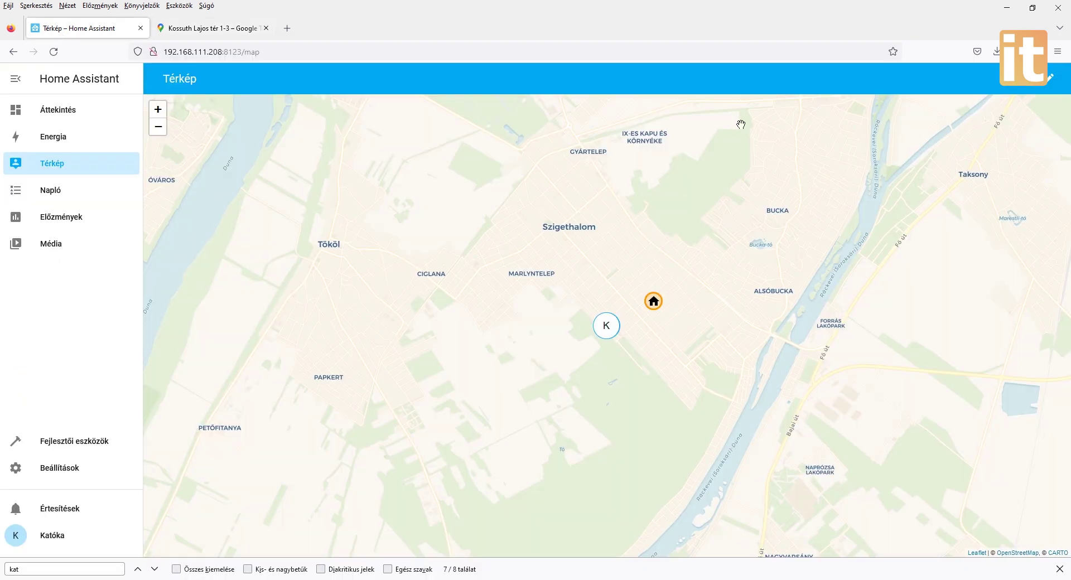
# Start a new zone named Munkahely and paste latitude 47.5072322 into it
pyautogui.click(1049, 83)
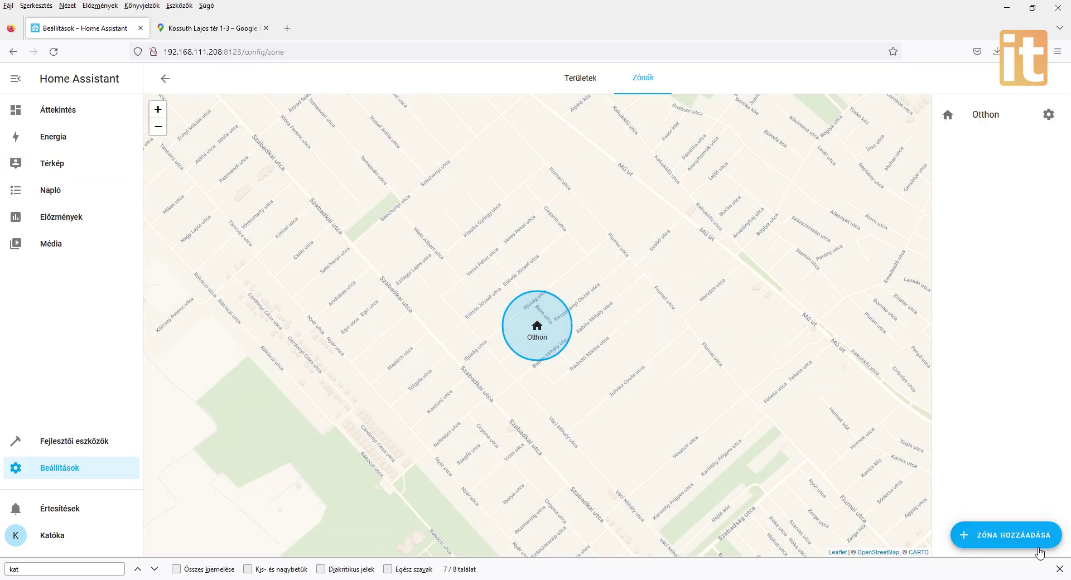
pyautogui.click(1000, 536)
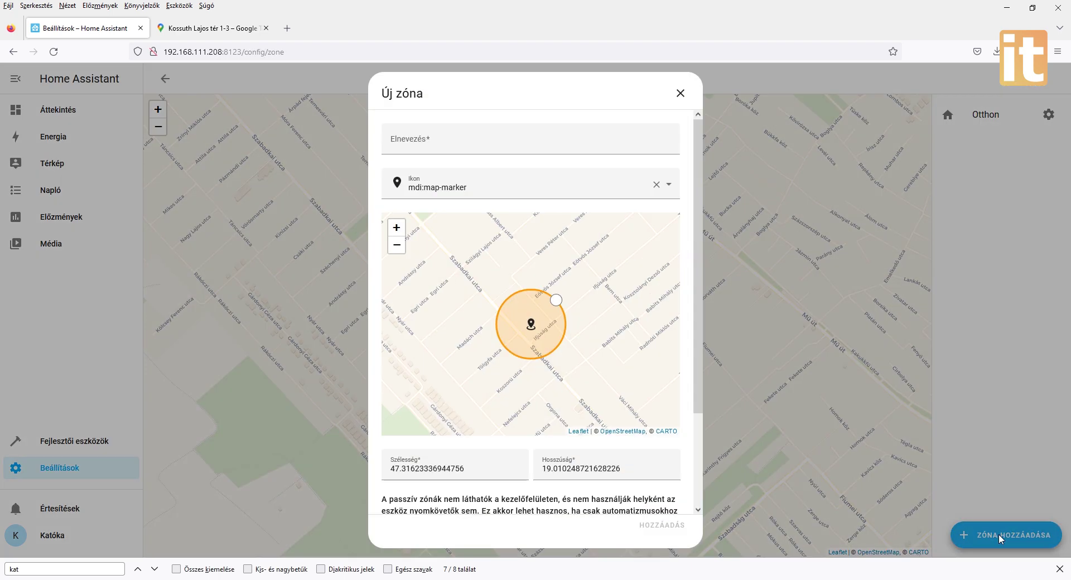
pyautogui.click(404, 140)
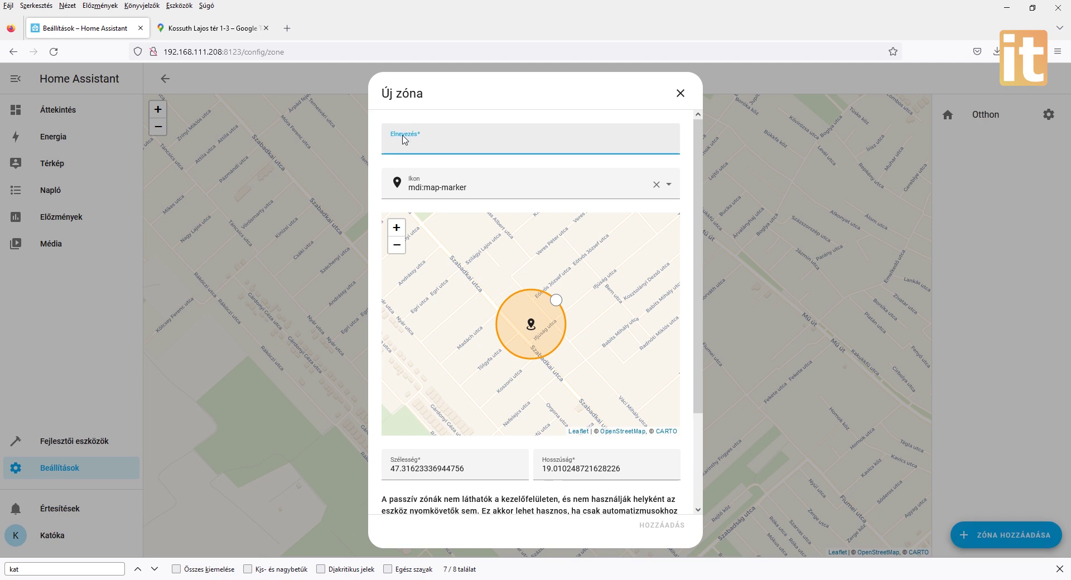
pyautogui.write('Munkahely')
pyautogui.click(463, 471)
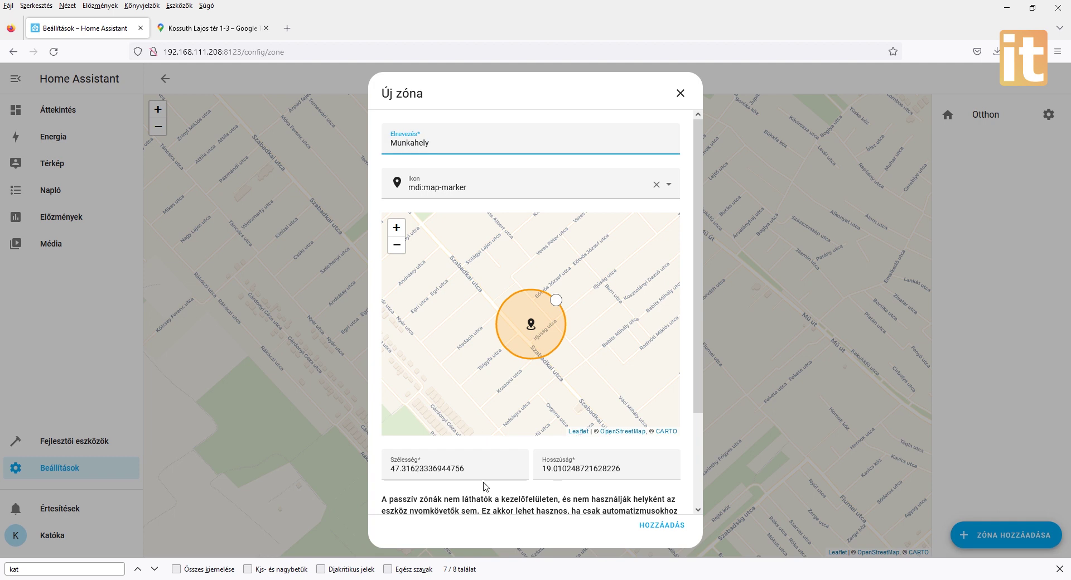
pyautogui.moveTo(464, 470); pyautogui.dragTo(340, 465)
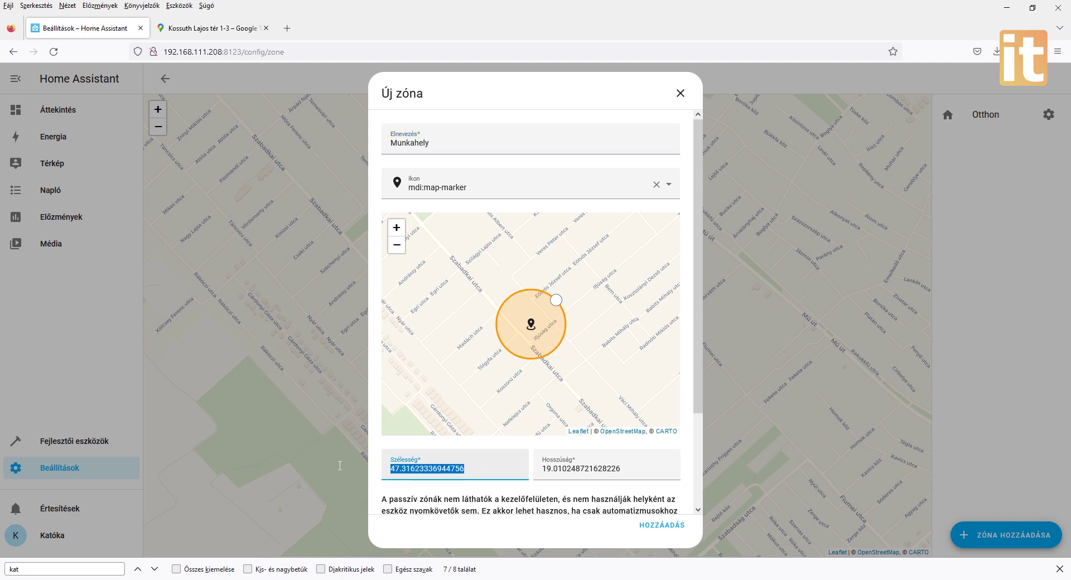
pyautogui.hotkey('ctrl', 'v')
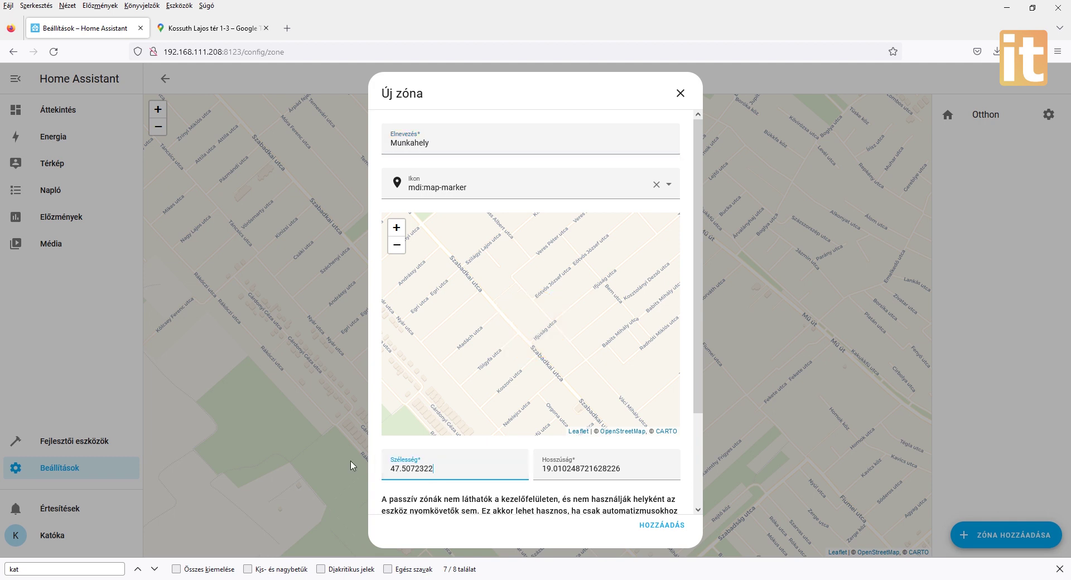
# Copy longitude 19.0457464 from Google Maps, paste it into the zone, and save Munkahely
pyautogui.click(217, 28)
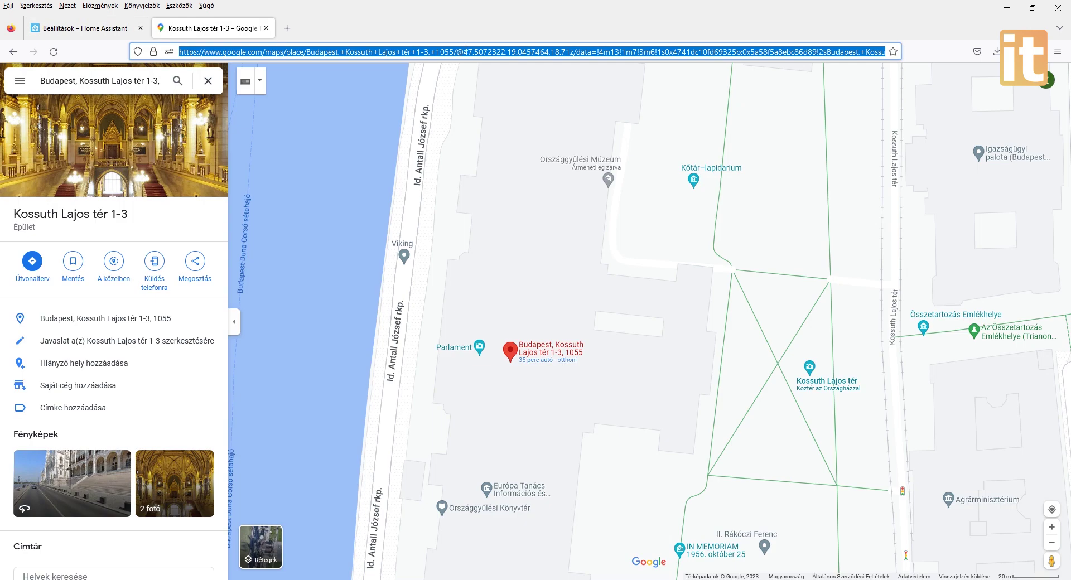
pyautogui.click(465, 49)
pyautogui.moveTo(507, 52); pyautogui.dragTo(549, 51)
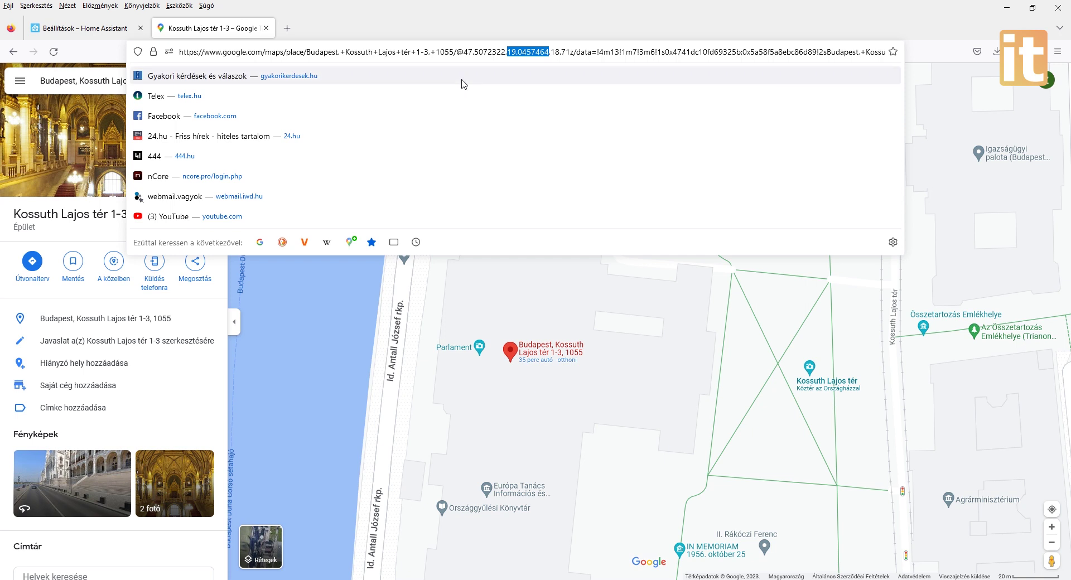
pyautogui.hotkey('ctrl', 'c')
pyautogui.hotkey('ctrl', 'pageup')
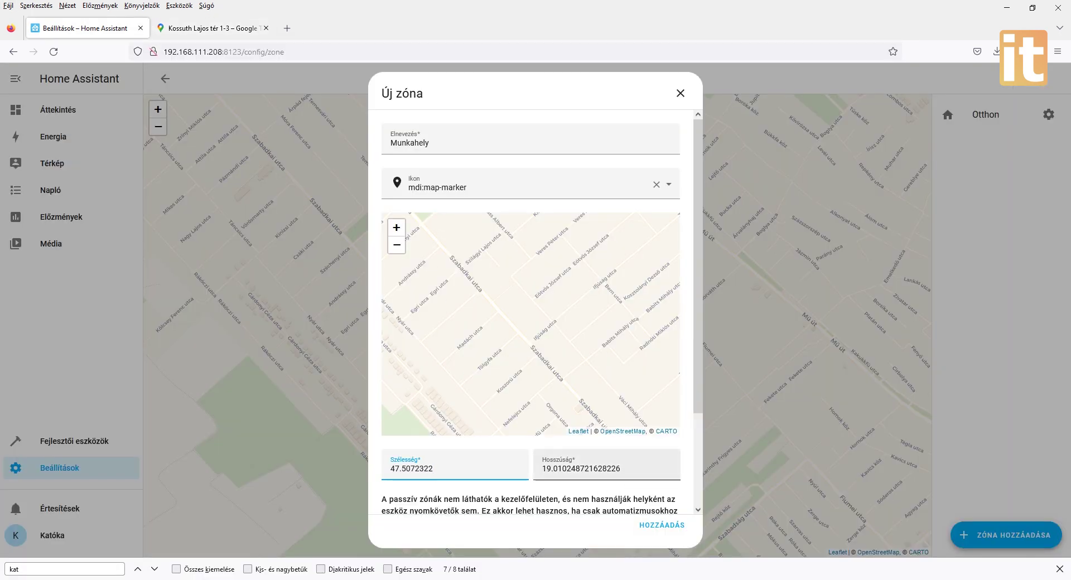
pyautogui.moveTo(620, 469); pyautogui.dragTo(542, 469)
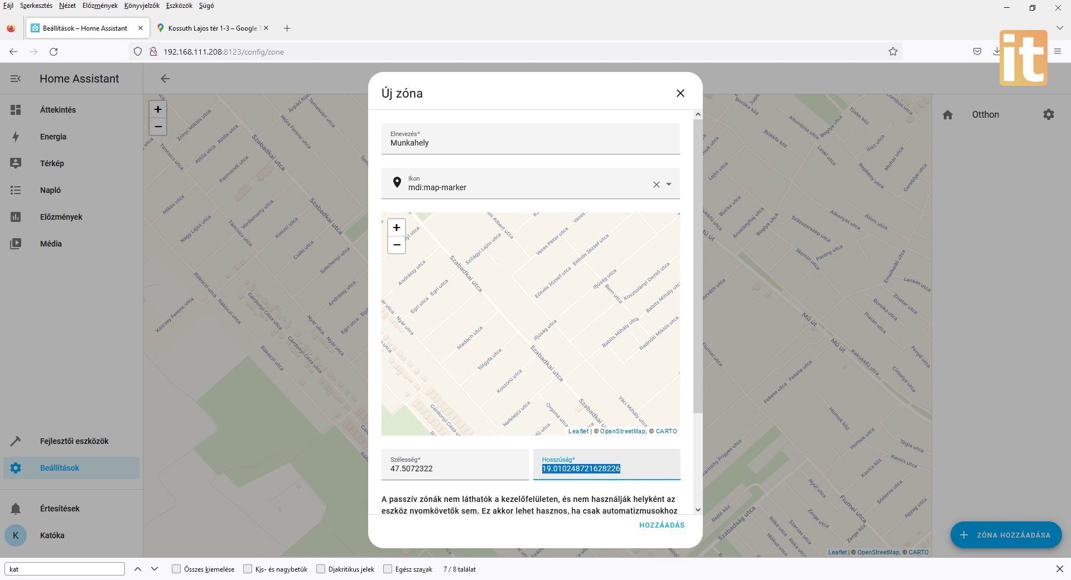
pyautogui.hotkey('ctrl', 'v')
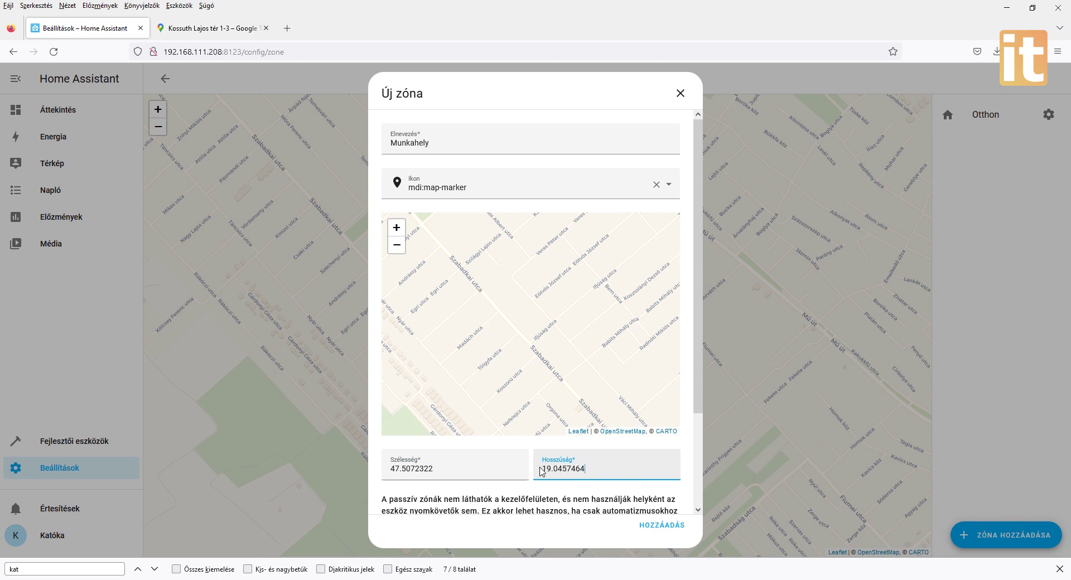
pyautogui.press('Return')
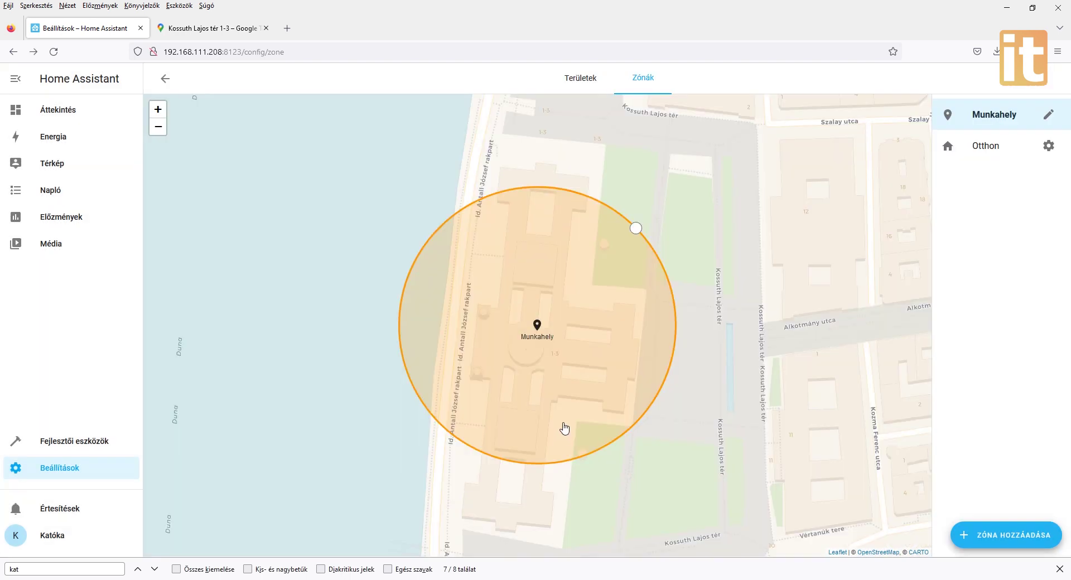
# Move the Munkahely zone east over Kossuth Lajos tér, widen its radius, and begin another zone
pyautogui.scroll(-2, 577, 397)
pyautogui.scroll(2, 578, 397)
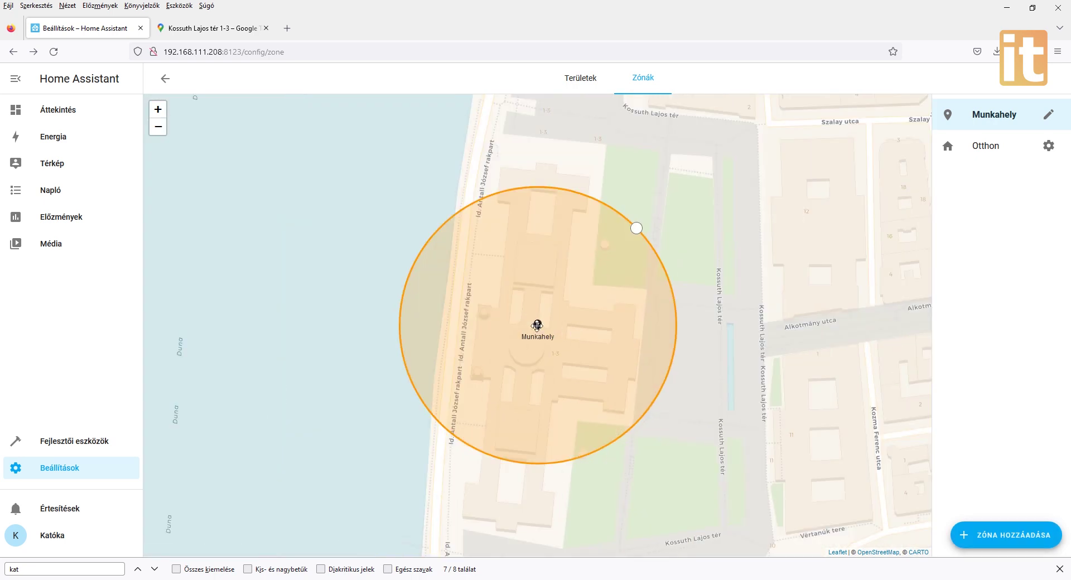
pyautogui.moveTo(537, 326); pyautogui.dragTo(645, 357)
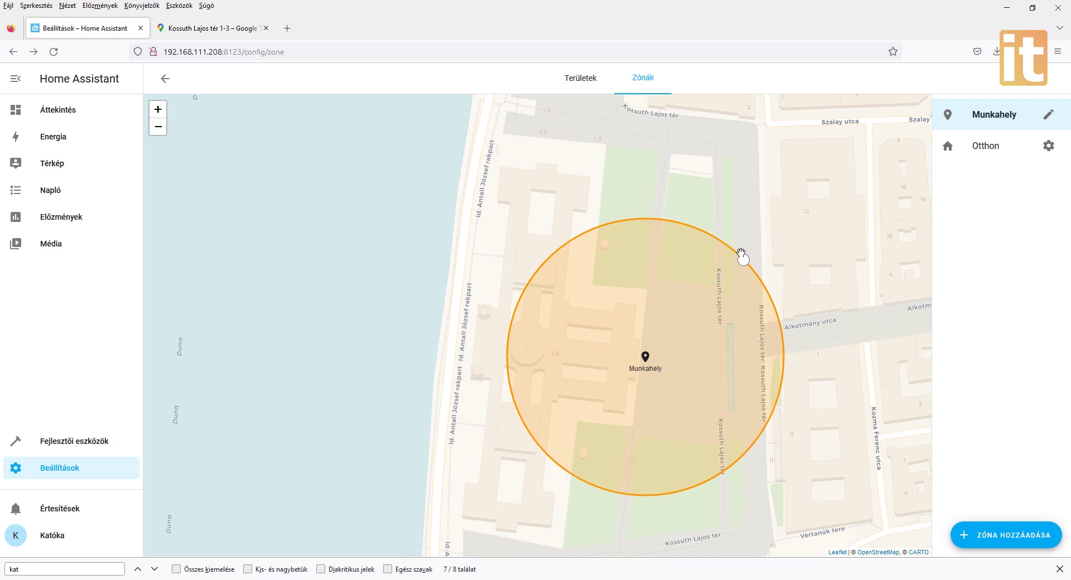
pyautogui.moveTo(744, 260); pyautogui.dragTo(766, 110)
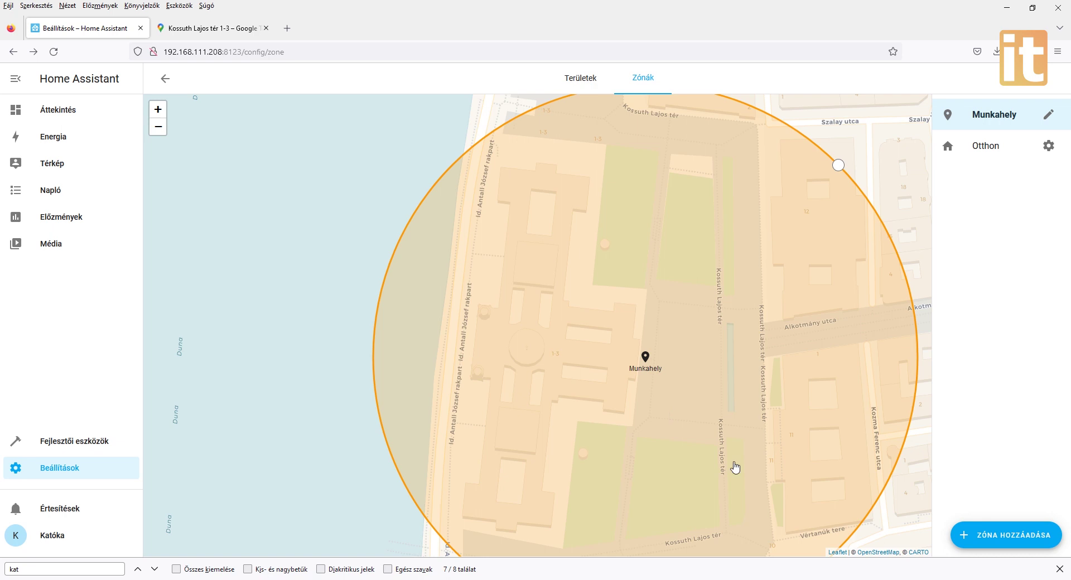
pyautogui.click(997, 547)
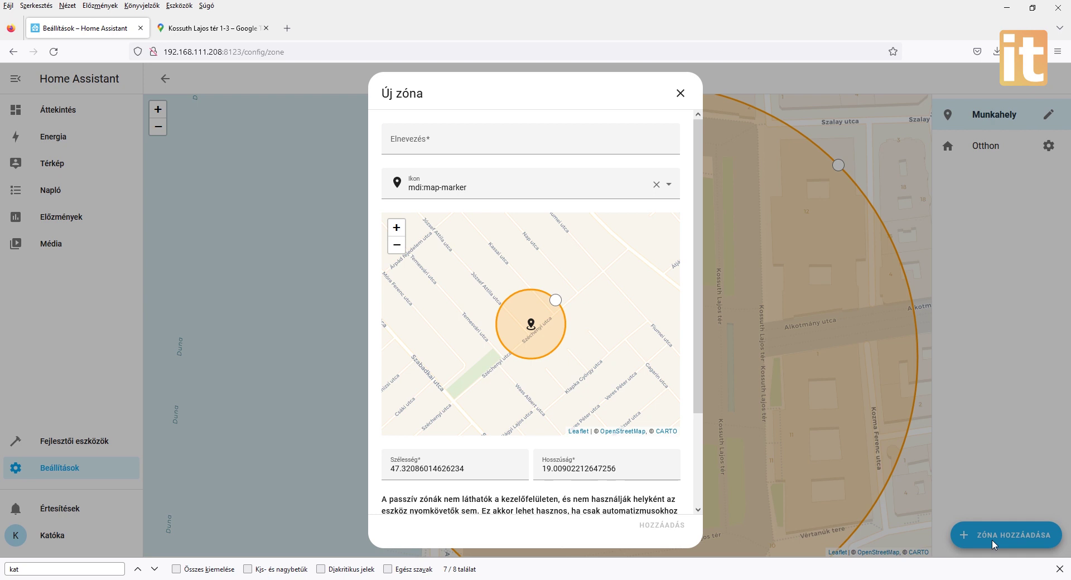
# Name the new zone 'valami', then switch to the Google Maps tab
pyautogui.click(424, 141)
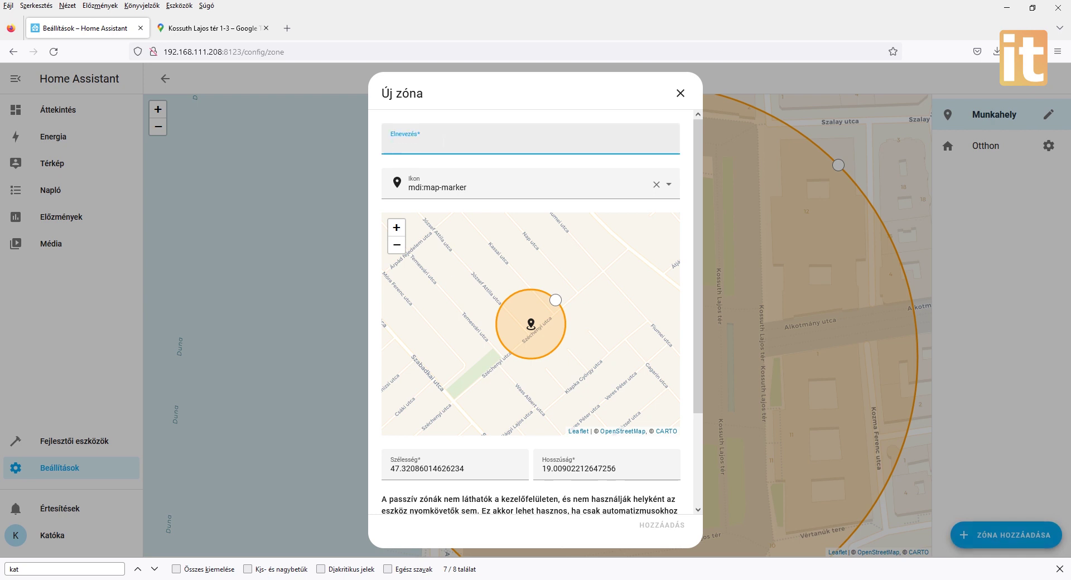
pyautogui.write('valami')
pyautogui.click(227, 32)
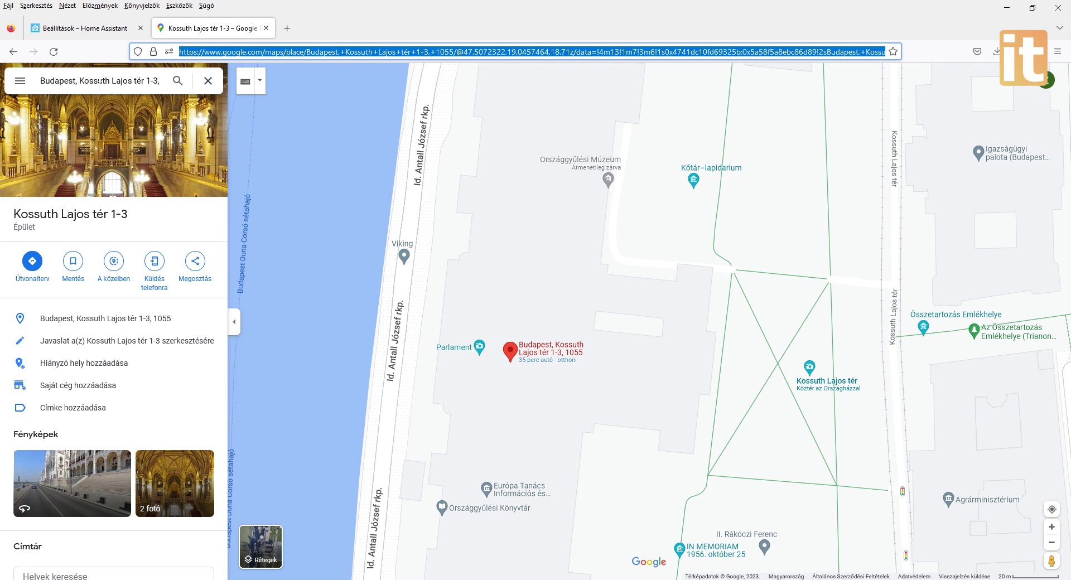
# Search Google Maps for 'szeged Kárász utca', zoom in, and select latitude 46.2522577 in the address
pyautogui.click(99, 80)
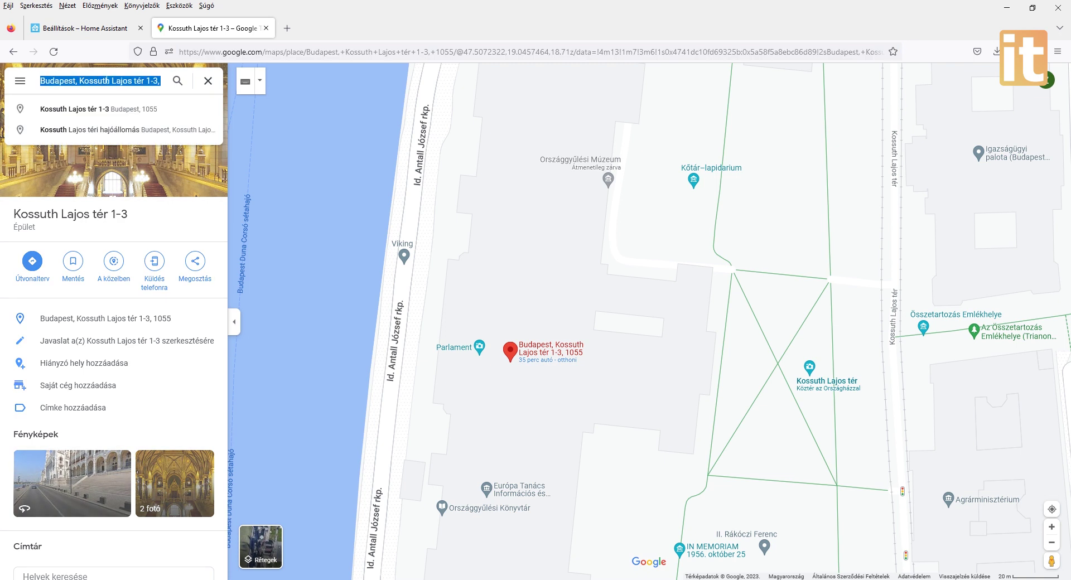
pyautogui.write('szeged')
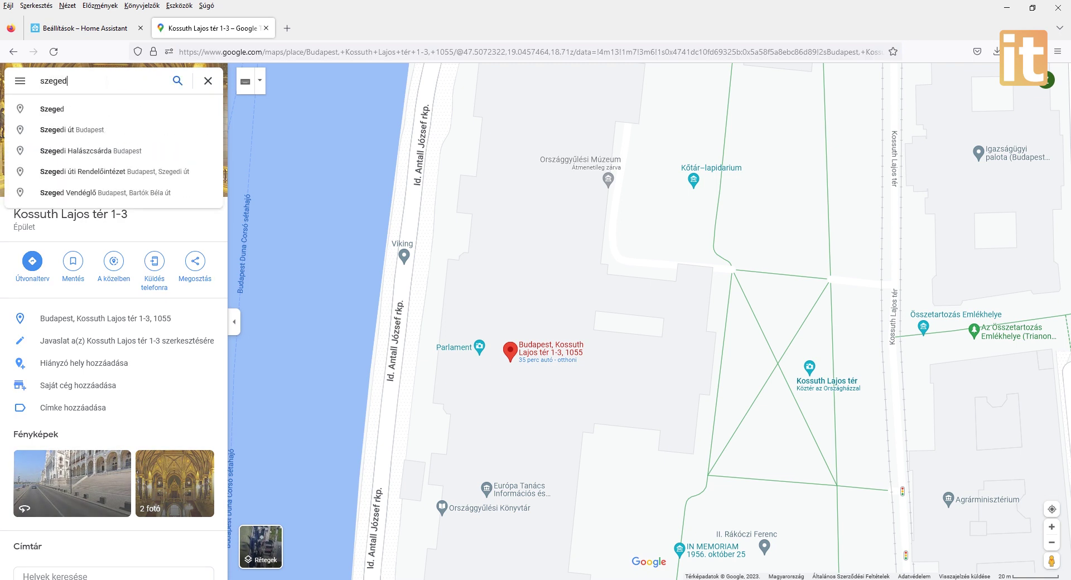
pyautogui.write(' Ká')
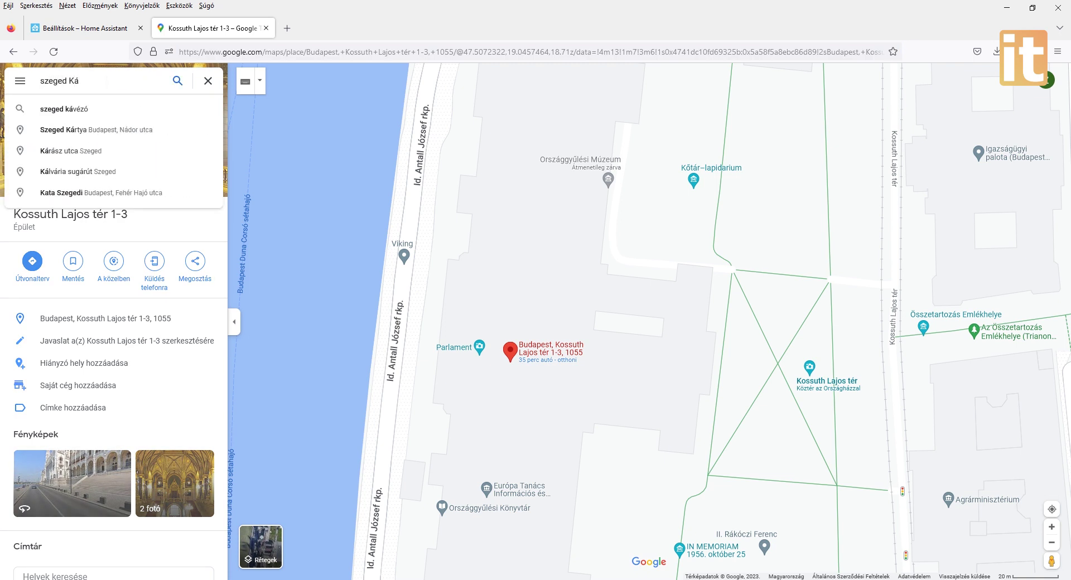
pyautogui.write('rász ut')
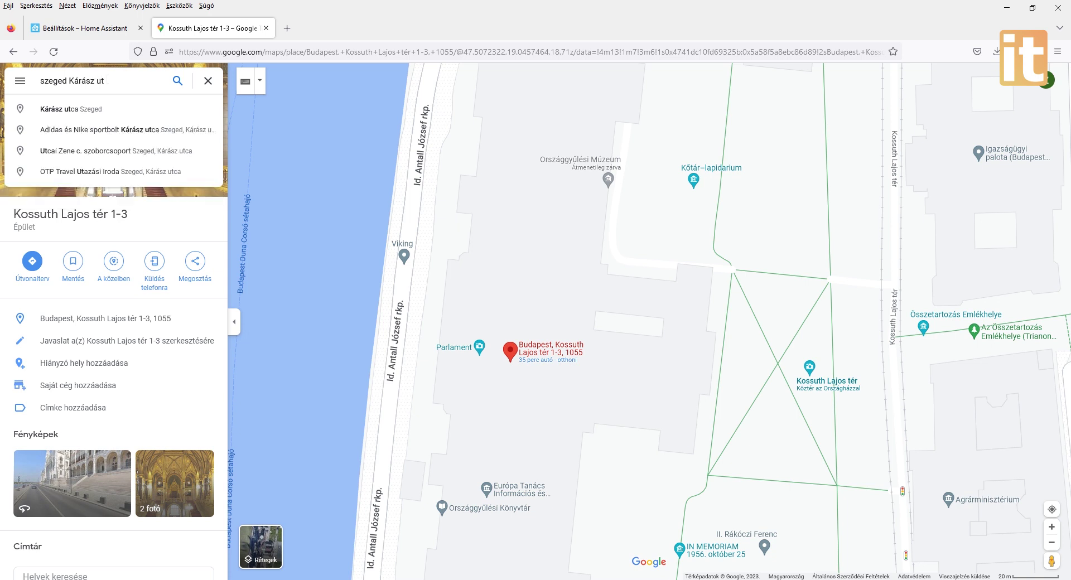
pyautogui.write('ca')
pyautogui.press('Return')
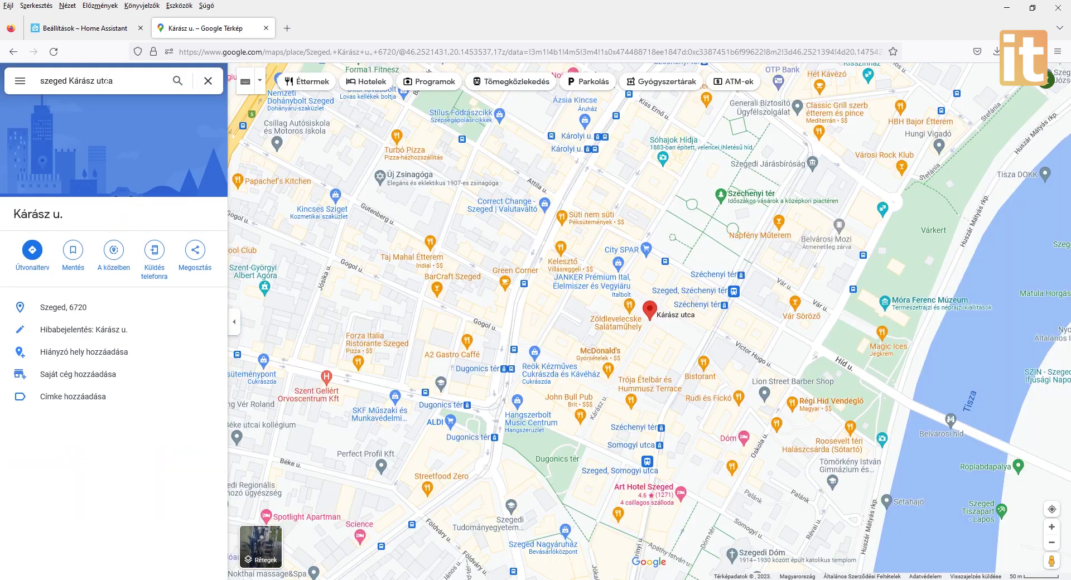
pyautogui.scroll(4, 659, 319)
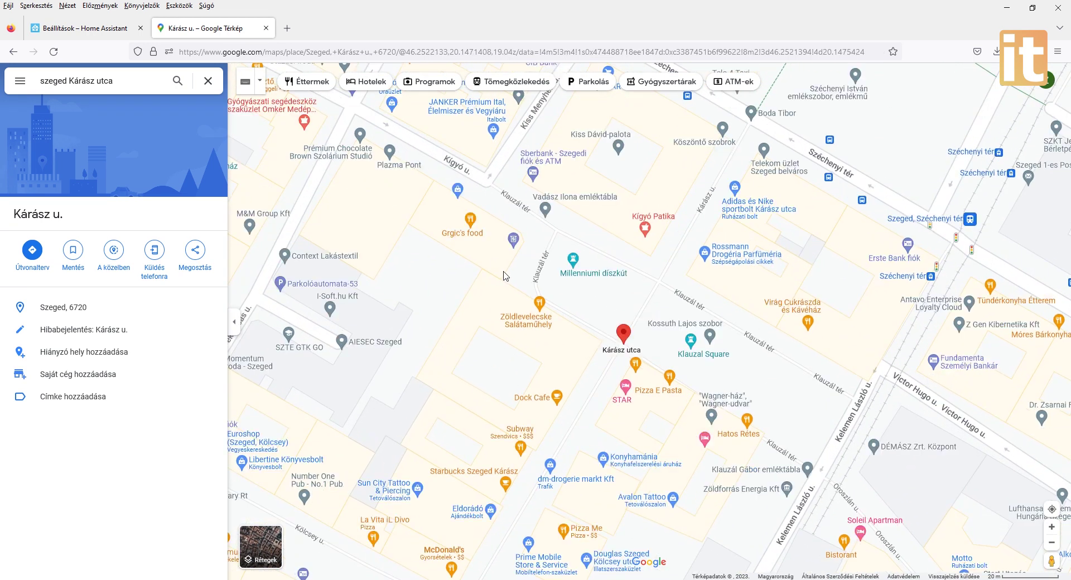
pyautogui.scroll(2, 558, 282)
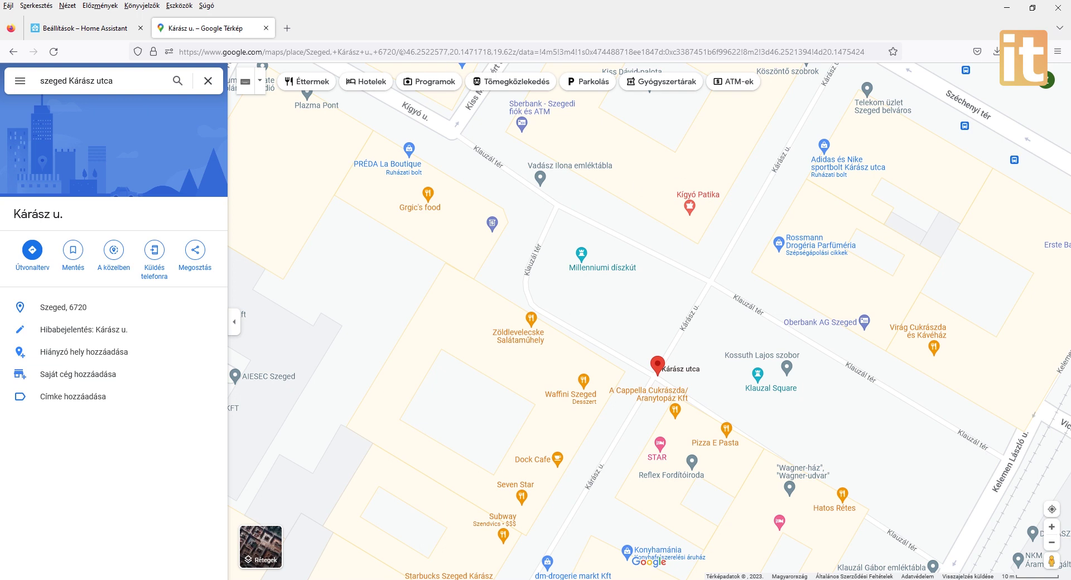
pyautogui.moveTo(405, 52); pyautogui.dragTo(448, 52)
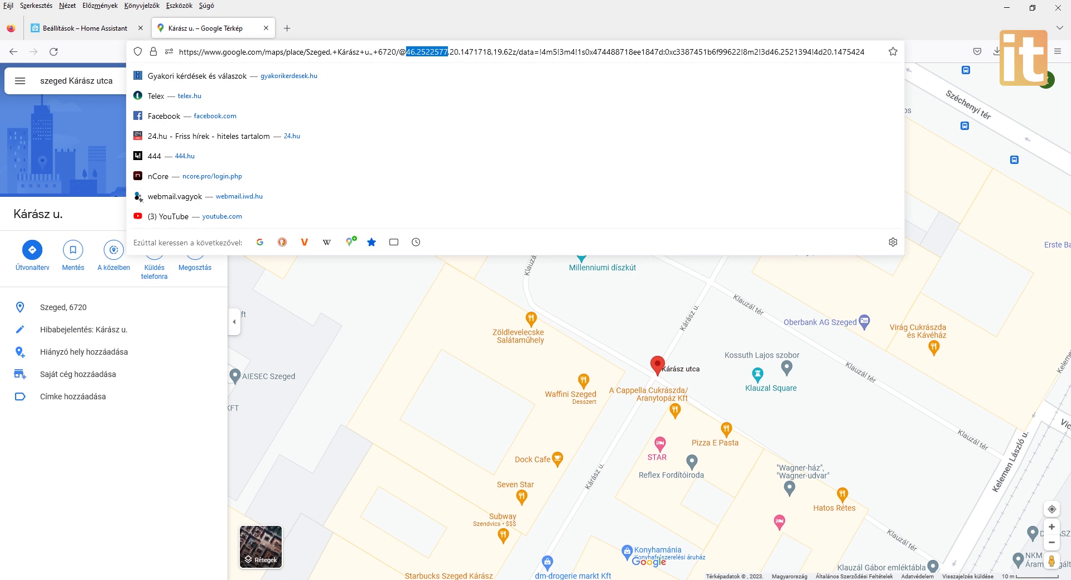
# Paste latitude 46.2522577 into the valami zone's latitude field
pyautogui.click(114, 30)
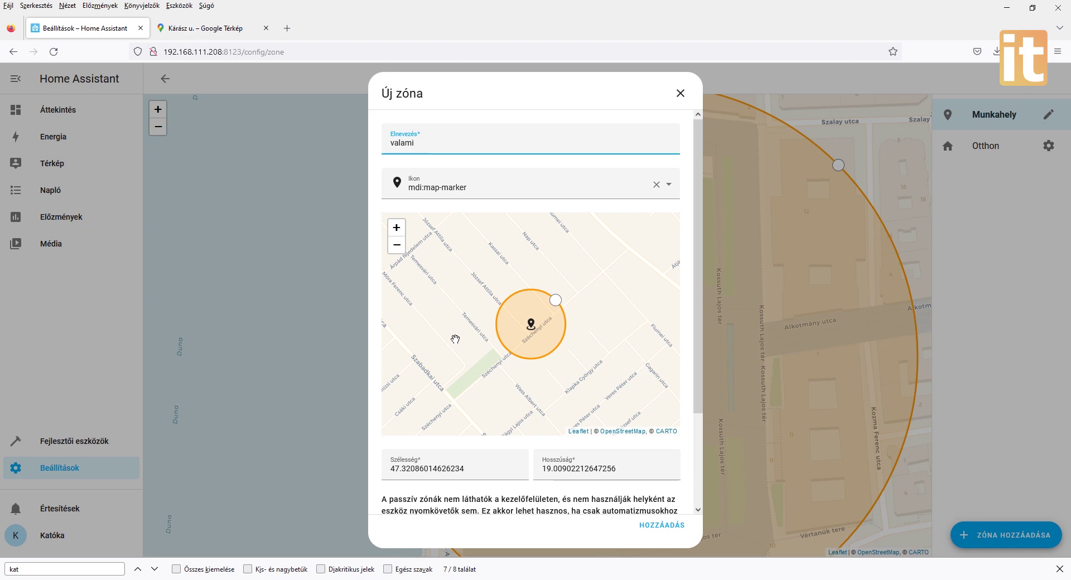
pyautogui.click(486, 461)
pyautogui.moveTo(487, 469); pyautogui.dragTo(355, 463)
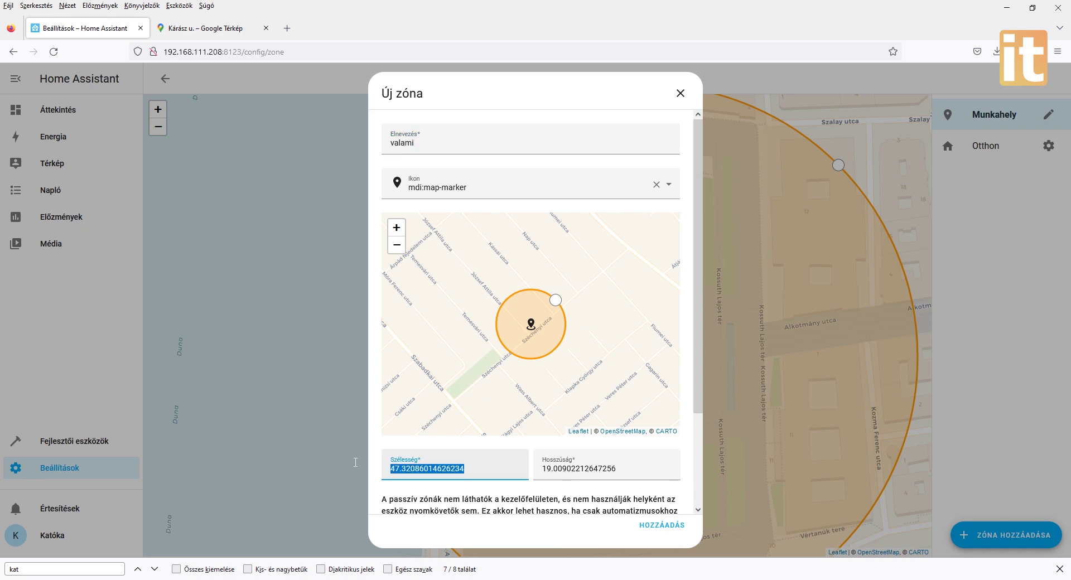
pyautogui.hotkey('ctrl', 'v')
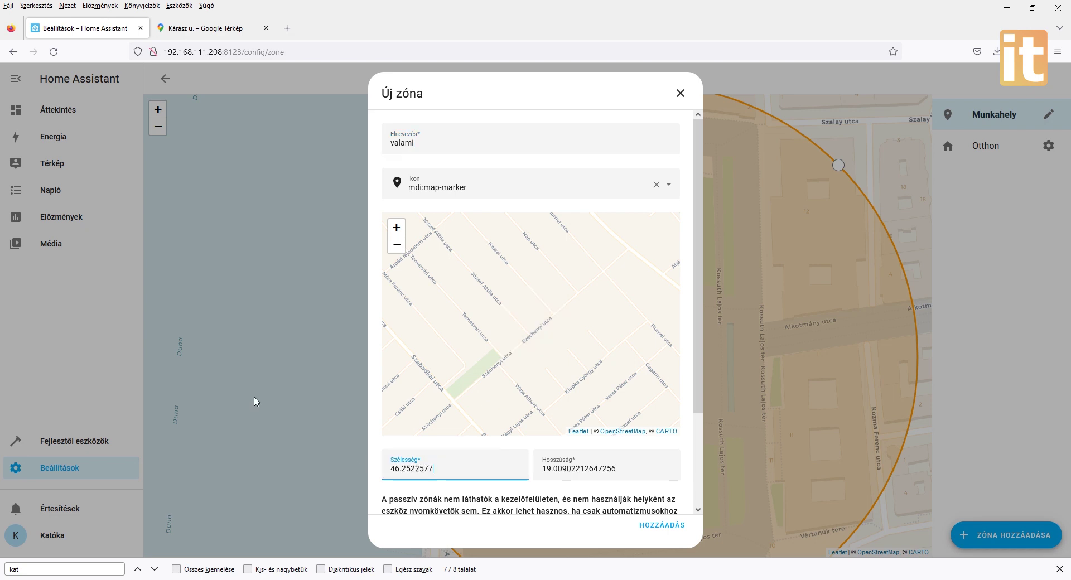
# Copy longitude 20.1471718 from Google Maps, paste it into the zone, and save valami
pyautogui.click(190, 31)
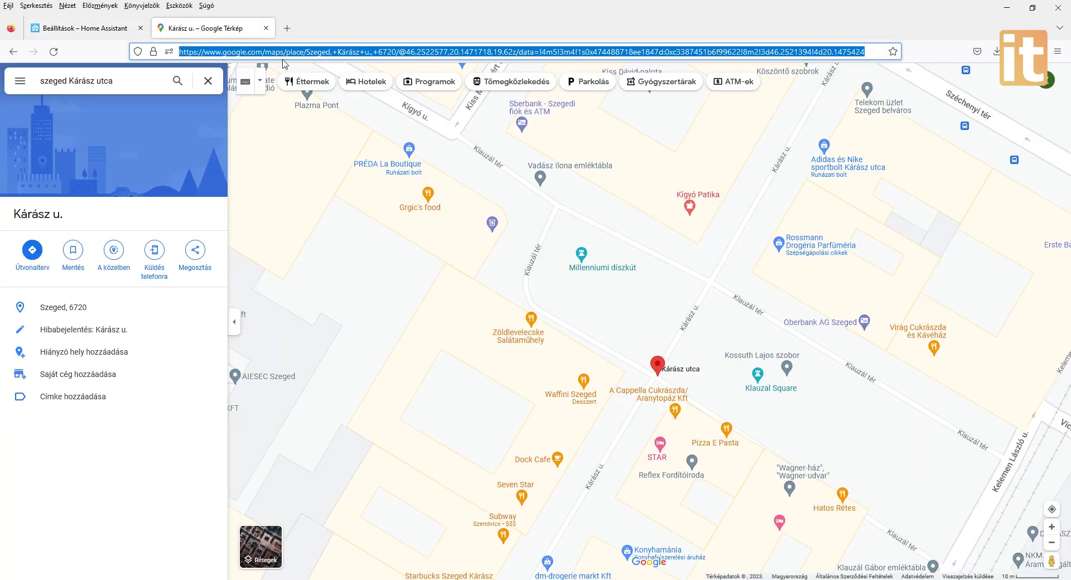
pyautogui.click(450, 52)
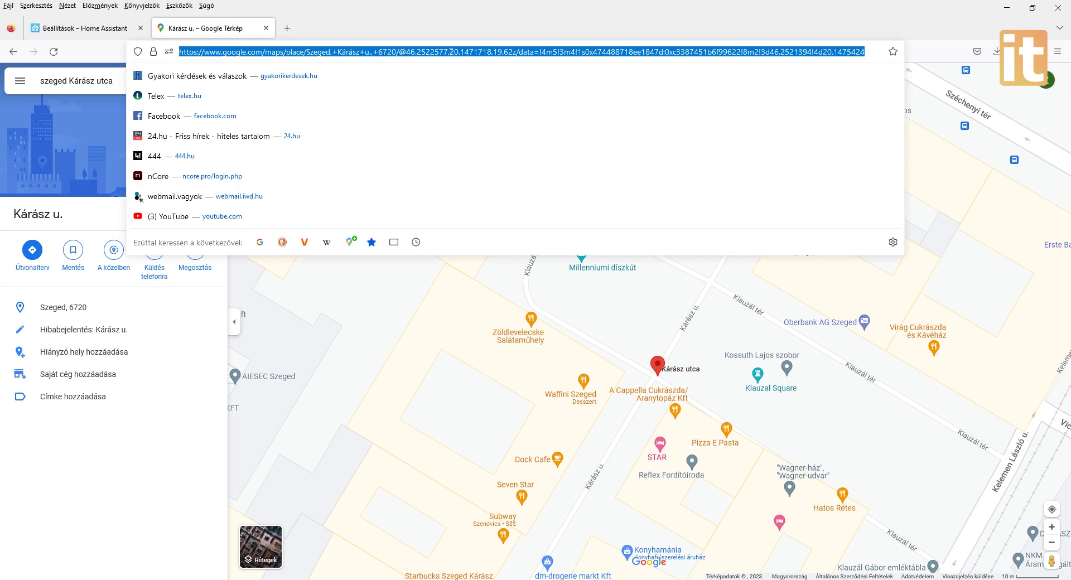
pyautogui.click(469, 52)
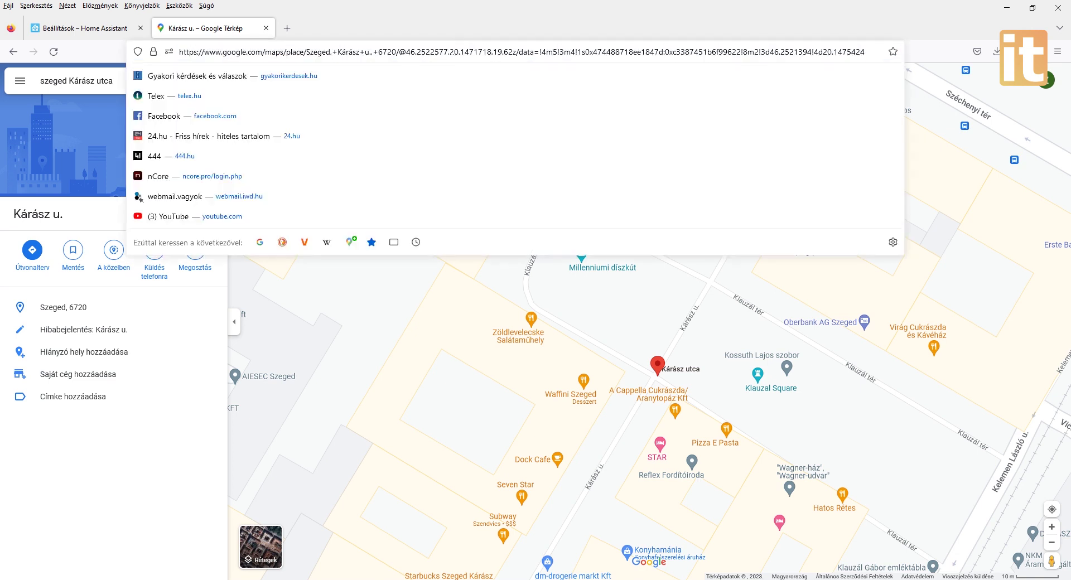
pyautogui.moveTo(450, 52); pyautogui.dragTo(492, 51)
pyautogui.hotkey('ctrl', 'c')
pyautogui.click(81, 28)
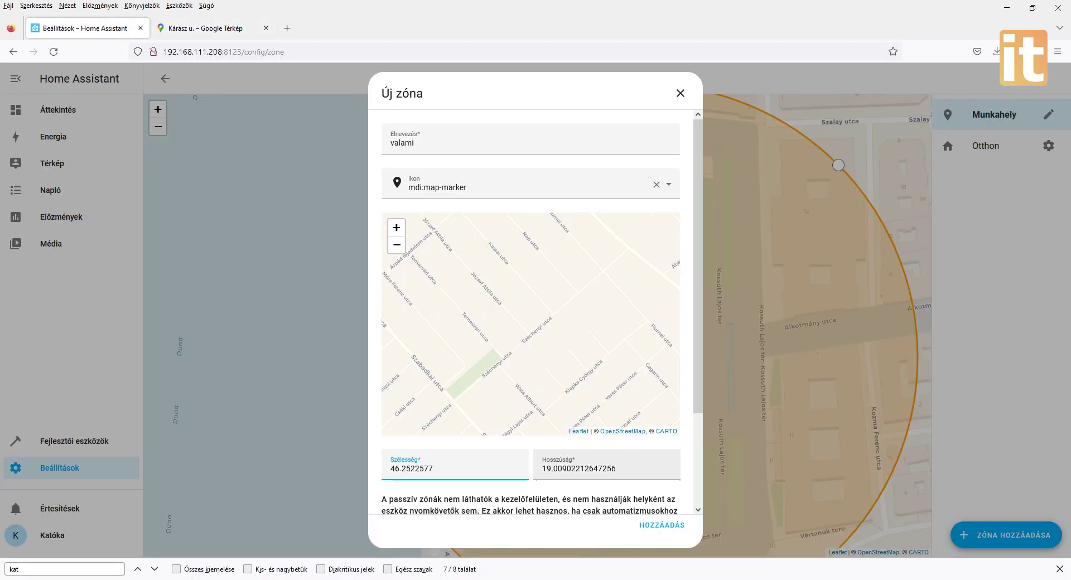
pyautogui.tripleClick(580, 468)
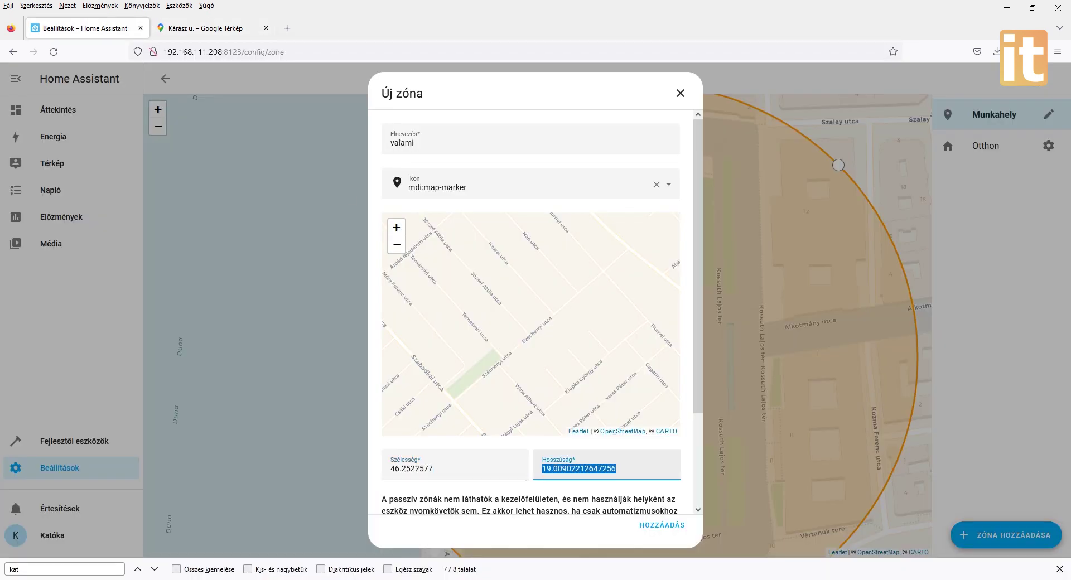
pyautogui.hotkey('ctrl', 'v')
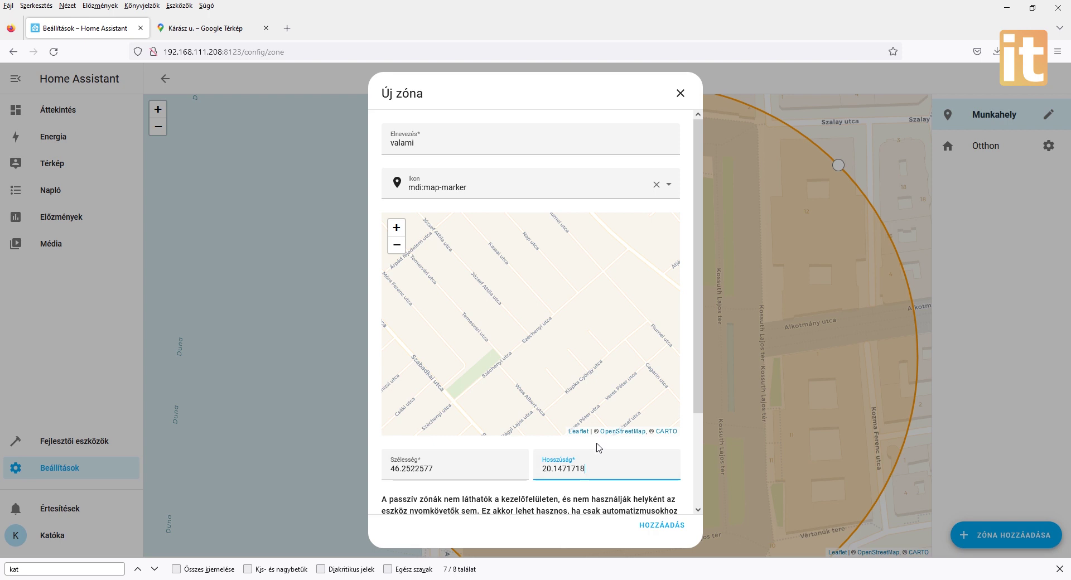
pyautogui.press('Return')
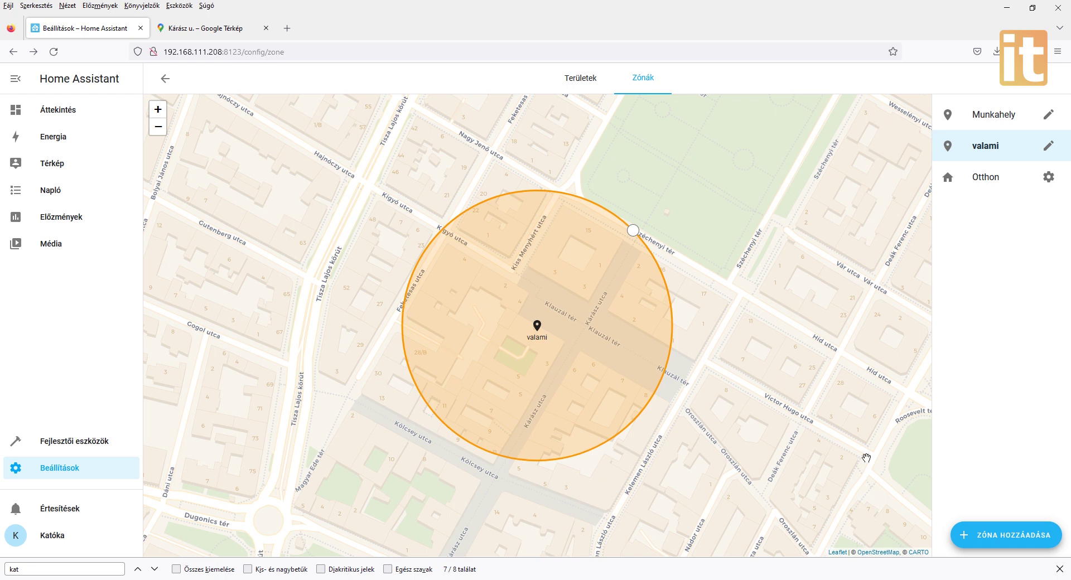
# Cancel an unneeded new zone form and select Otthon to show the home zone
pyautogui.click(984, 541)
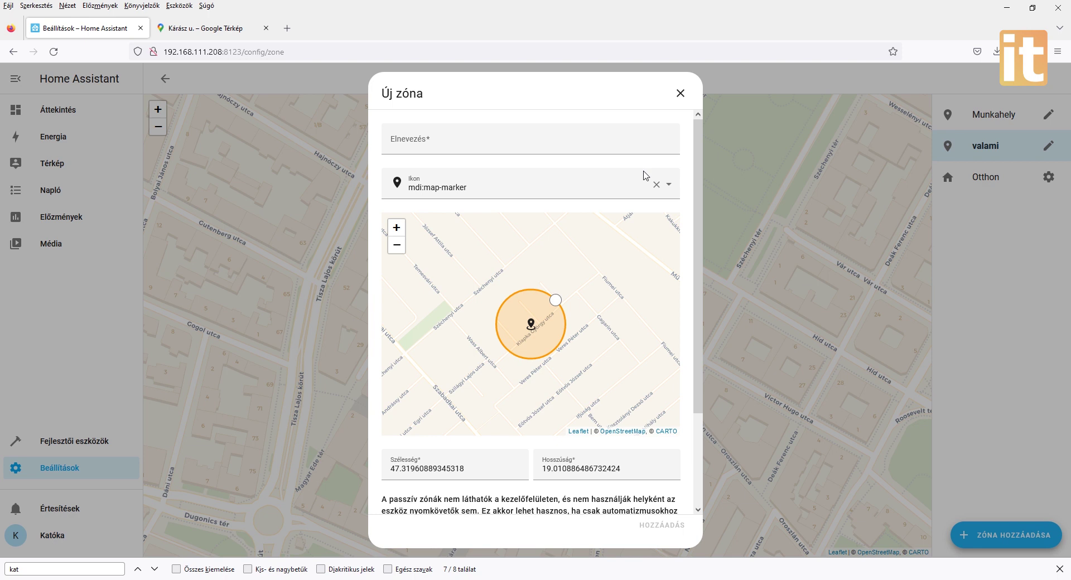
pyautogui.click(680, 94)
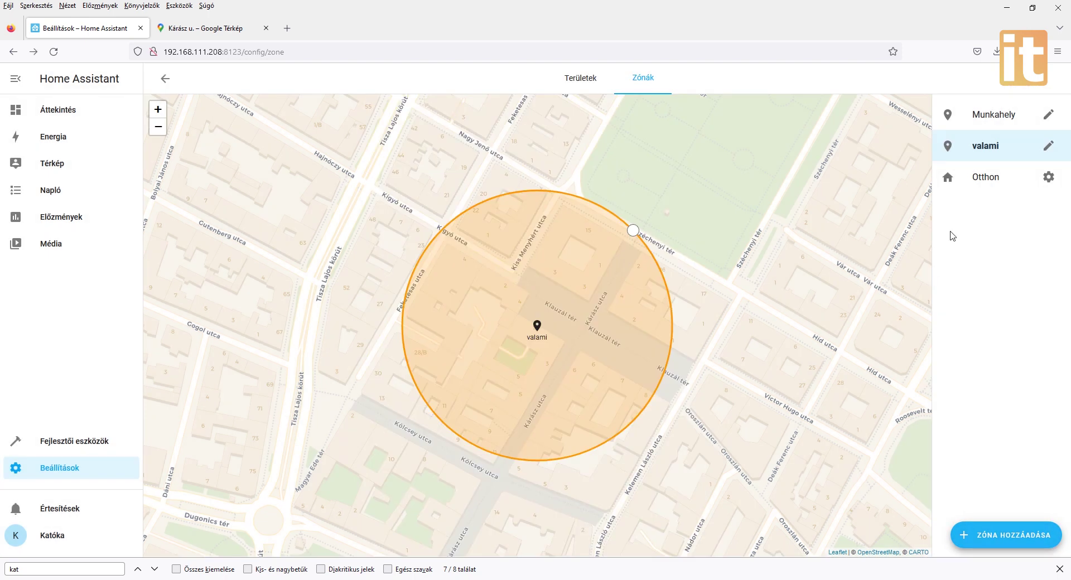
pyautogui.click(981, 180)
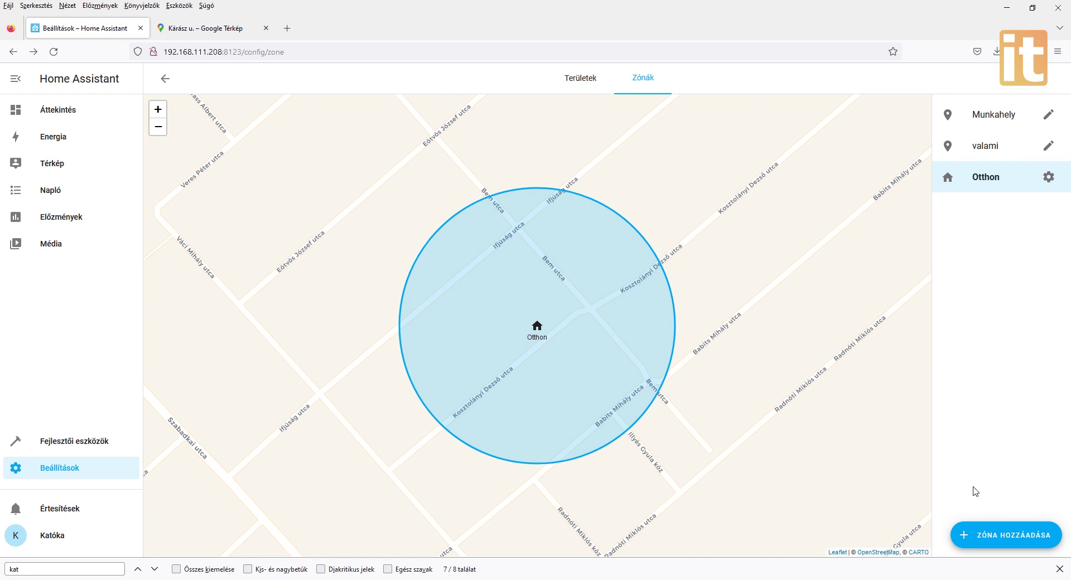
# Create a zone named 'Otthon Fűtés' at the home location with an enlarged radius
pyautogui.click(997, 537)
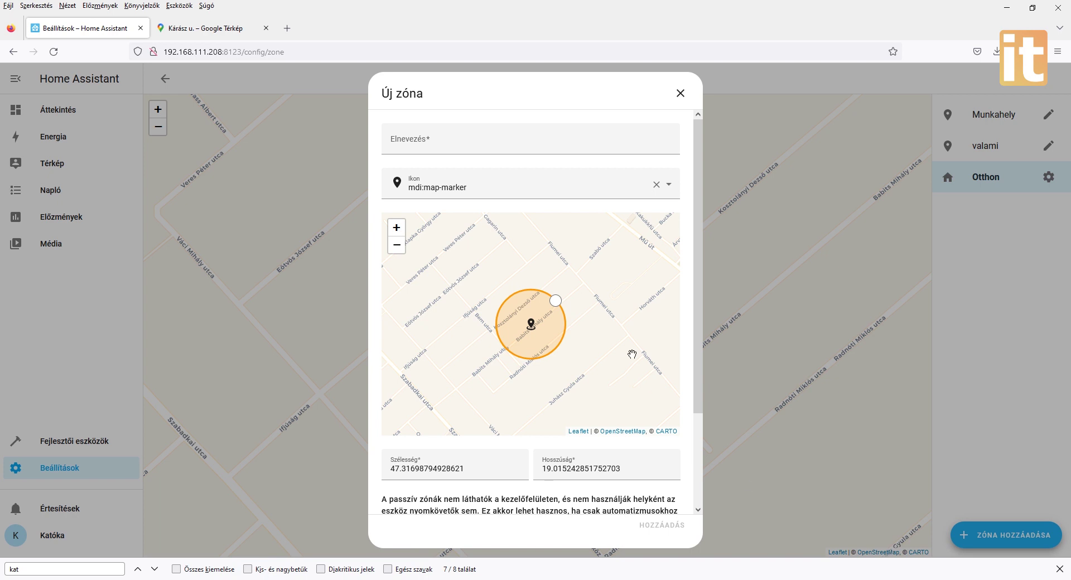
pyautogui.moveTo(556, 300); pyautogui.dragTo(716, 229)
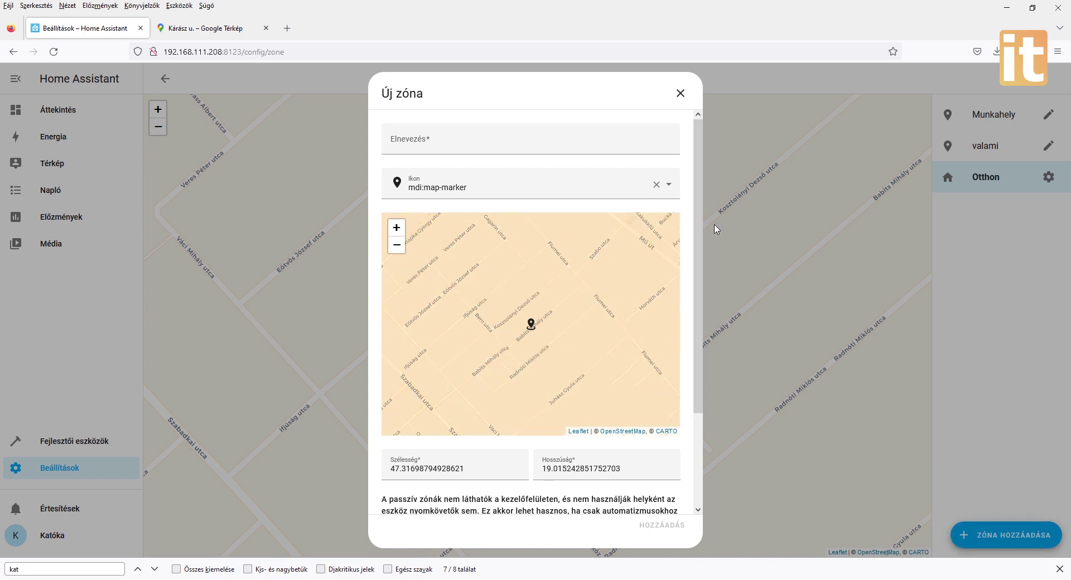
pyautogui.click(500, 146)
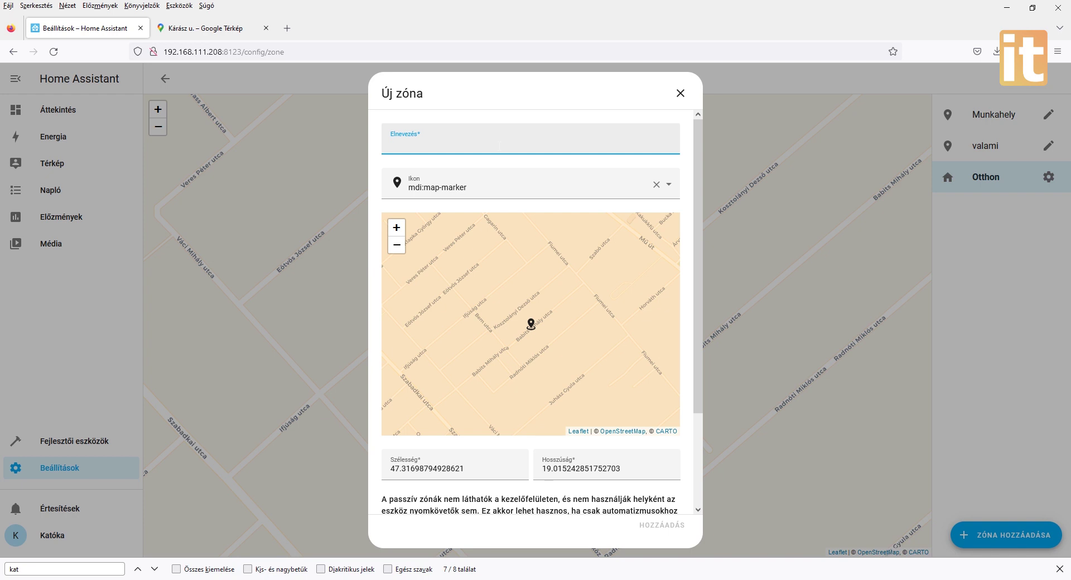
pyautogui.write('Otthon Fűtés')
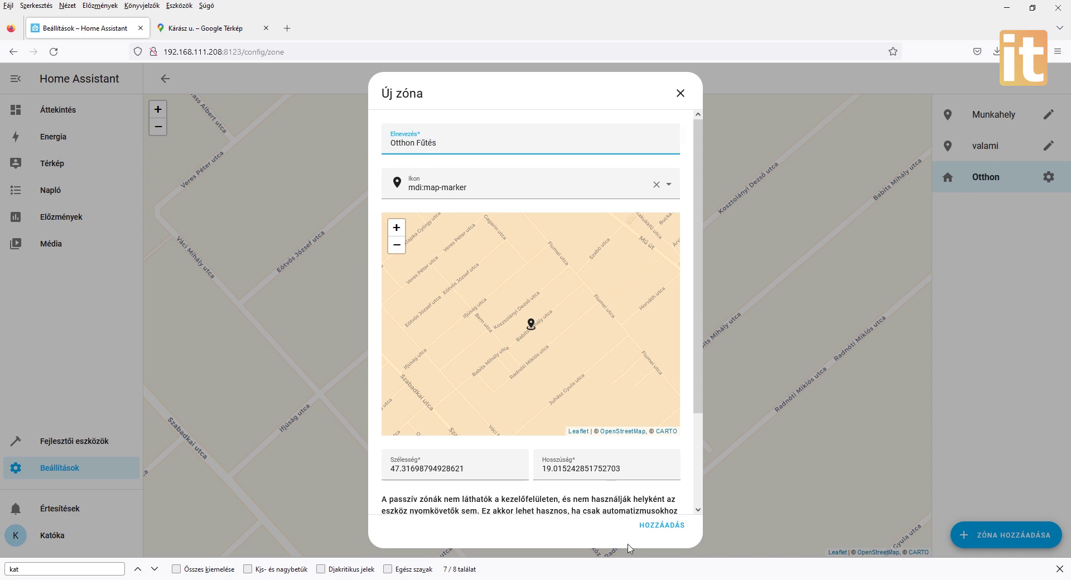
pyautogui.click(648, 525)
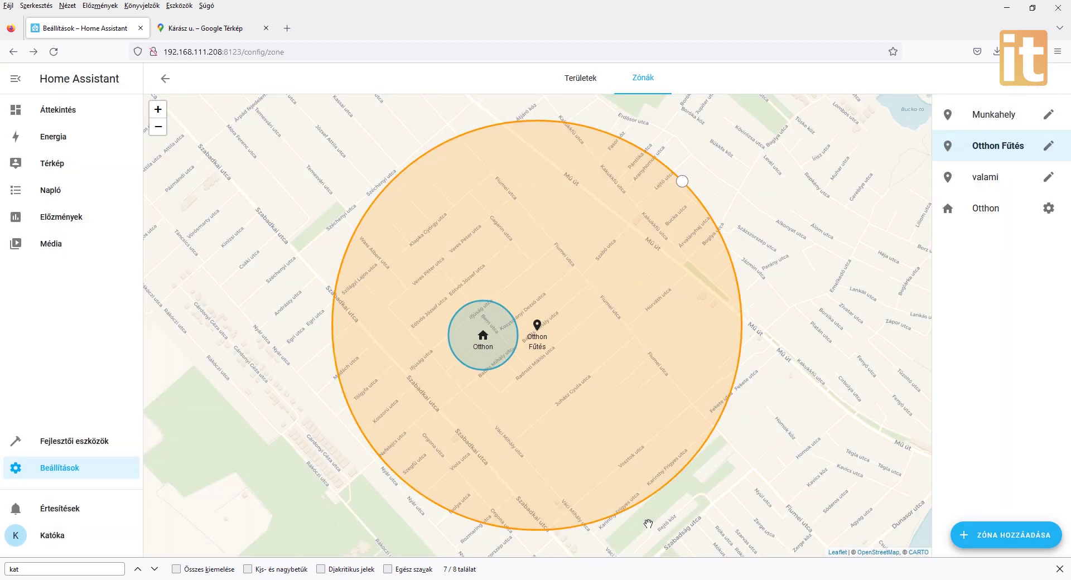
# Drag Otthon Fűtés onto the Otthon zone centre, widen its radius, then return to Settings
pyautogui.moveTo(539, 327); pyautogui.dragTo(488, 331)
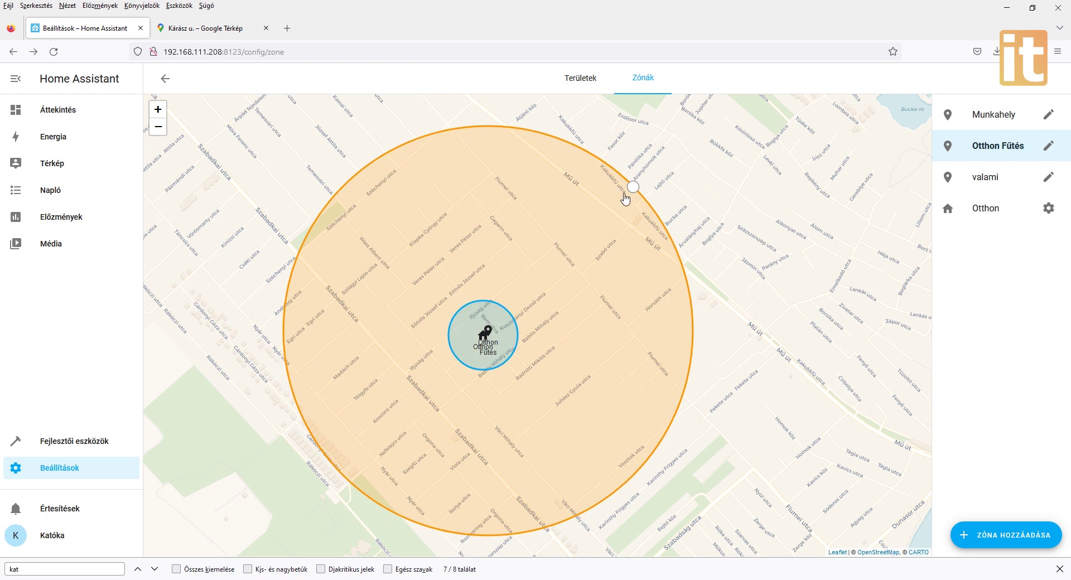
pyautogui.moveTo(632, 186); pyautogui.dragTo(678, 140)
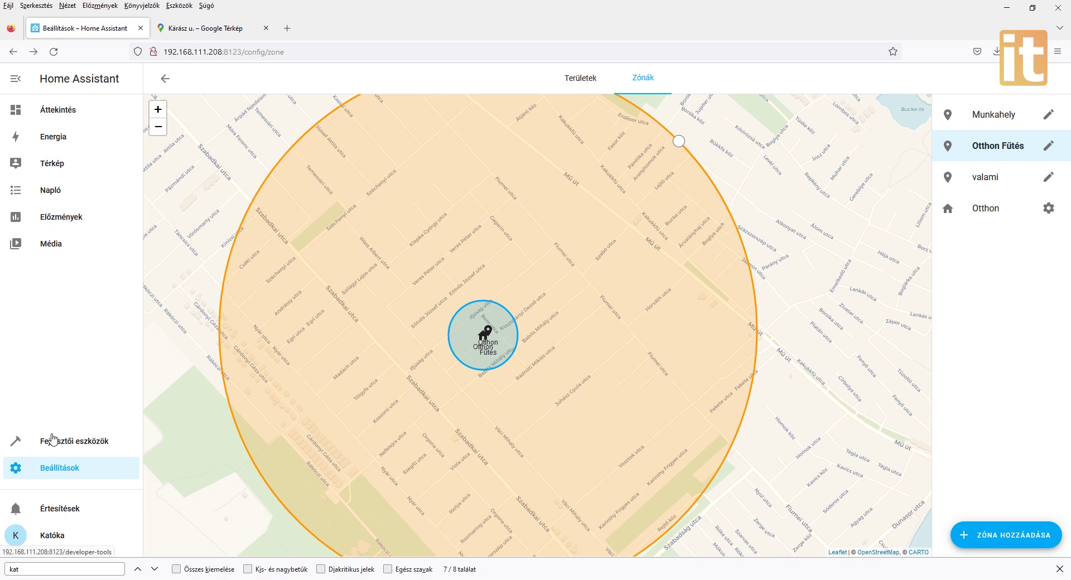
pyautogui.click(56, 462)
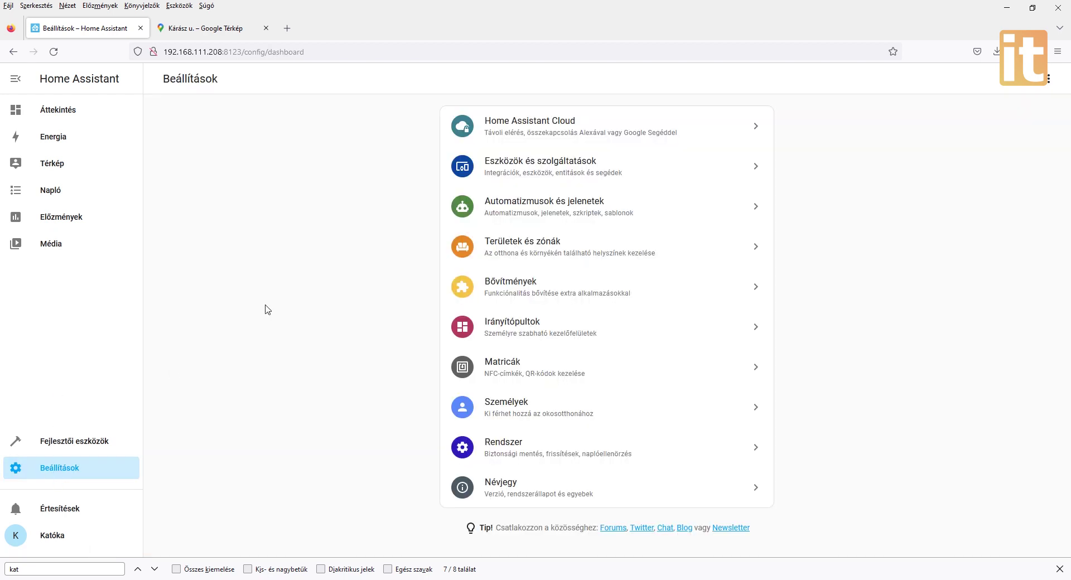
# View the Life360 integration's entities under Devices and services, then go back to Beállítások
pyautogui.click(501, 165)
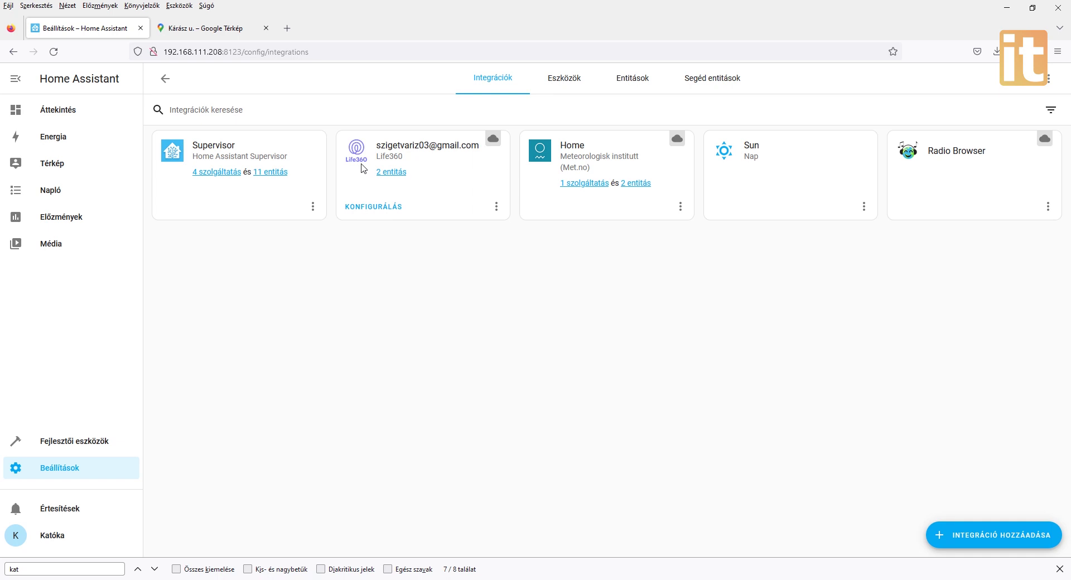
pyautogui.click(395, 178)
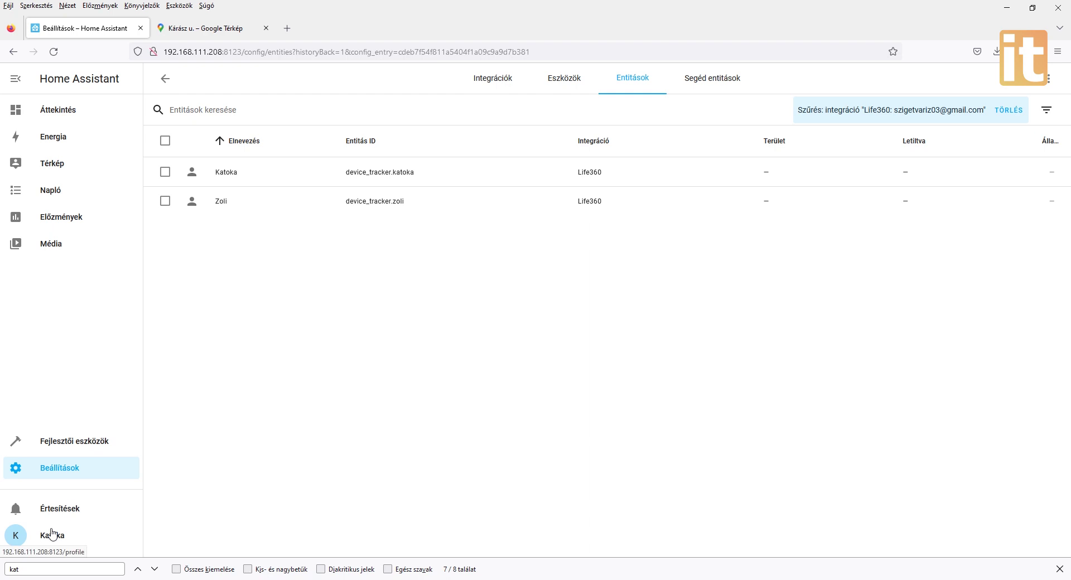
pyautogui.click(22, 53)
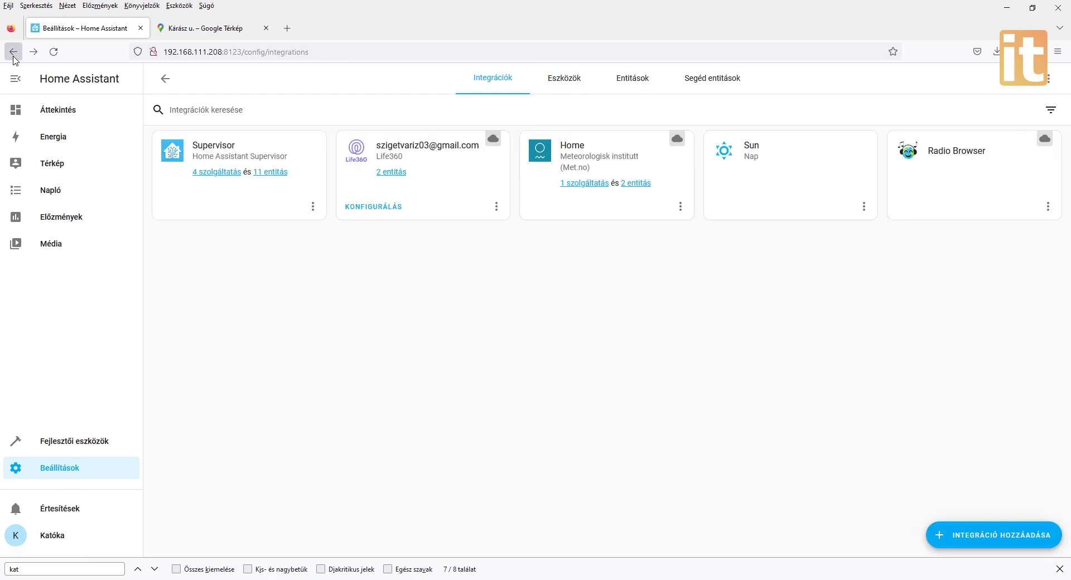
pyautogui.click(13, 53)
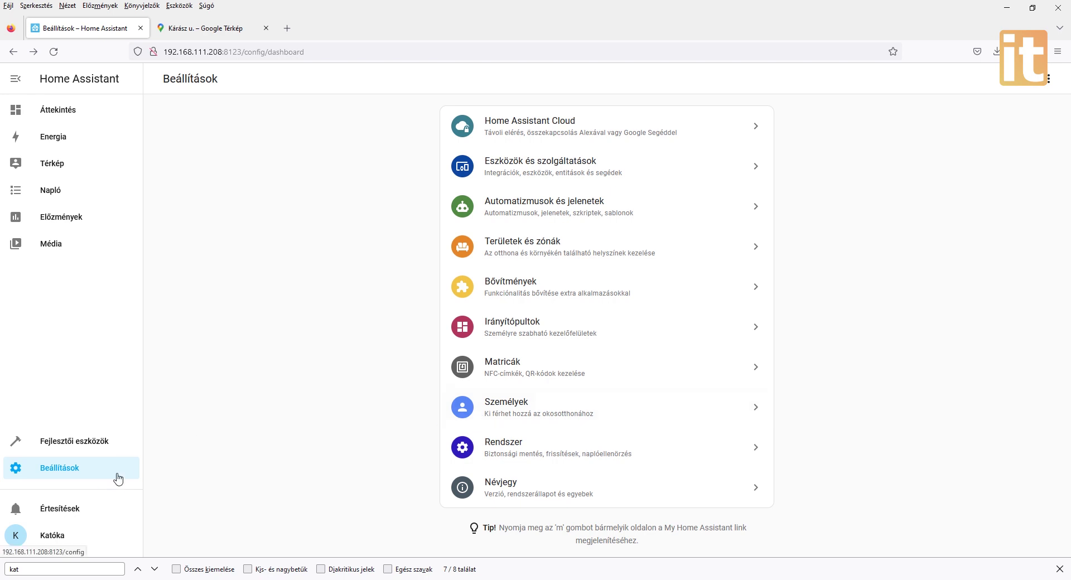
# In Személyek, assign the matching device tracker to the existing person and save
pyautogui.click(532, 413)
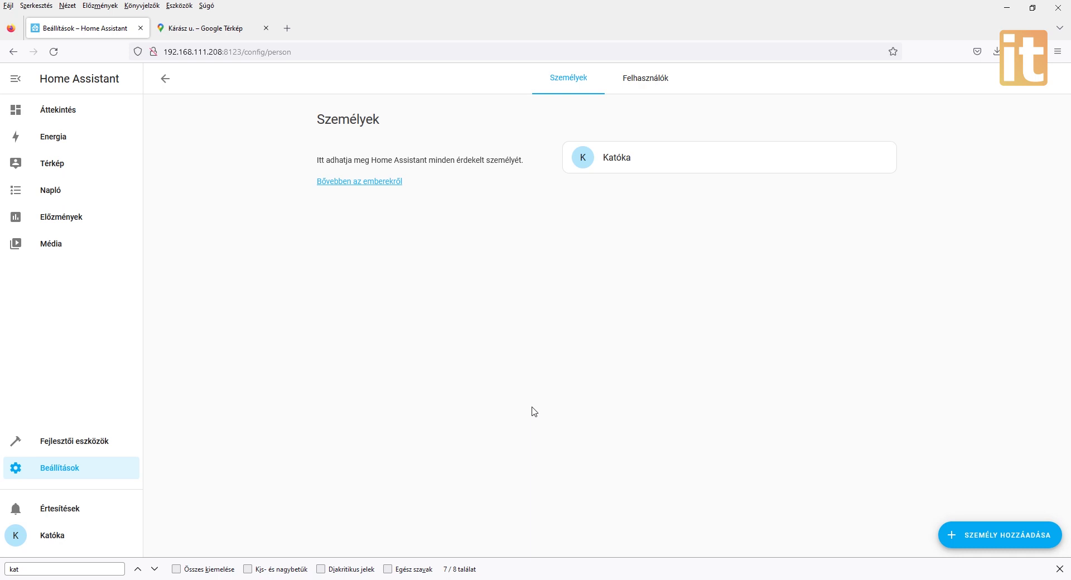
pyautogui.click(606, 161)
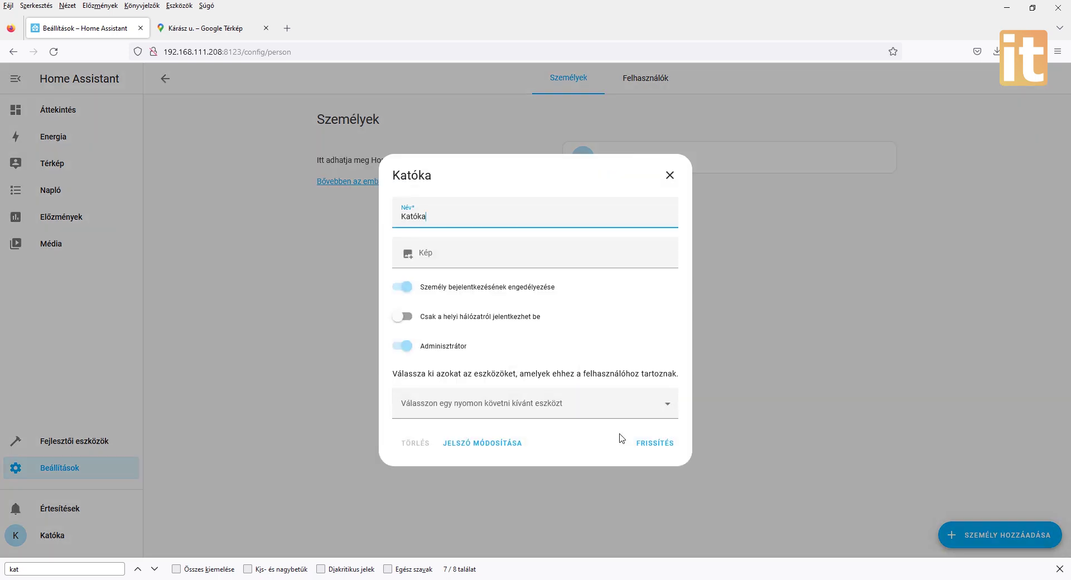
pyautogui.click(669, 404)
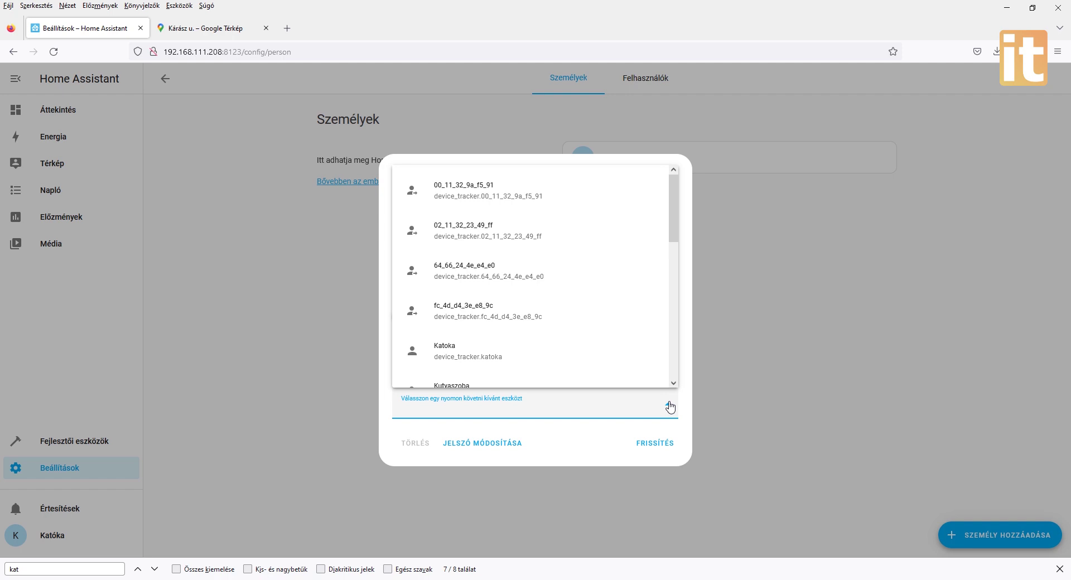
pyautogui.scroll(-2, 570, 284)
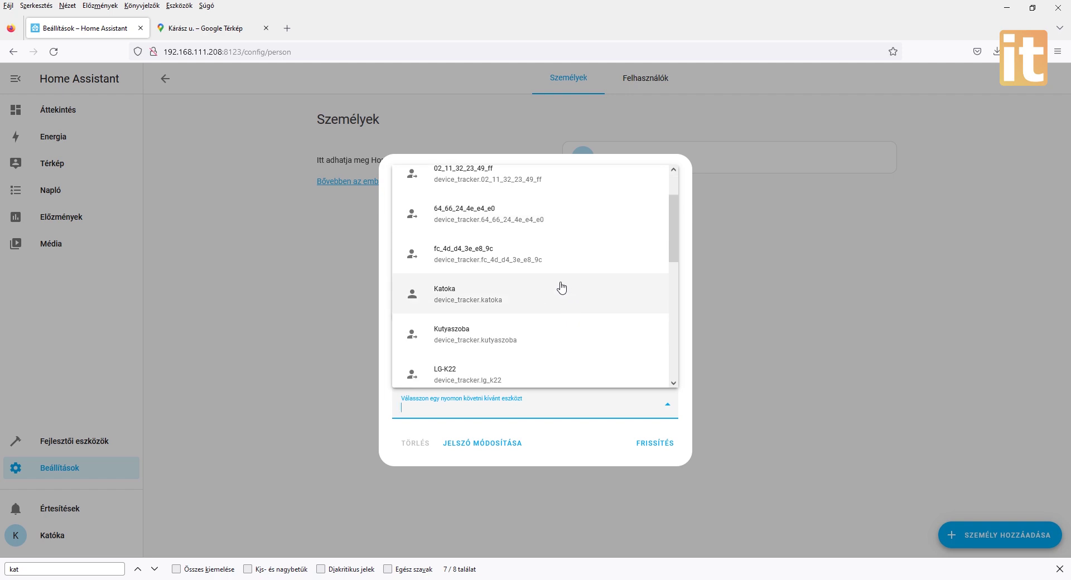
pyautogui.click(561, 288)
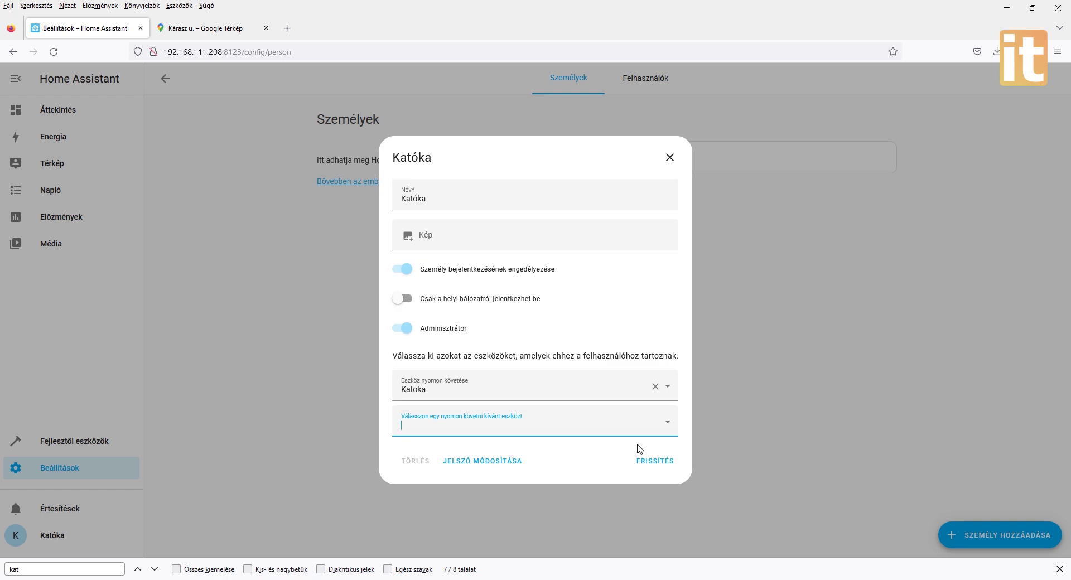
pyautogui.click(642, 463)
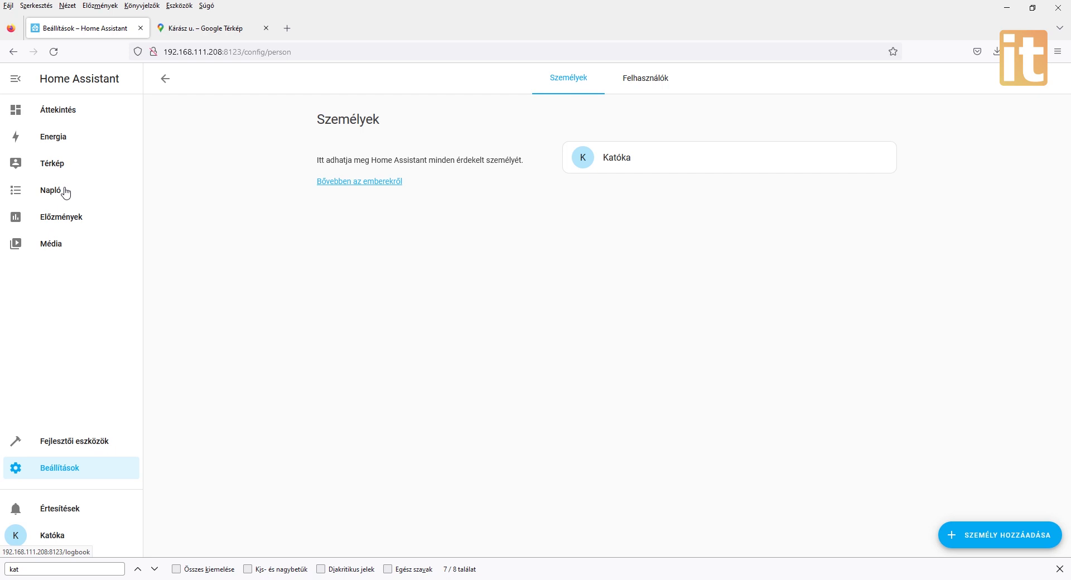
# Open the File editor card under Bővítmények and look through its Info page
pyautogui.click(55, 471)
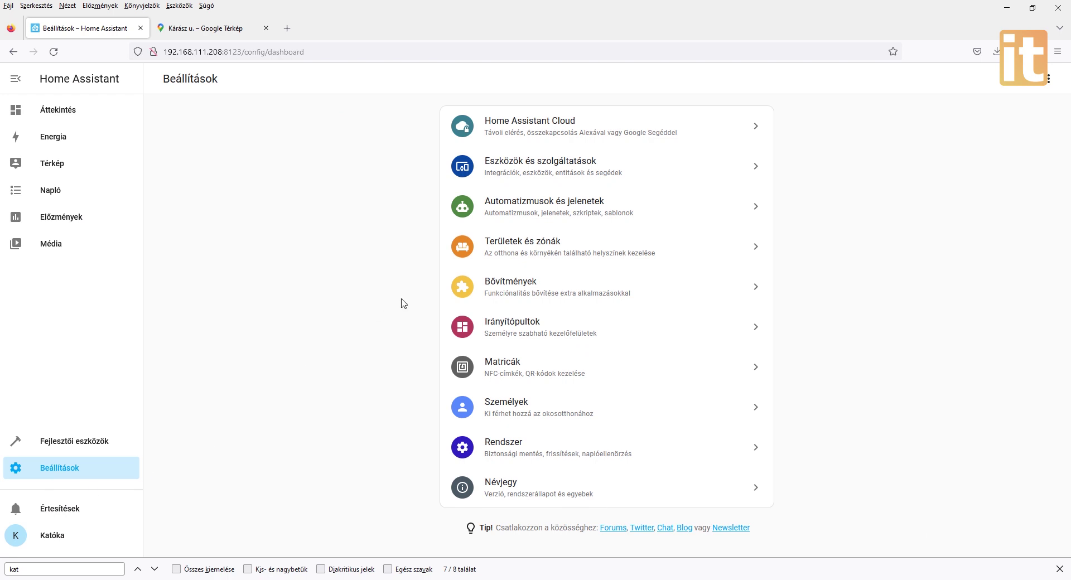
pyautogui.click(507, 292)
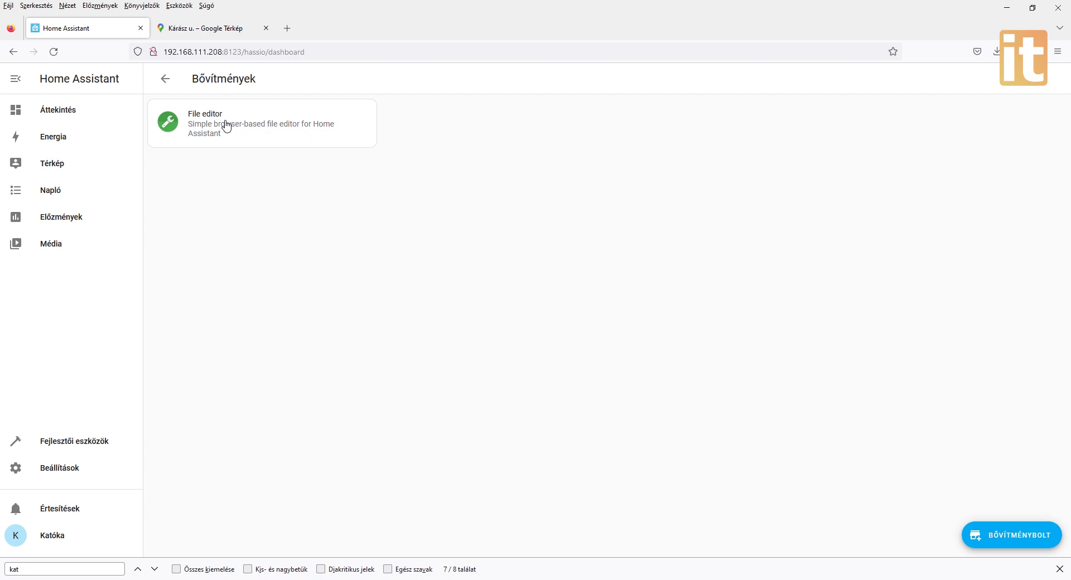
pyautogui.click(227, 127)
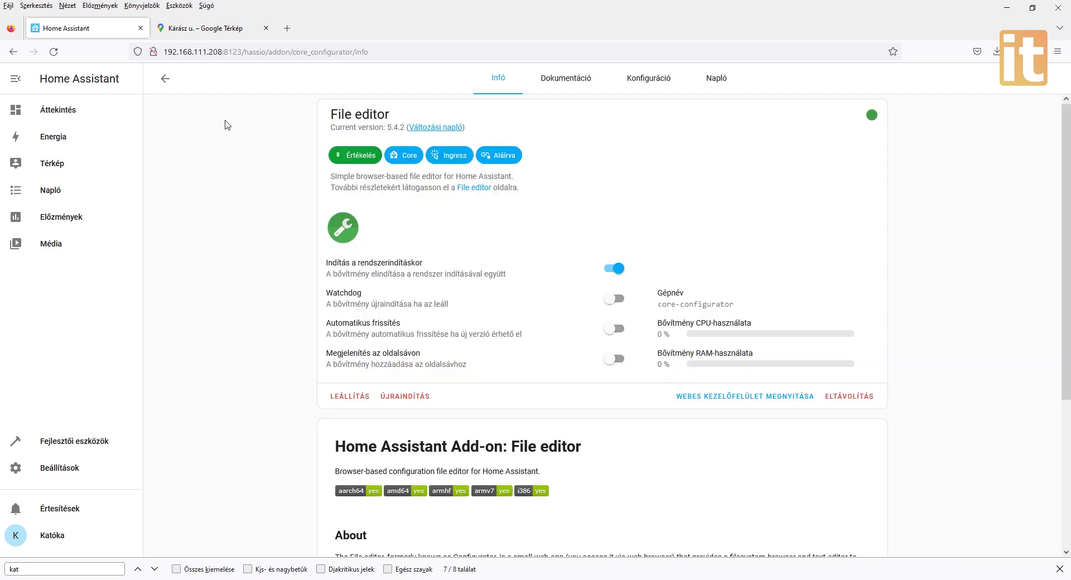
pyautogui.scroll(-3, 342, 282)
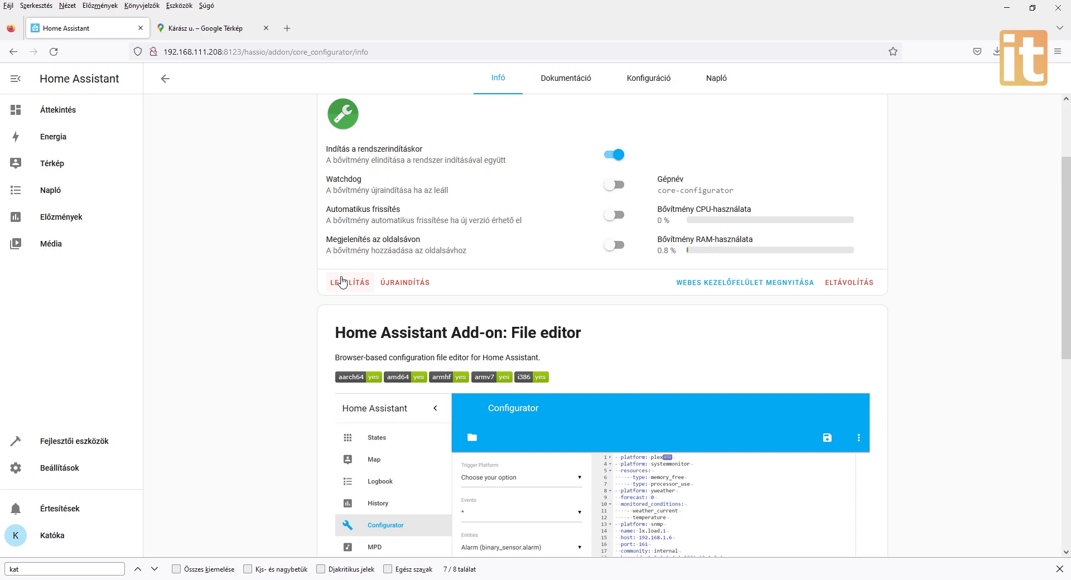
pyautogui.scroll(1, 342, 281)
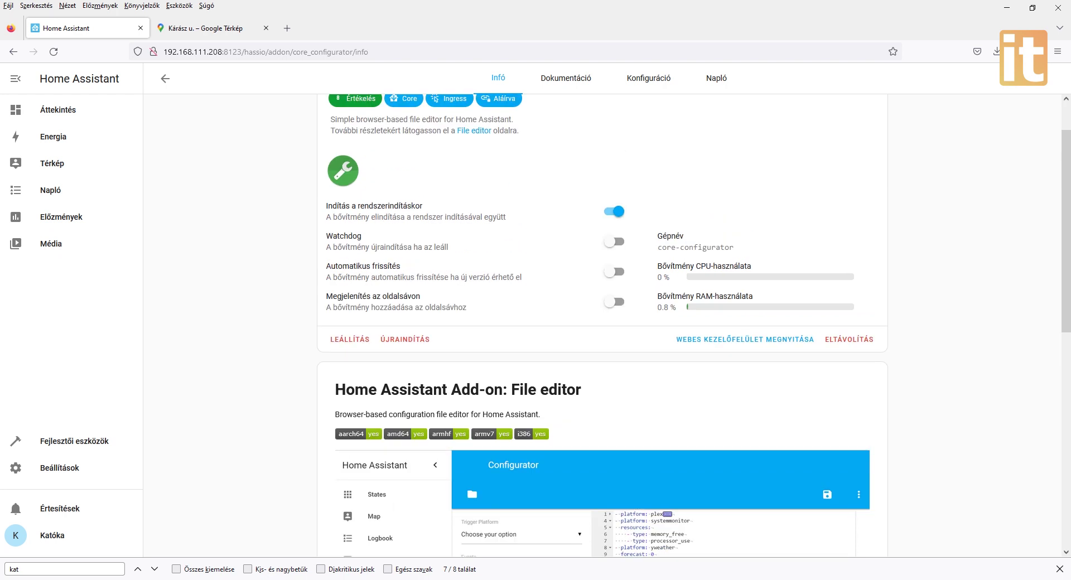
pyautogui.scroll(-1, 346, 282)
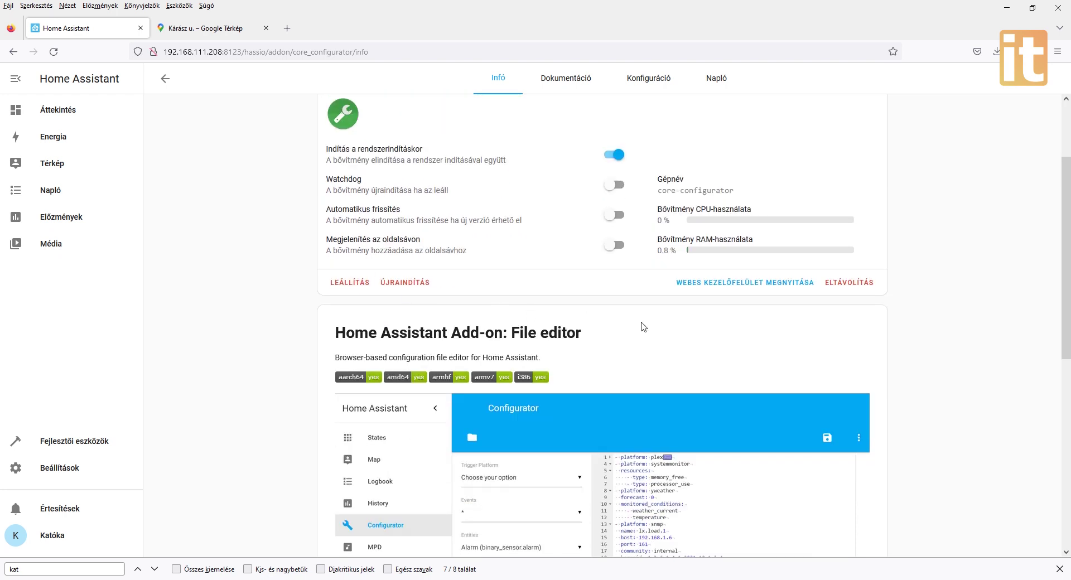
# In the File editor's web interface, paste the luci device_tracker block at line 17 of configuration.yaml
pyautogui.click(717, 283)
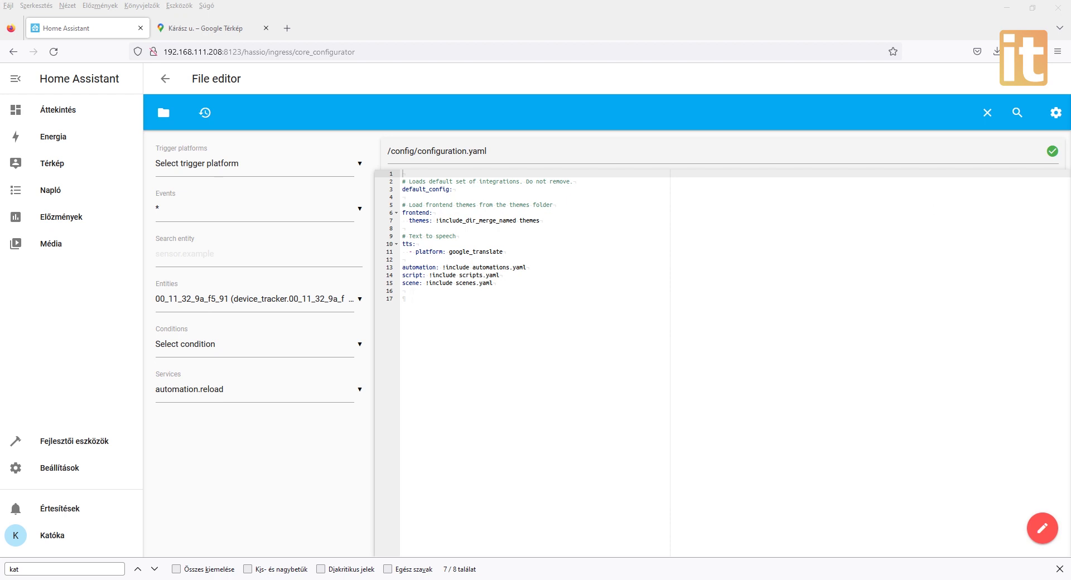
pyautogui.click(403, 298)
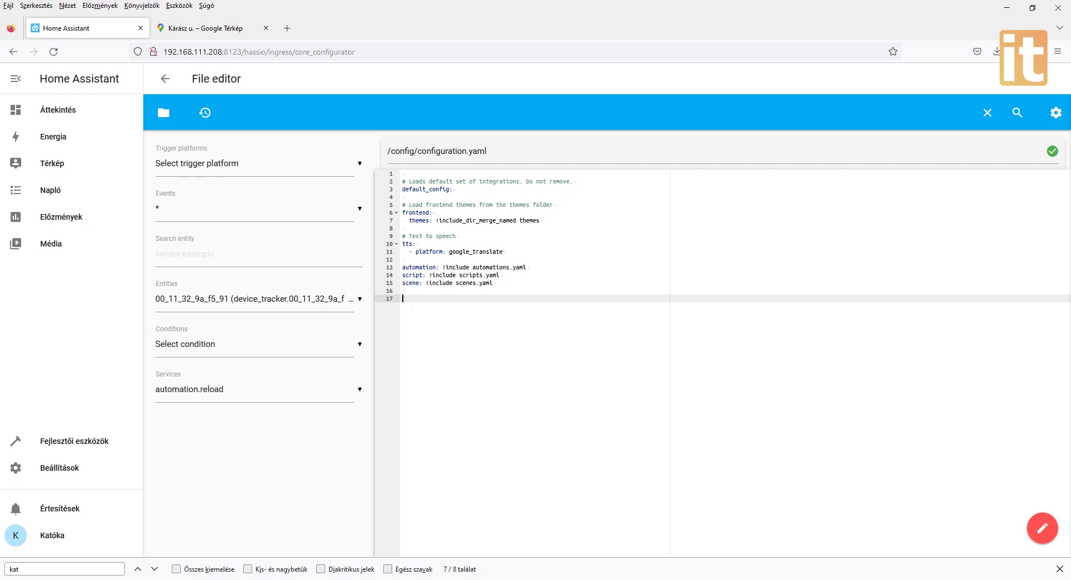
pyautogui.hotkey('ctrl', 'v')
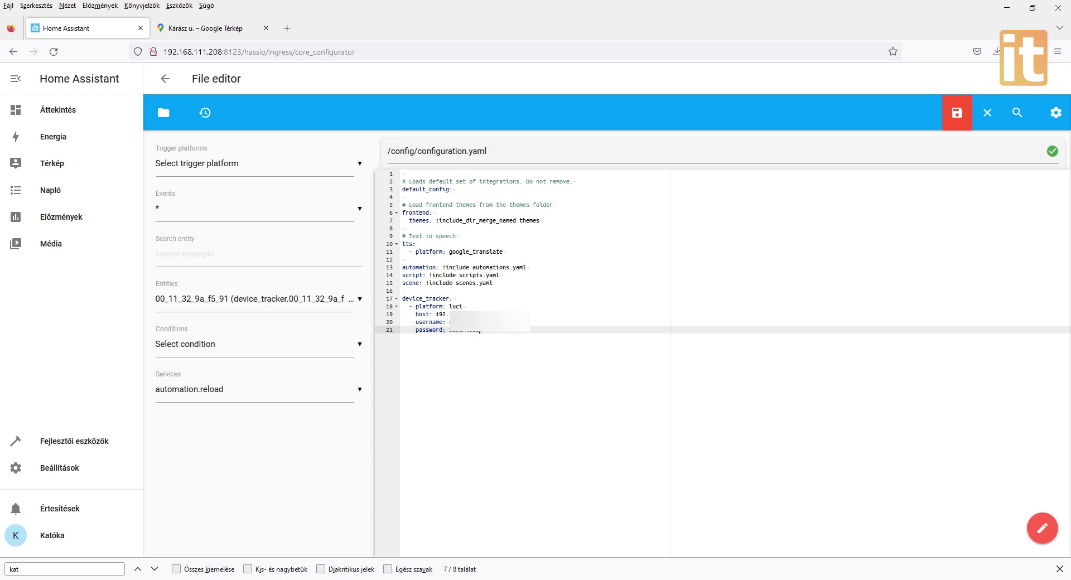
pyautogui.press('Return')
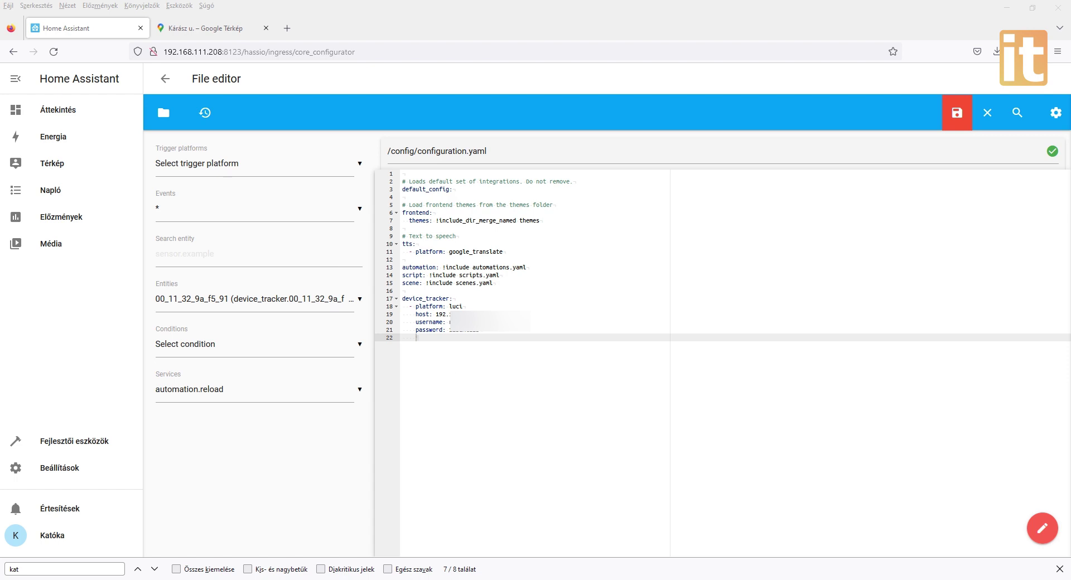
# Add the unifi_direct device_tracker block, unindented after a blank line, and save configuration.yaml
pyautogui.click(435, 342)
pyautogui.press('BackSpace')
pyautogui.press('BackSpace')
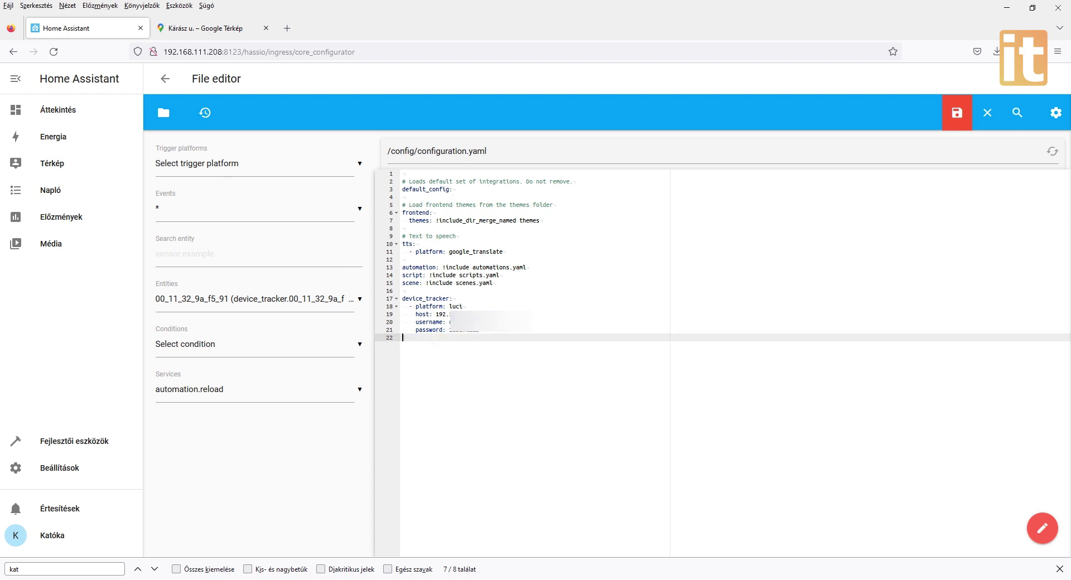
pyautogui.hotkey('ctrl', 'v')
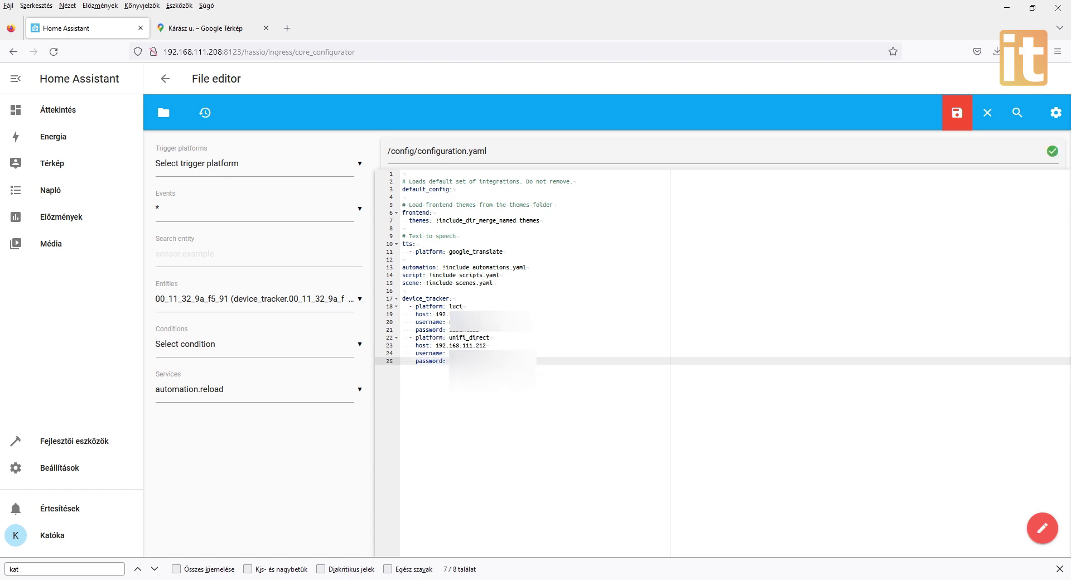
pyautogui.click(406, 337)
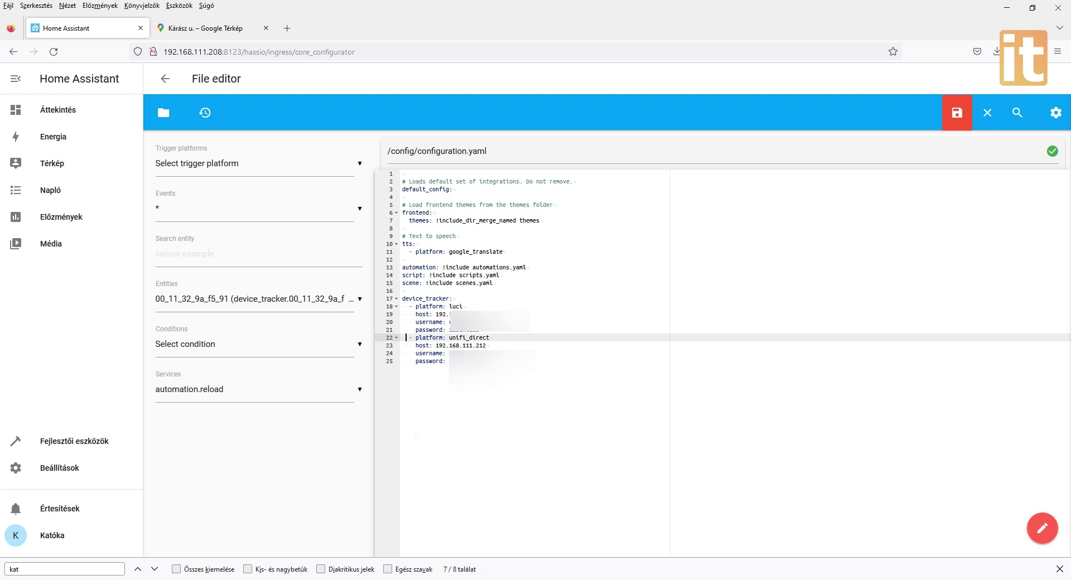
pyautogui.press('Return')
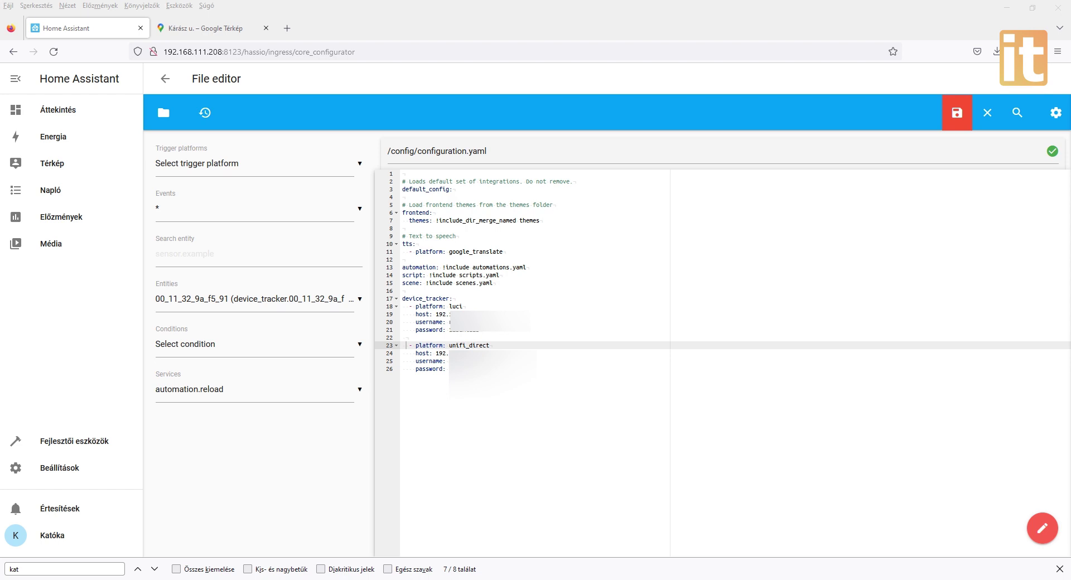
pyautogui.click(1038, 535)
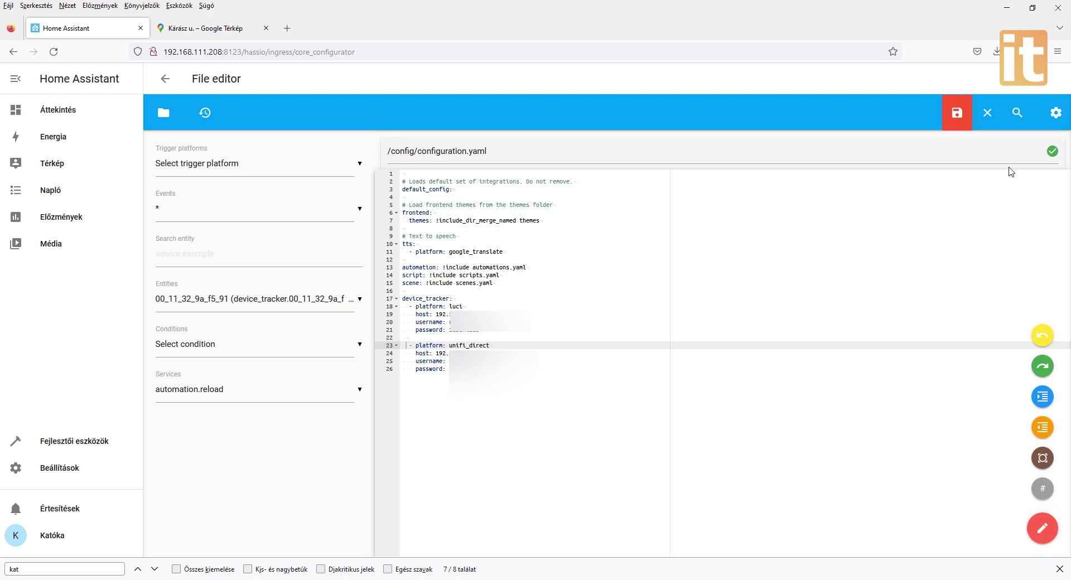
pyautogui.click(957, 122)
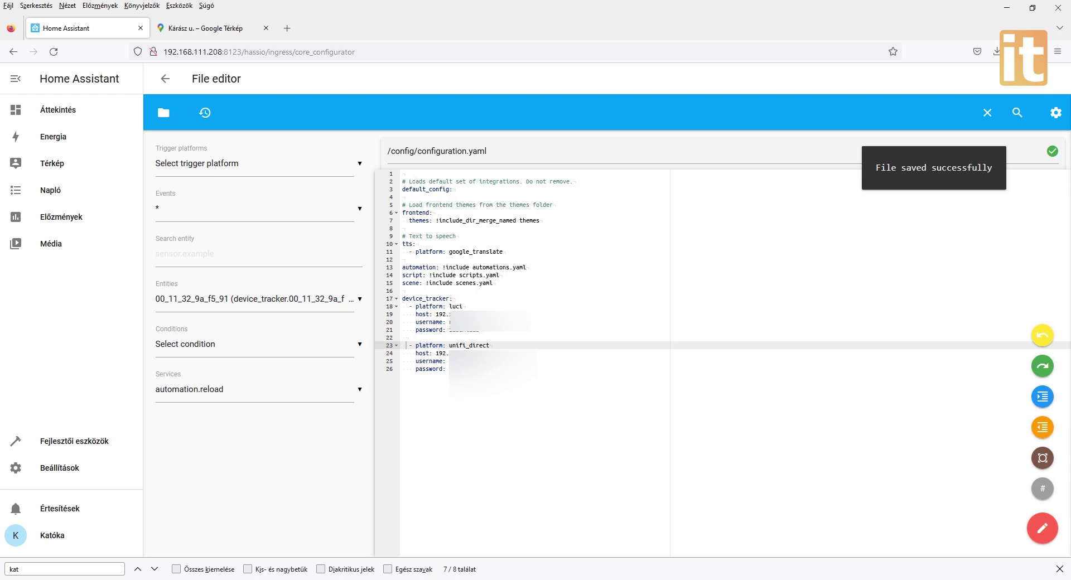
# On the Fejlesztői eszközök YAML page, run the configuration check, then restart and confirm
pyautogui.click(63, 444)
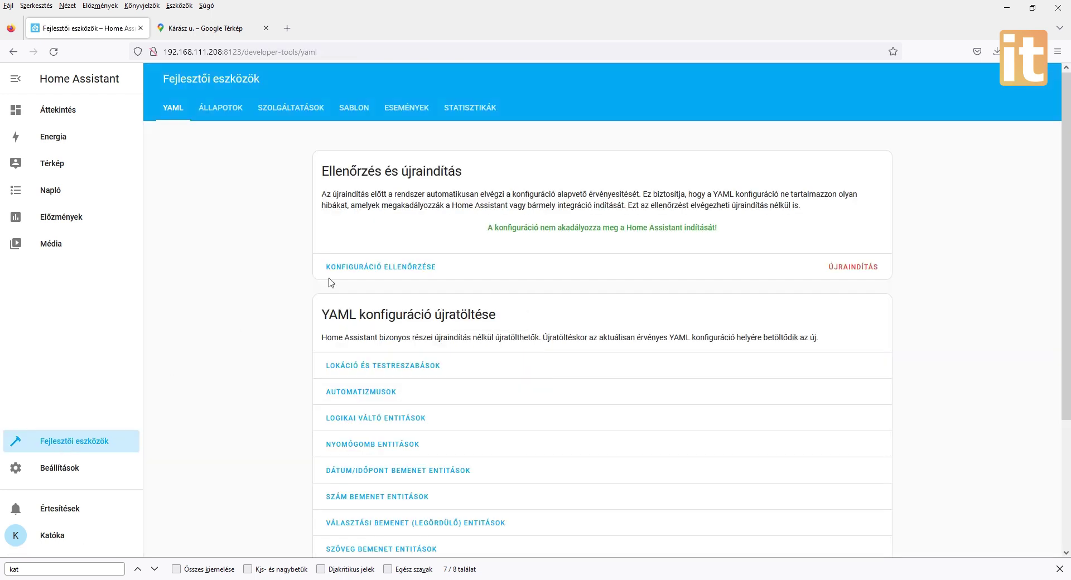
pyautogui.click(375, 267)
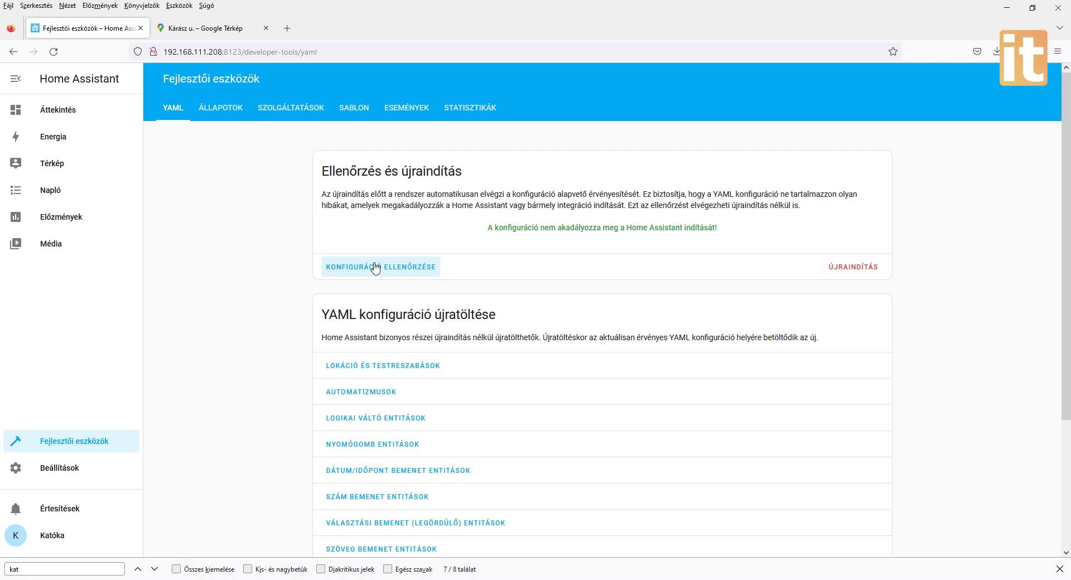
pyautogui.click(830, 272)
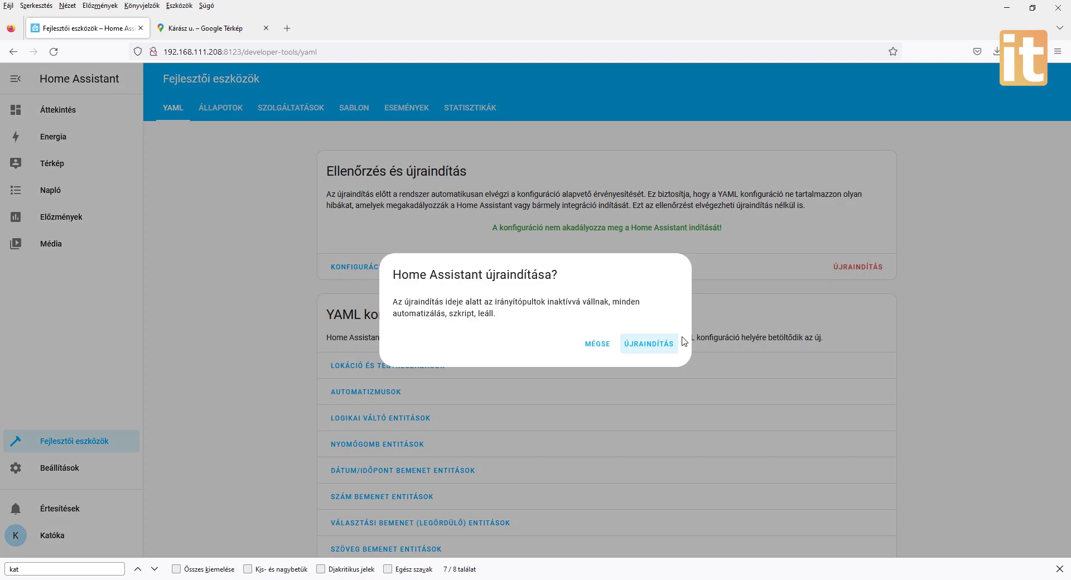
pyautogui.click(654, 344)
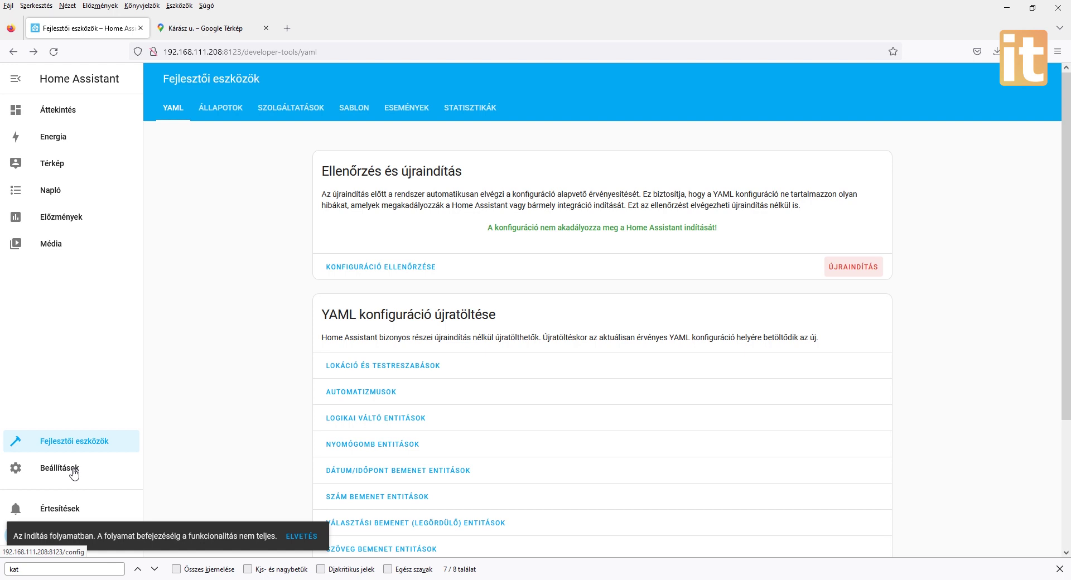
# Reload the page and log in with the account's username and password, retyping the mistyped password
pyautogui.click(54, 52)
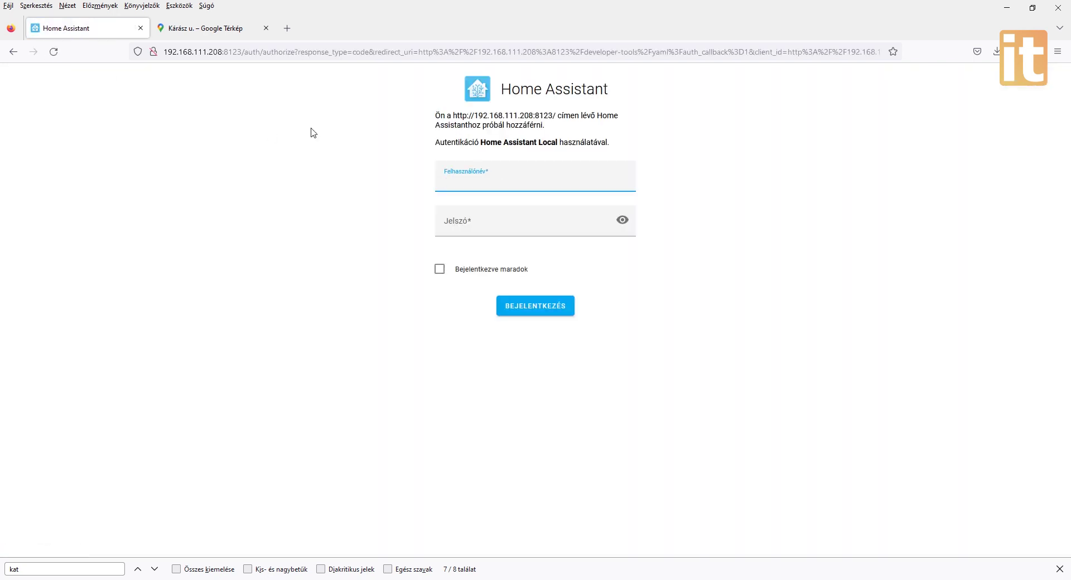
pyautogui.press('Tab')
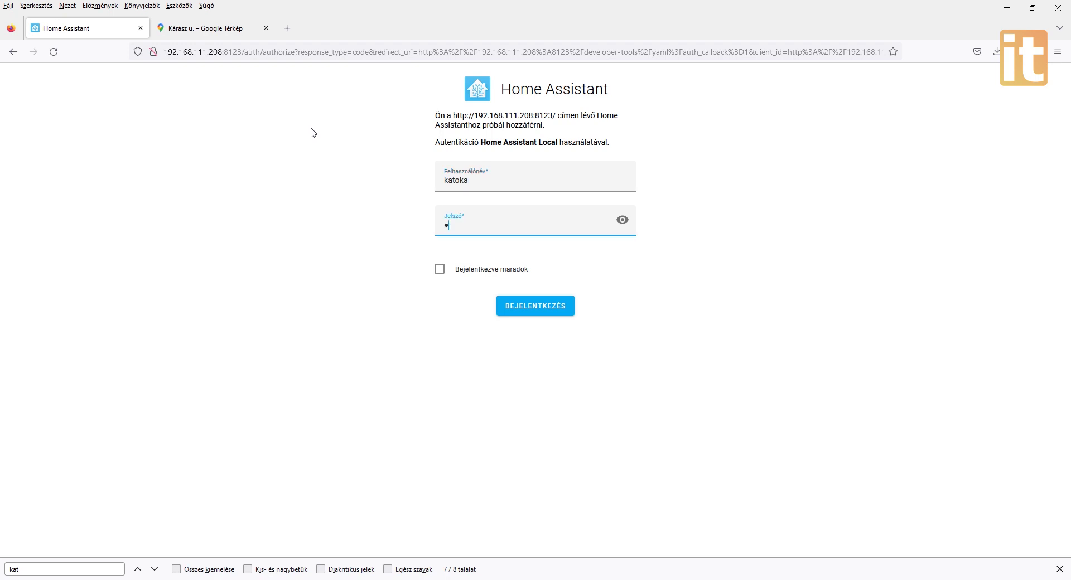
pyautogui.hotkey('ctrl', 'a')
pyautogui.press('BackSpace')
pyautogui.press('Return')
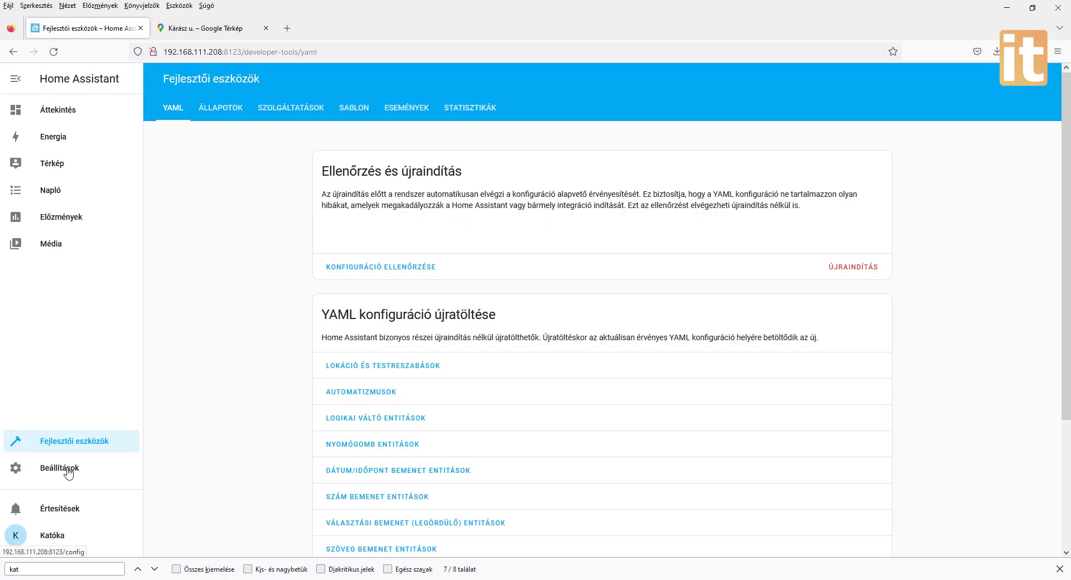
# Open the existing person in Személyek, search the tracker list, and remove the wrongly added entry
pyautogui.click(68, 473)
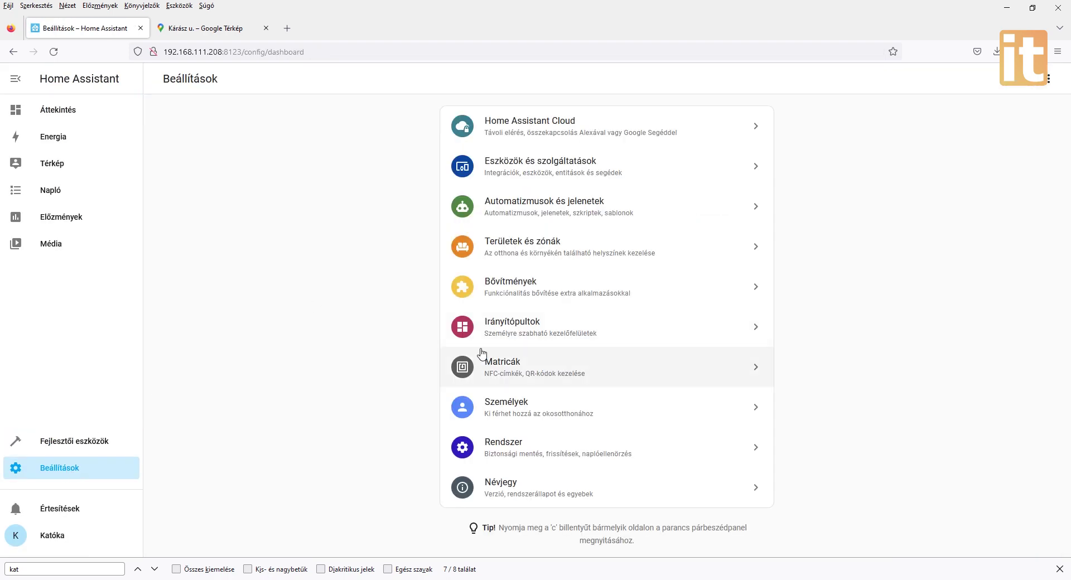
pyautogui.click(502, 406)
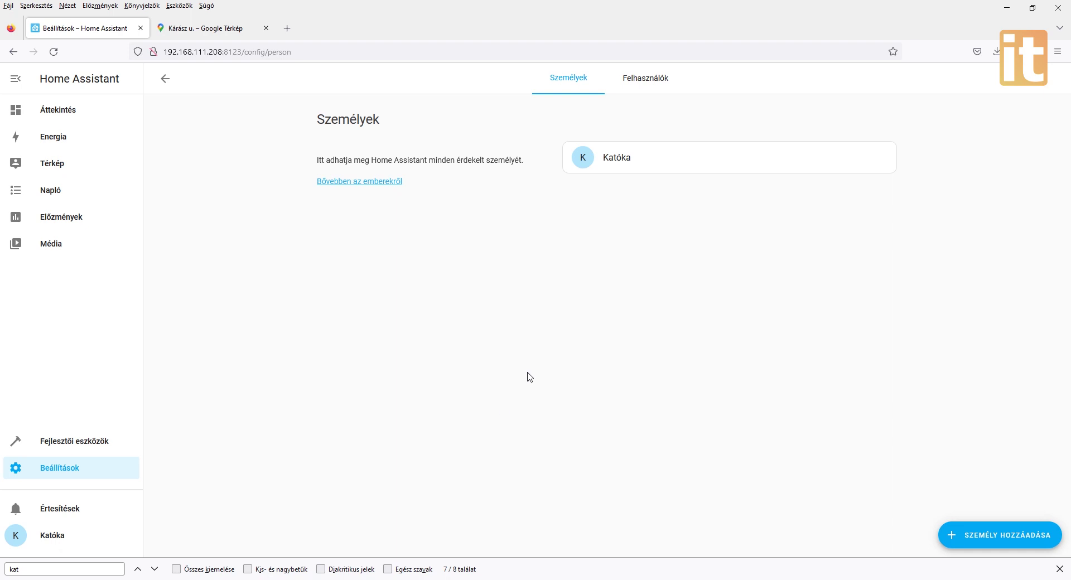
pyautogui.click(611, 157)
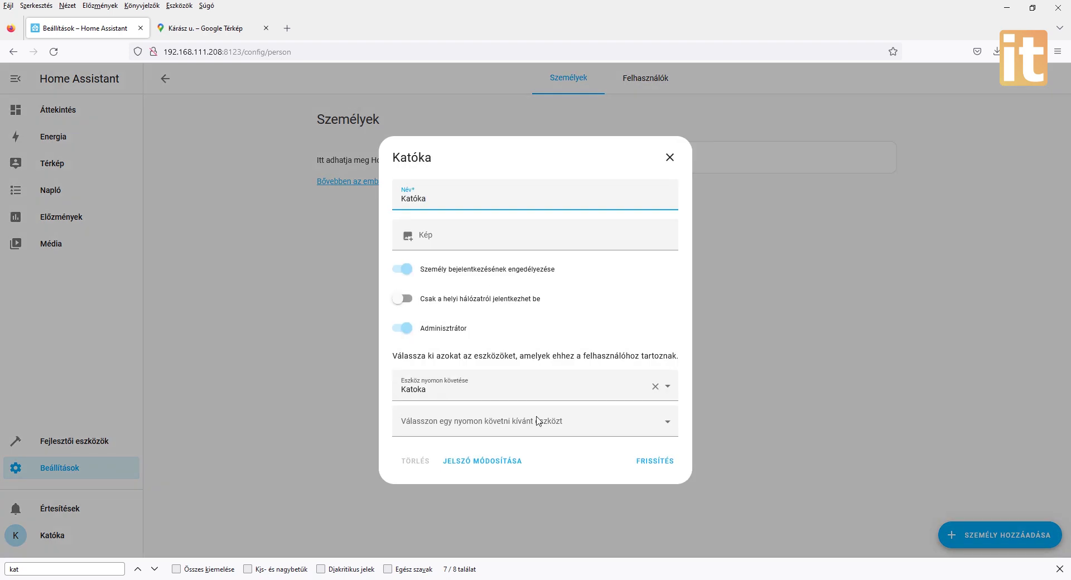
pyautogui.click(669, 427)
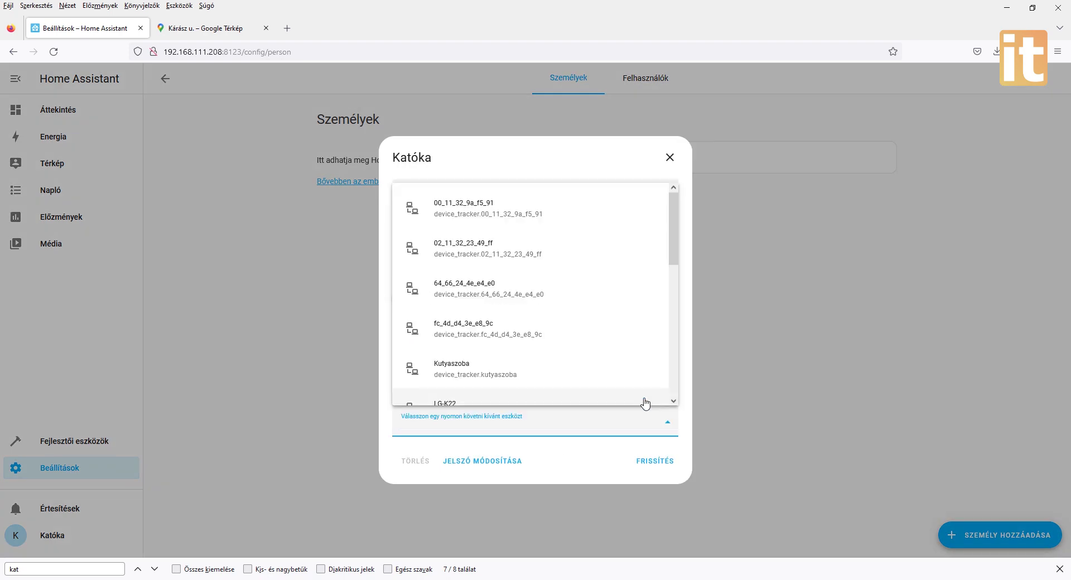
pyautogui.write('ka')
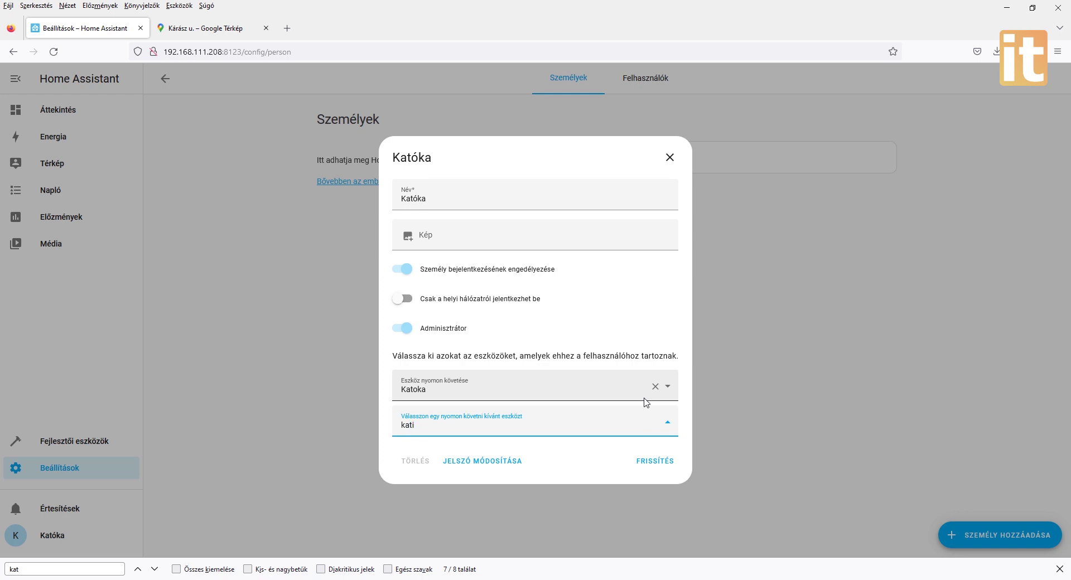
pyautogui.write('to')
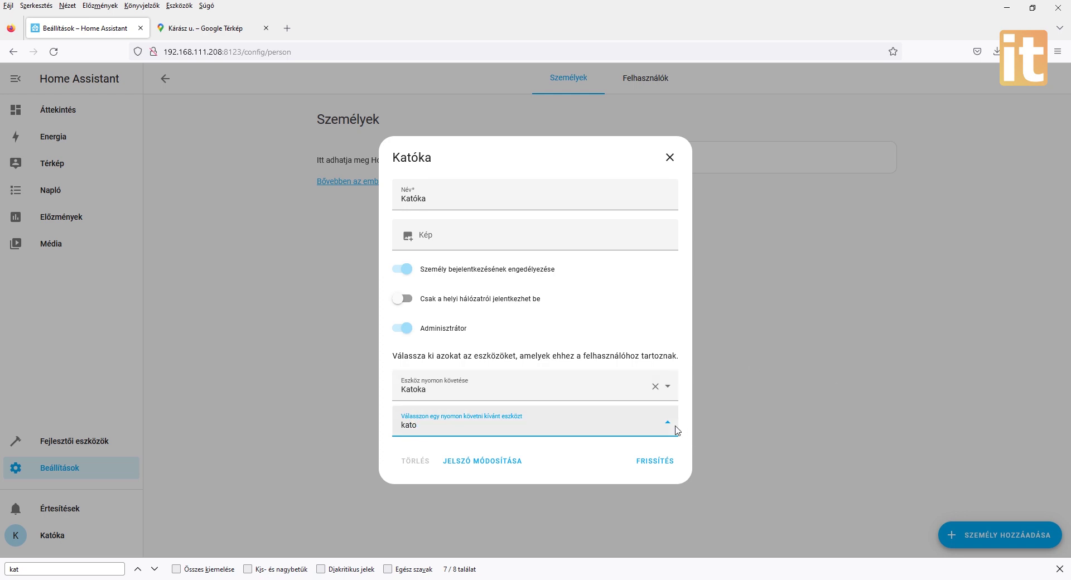
pyautogui.click(665, 427)
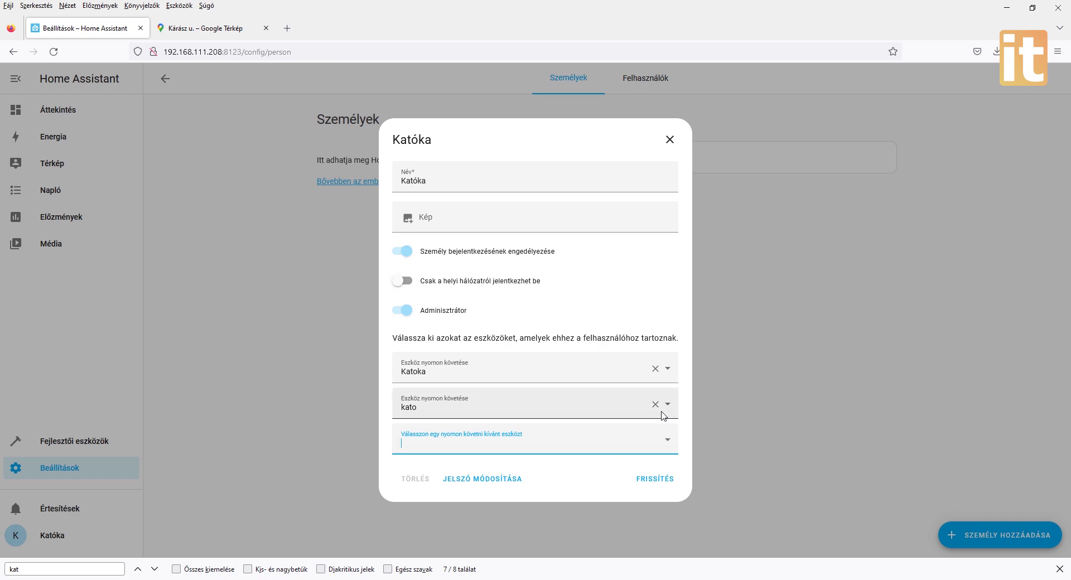
pyautogui.click(656, 404)
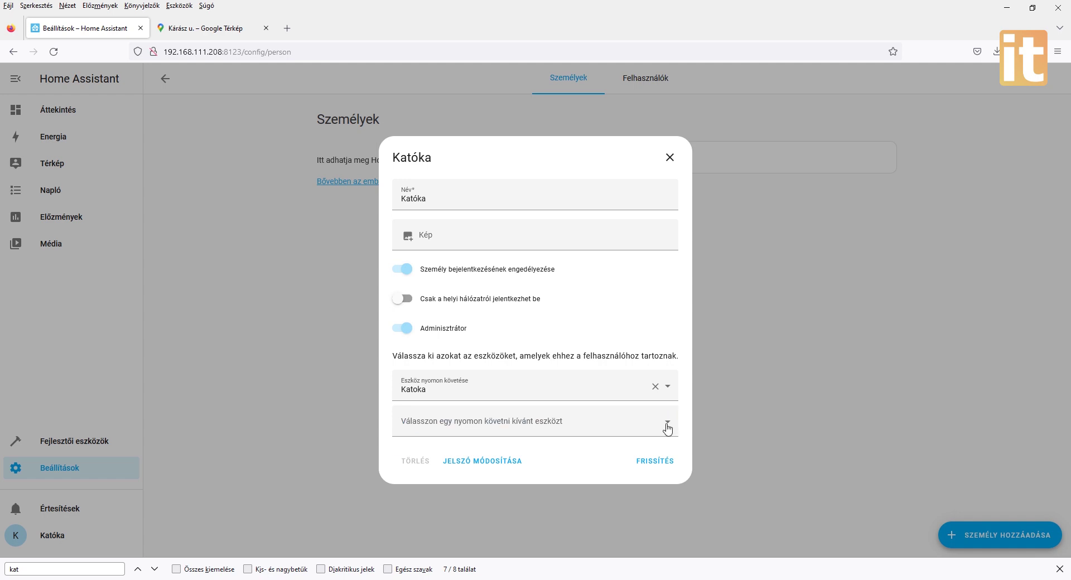
# Browse the device tracker list for the new network trackers, then close it without changes
pyautogui.click(668, 422)
pyautogui.scroll(-2, 584, 306)
pyautogui.scroll(-3, 584, 306)
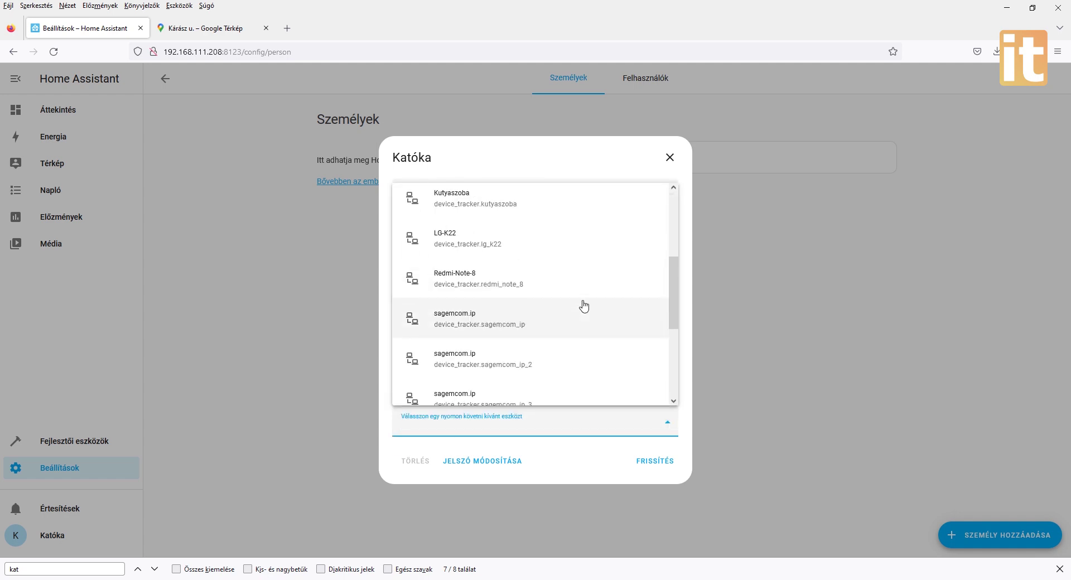
pyautogui.scroll(-3, 584, 306)
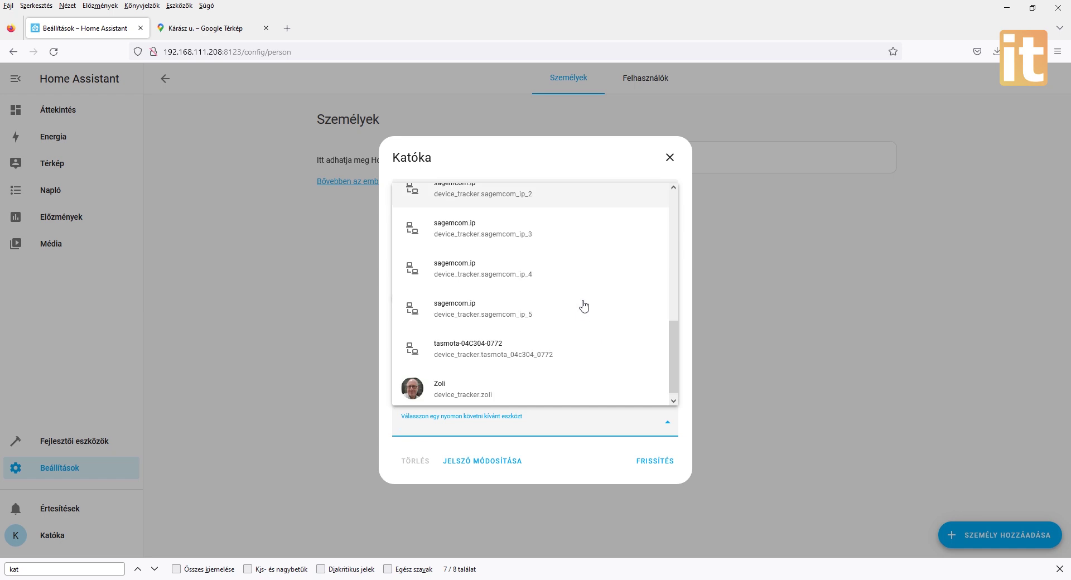
pyautogui.scroll(5, 584, 307)
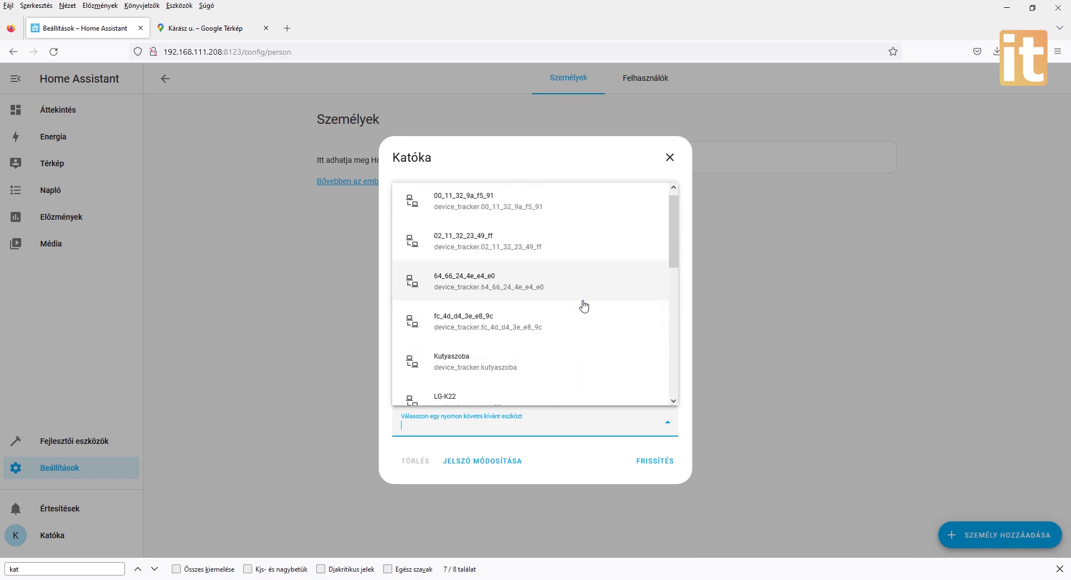
pyautogui.scroll(2, 584, 306)
pyautogui.scroll(-8, 584, 307)
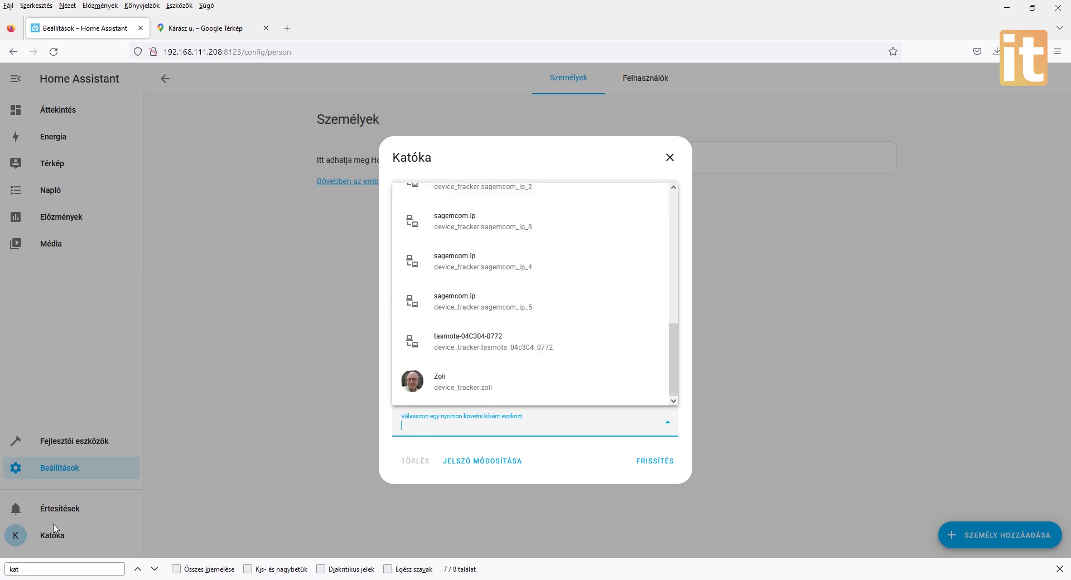
pyautogui.press('Escape')
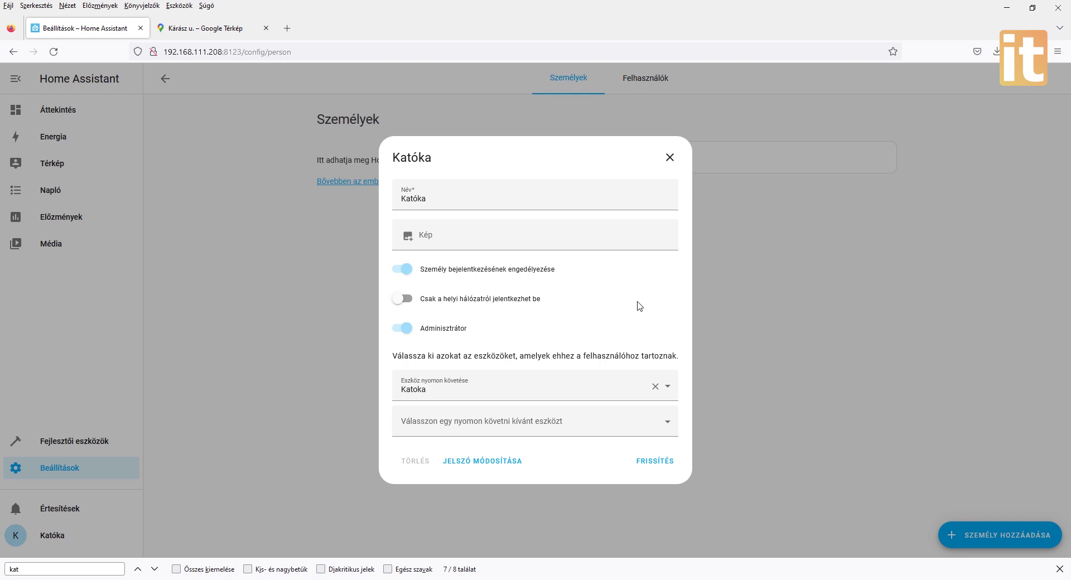
pyautogui.click(660, 167)
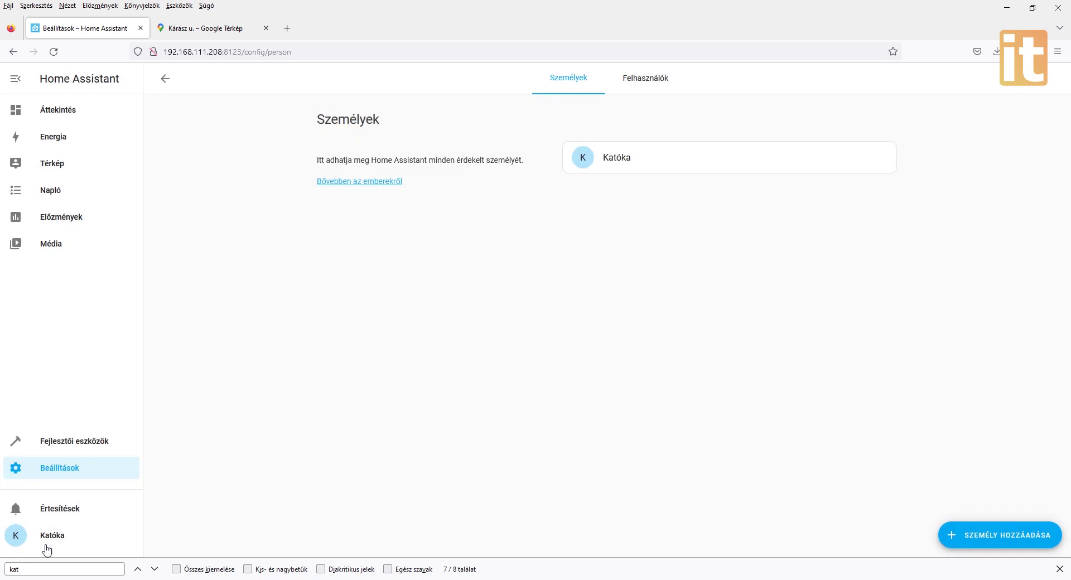
# Add a new person in Személyek, enter their name, and switch on login
pyautogui.click(56, 537)
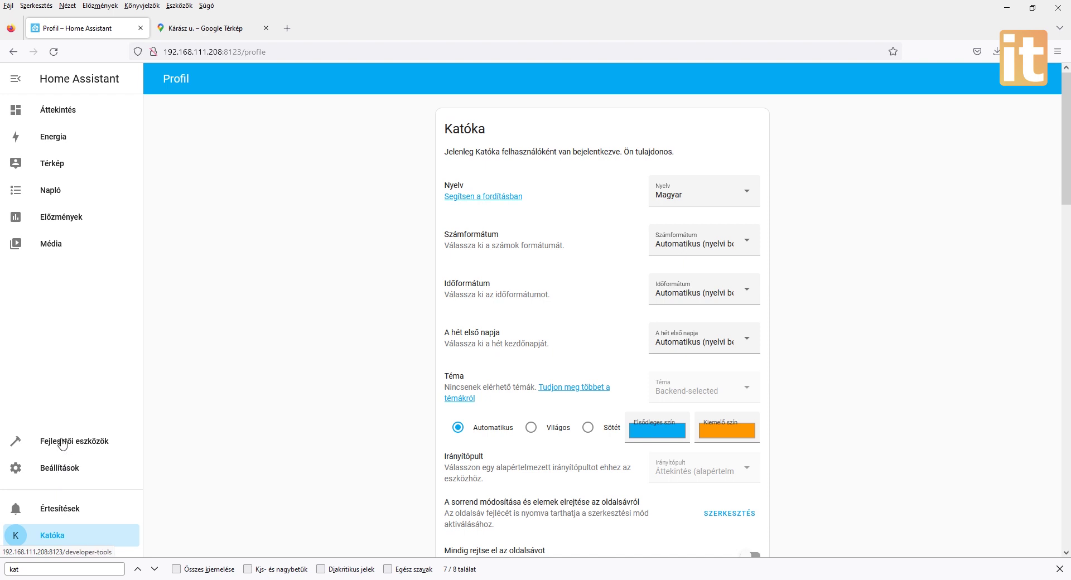
pyautogui.click(63, 468)
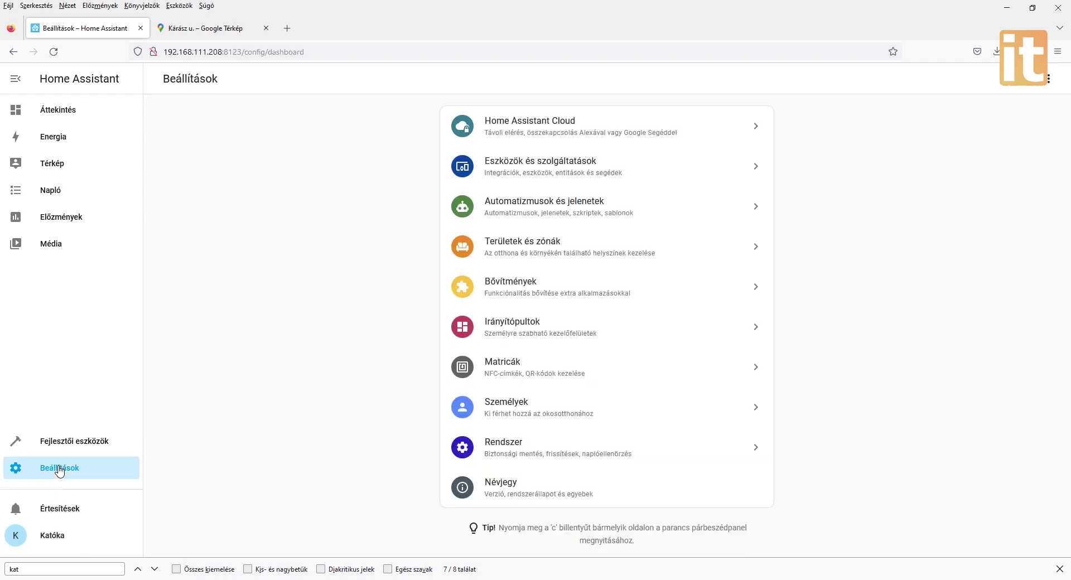
pyautogui.click(560, 422)
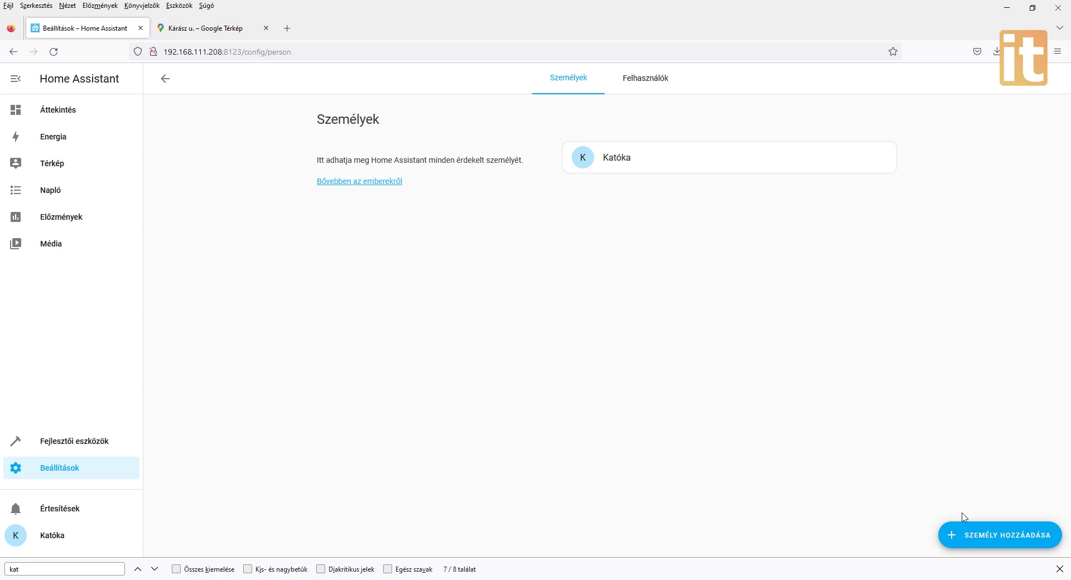
pyautogui.click(962, 532)
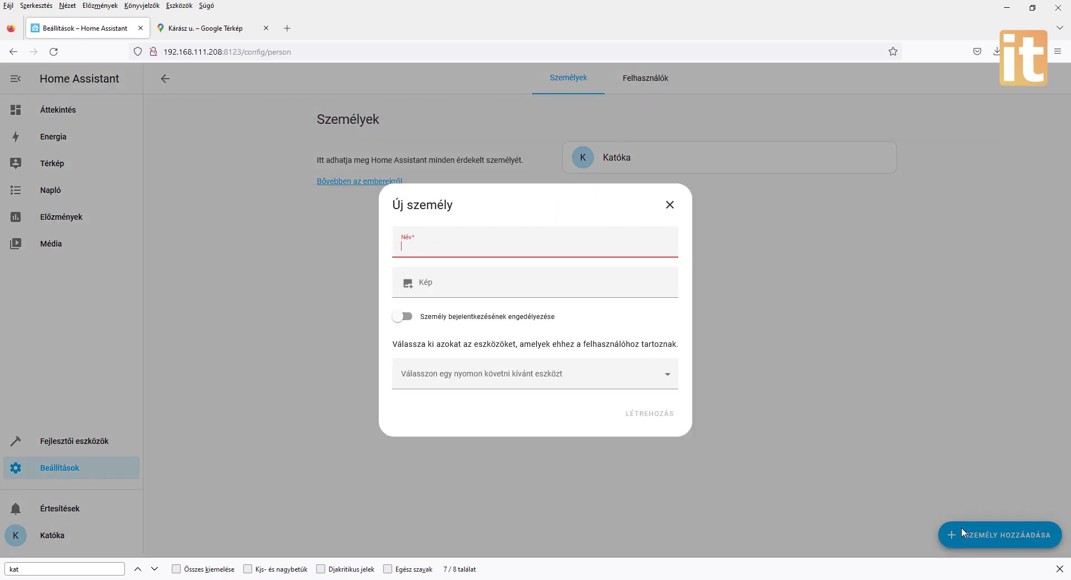
pyautogui.write('Zoli')
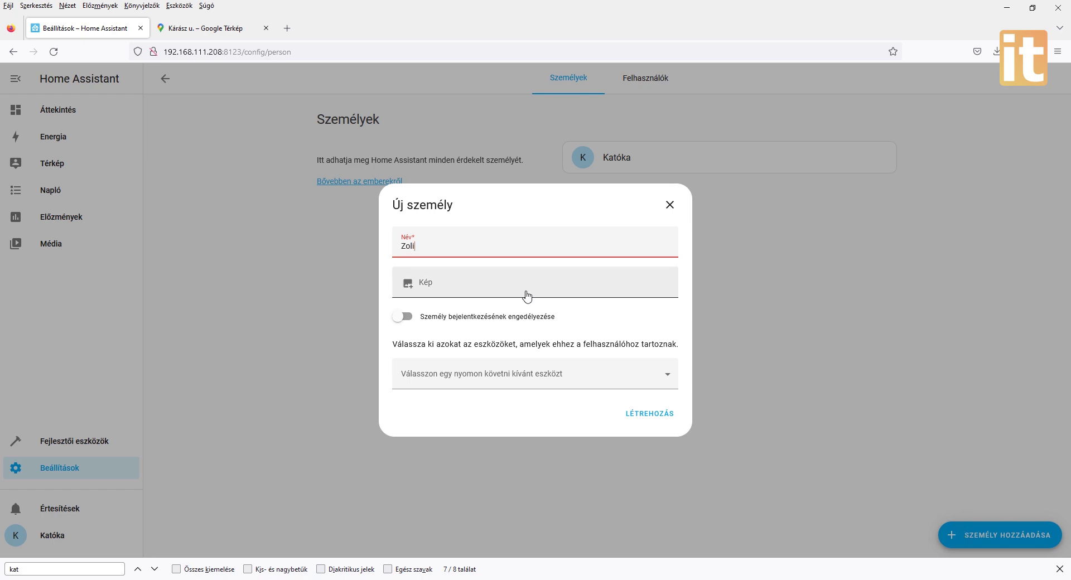
pyautogui.click(404, 318)
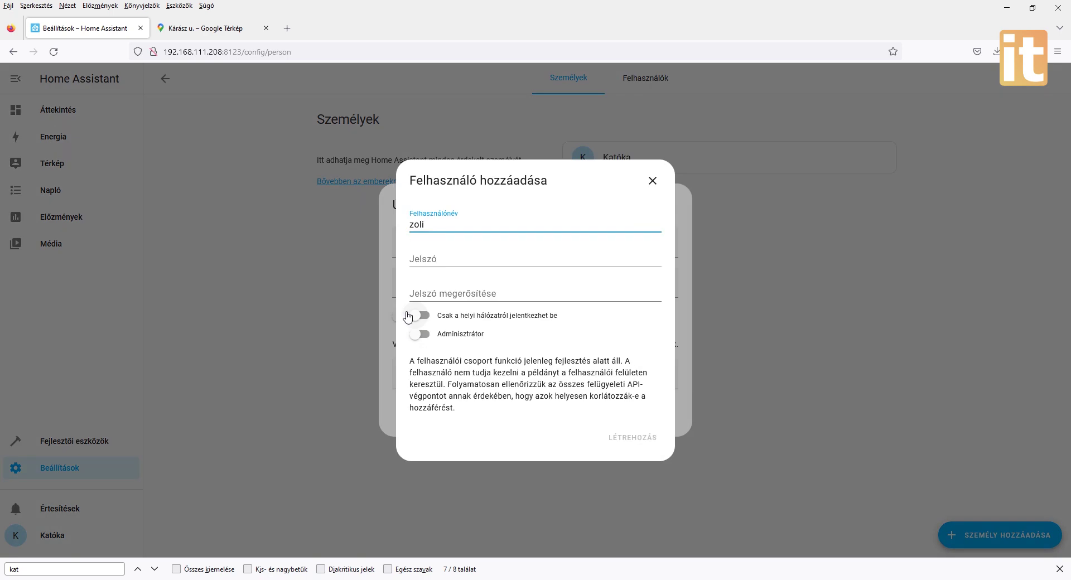
# Enter and confirm the new user's password, enable Adminisztrátor, and create the account
pyautogui.press('Tab')
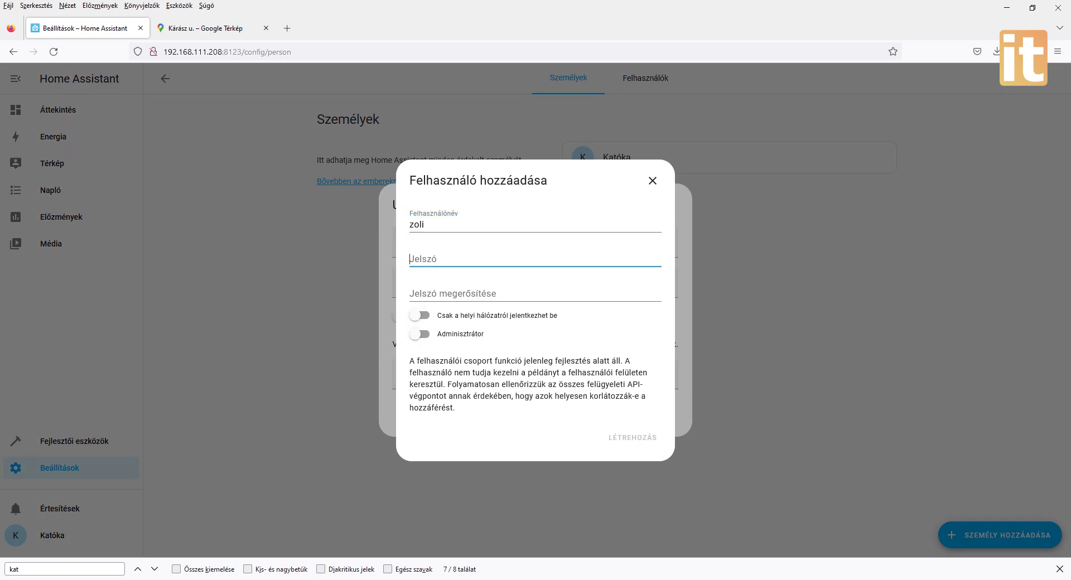
pyautogui.press('Tab')
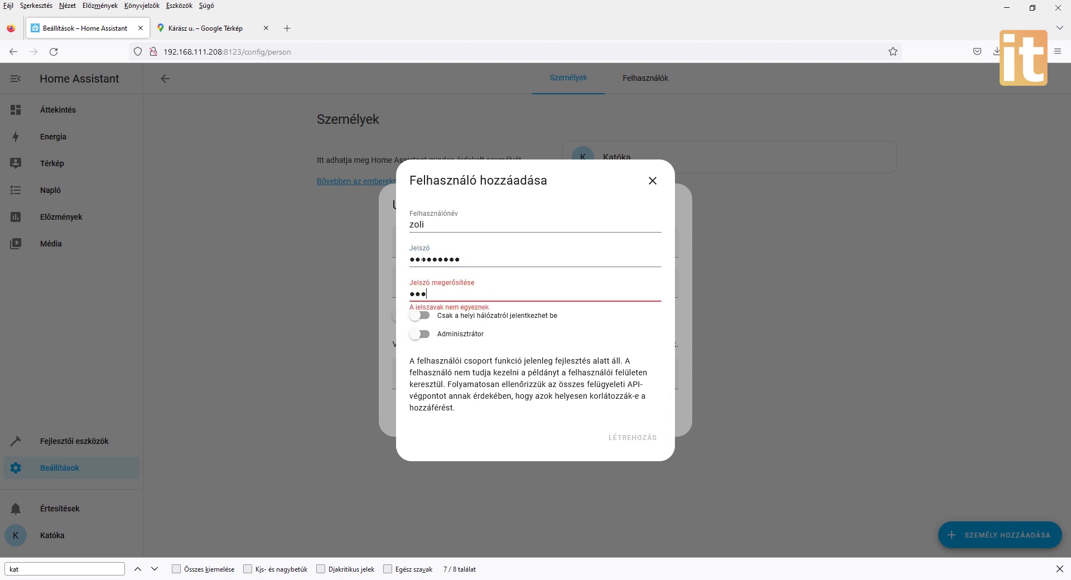
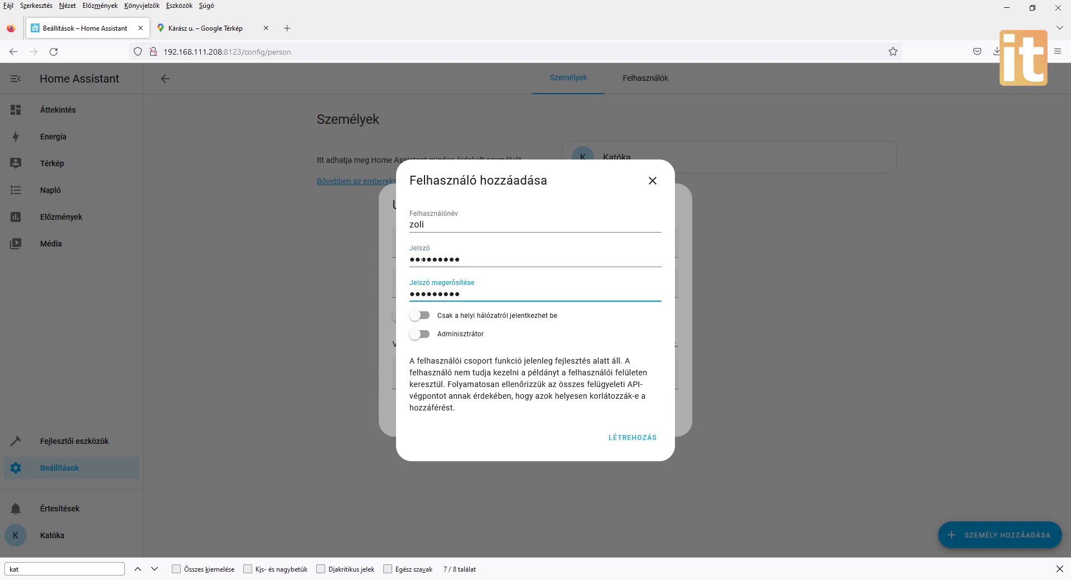
pyautogui.click(421, 335)
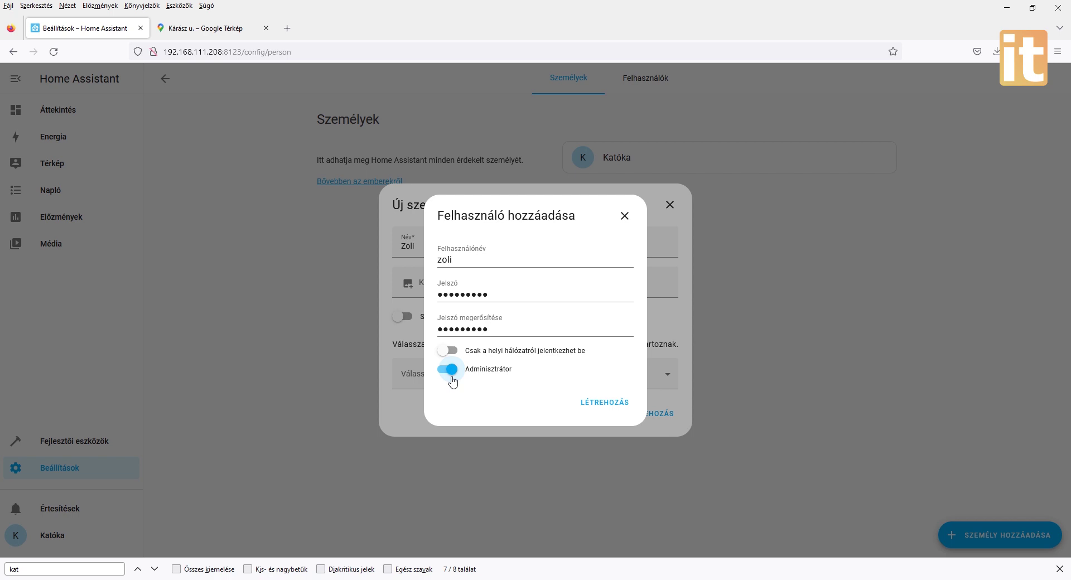
pyautogui.click(601, 409)
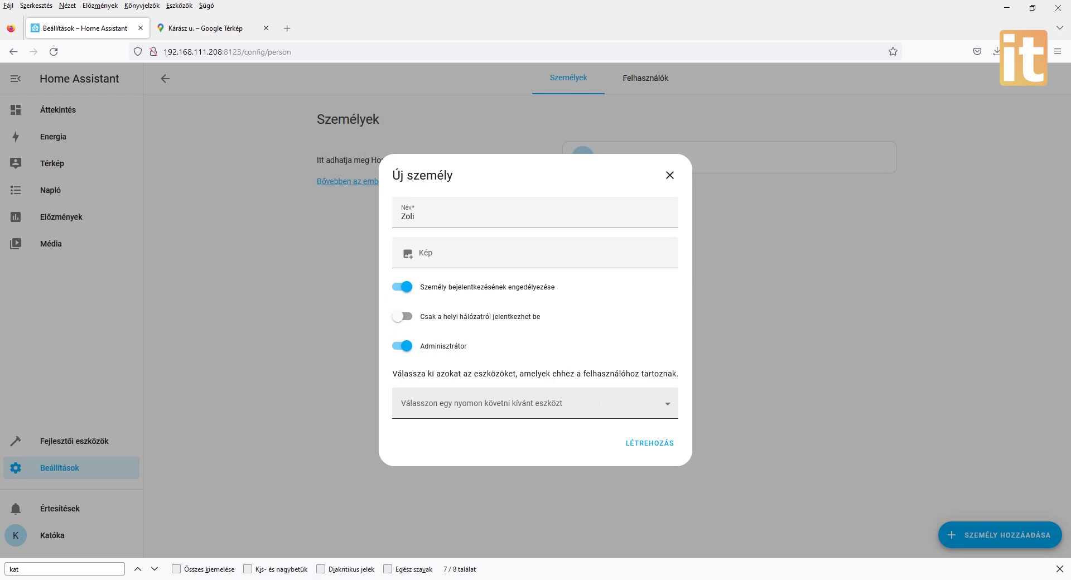
# Assign the person's own tracker and Redmi-Note-8 as tracked devices, then create the person
pyautogui.click(665, 409)
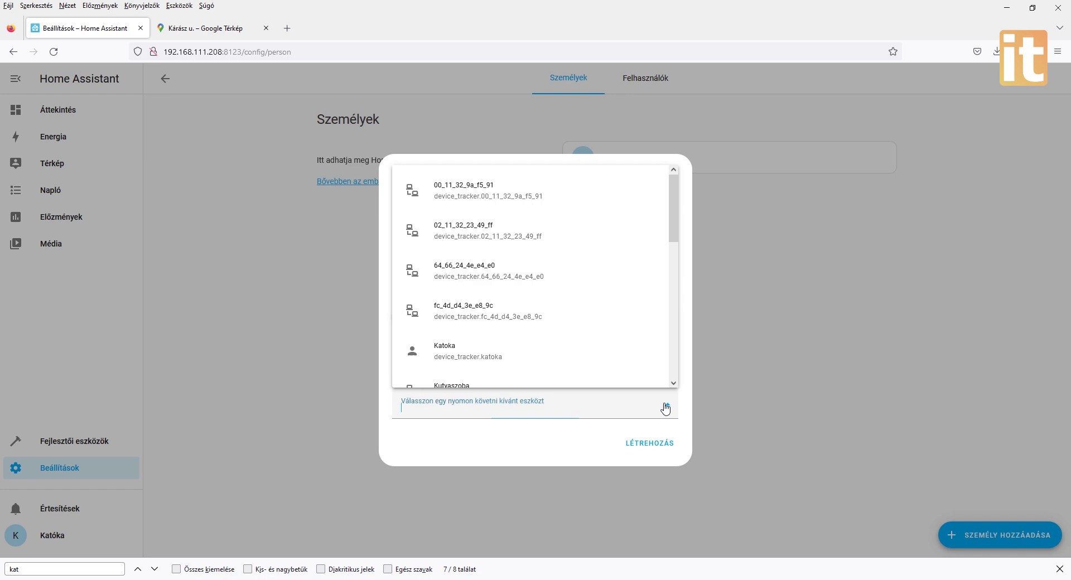
pyautogui.scroll(-2, 608, 362)
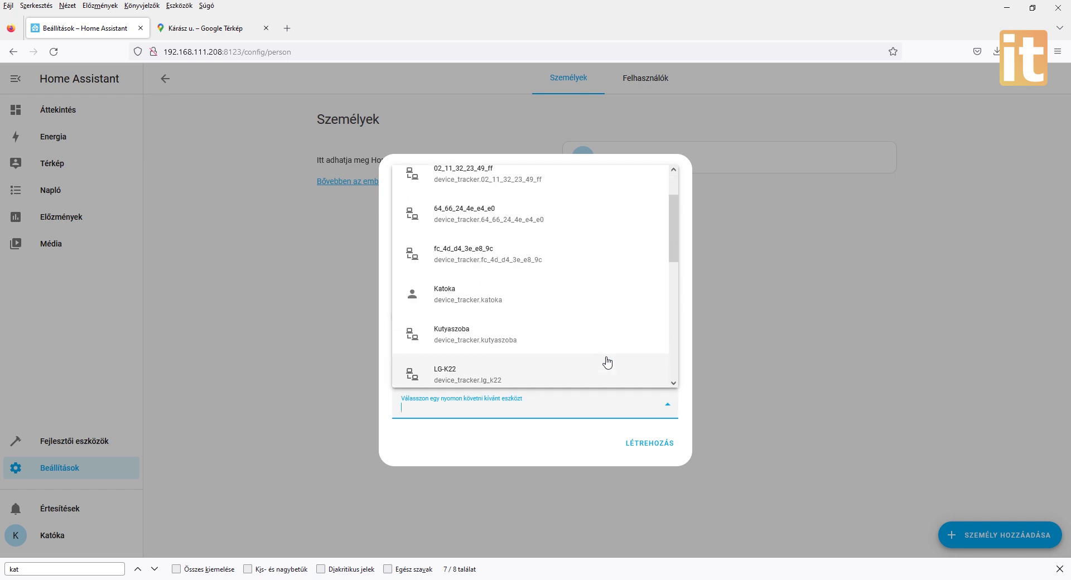
pyautogui.scroll(-10, 607, 363)
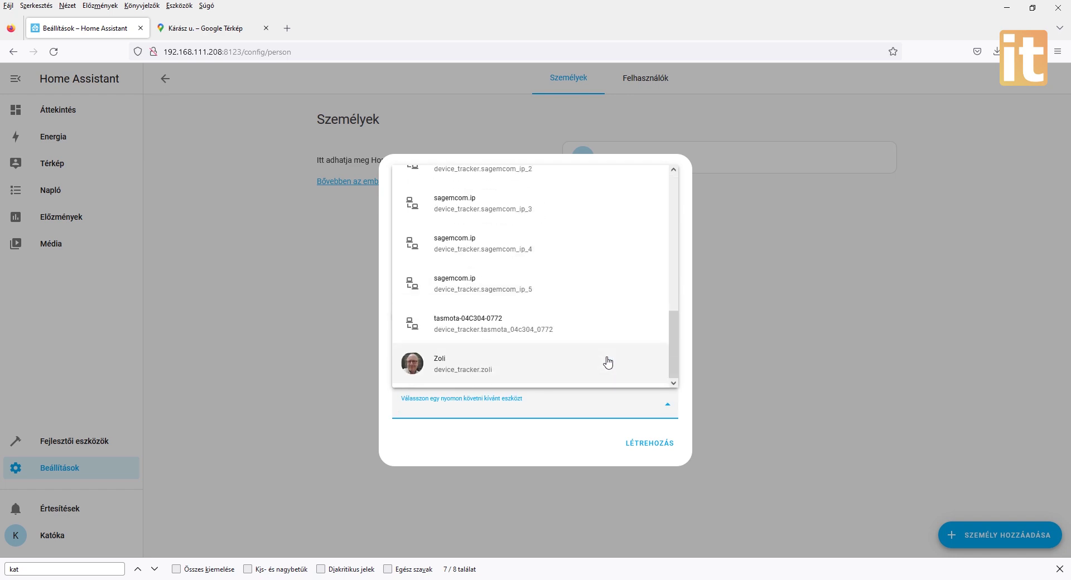
pyautogui.click(579, 361)
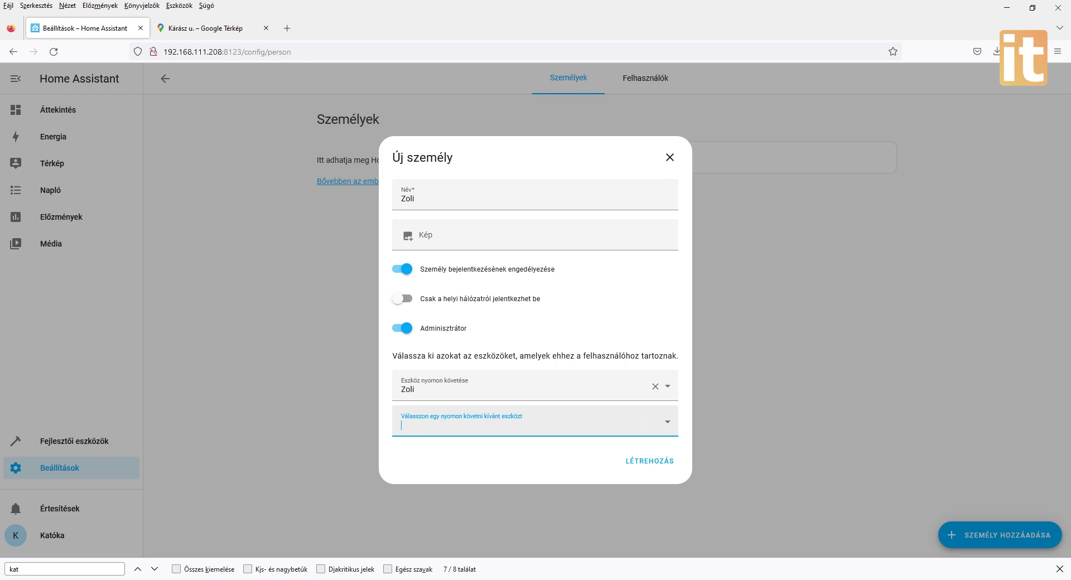
pyautogui.click(668, 425)
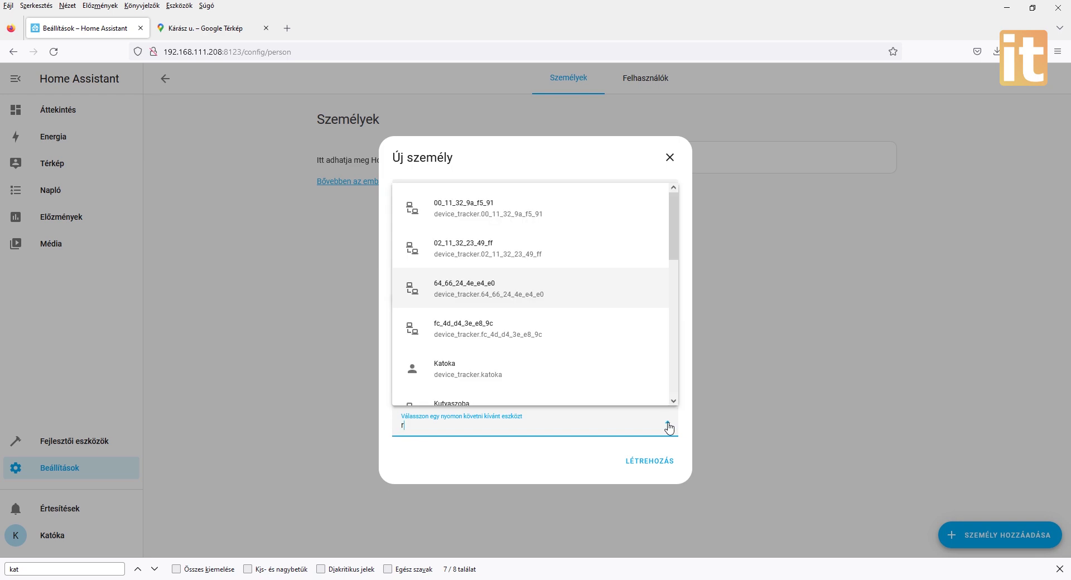
pyautogui.write('re')
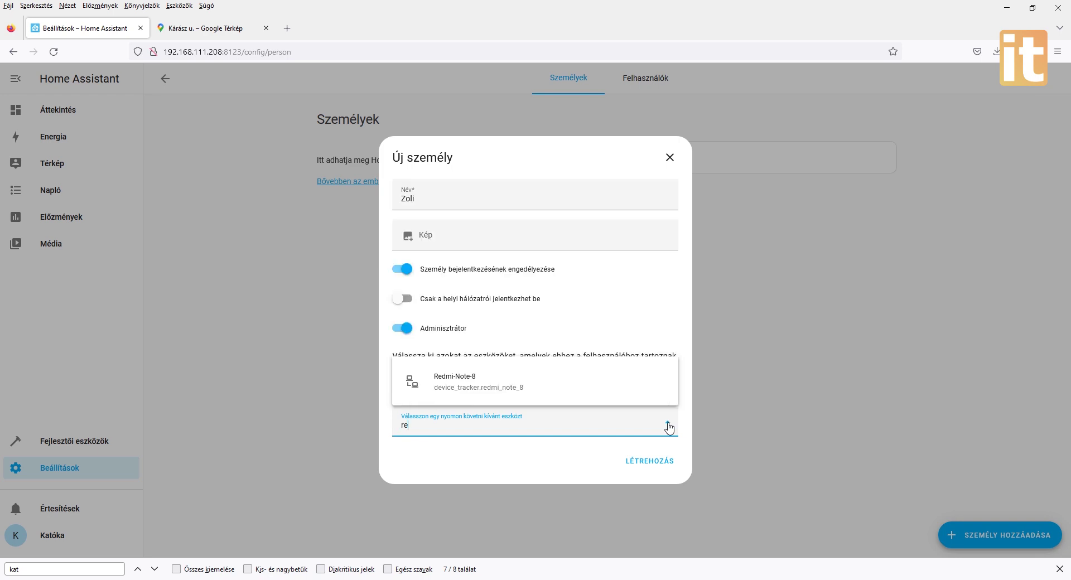
pyautogui.click(496, 386)
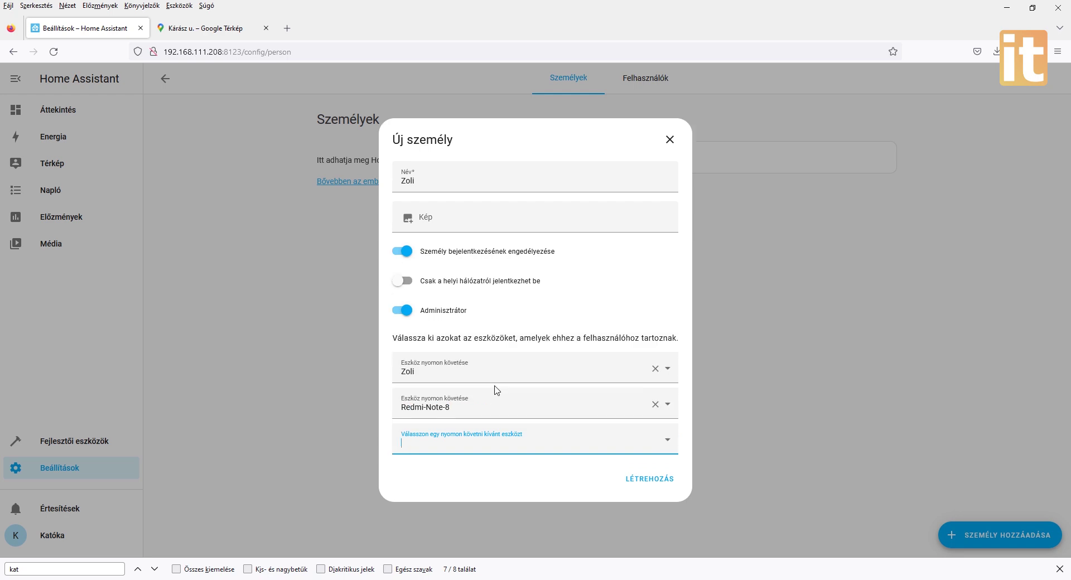
pyautogui.click(649, 481)
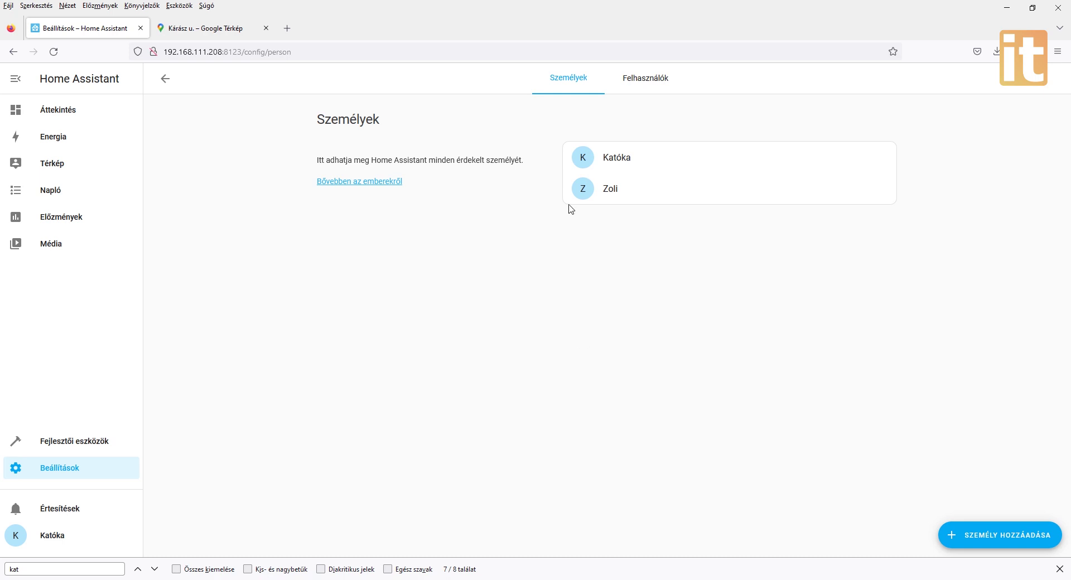
pyautogui.click(595, 161)
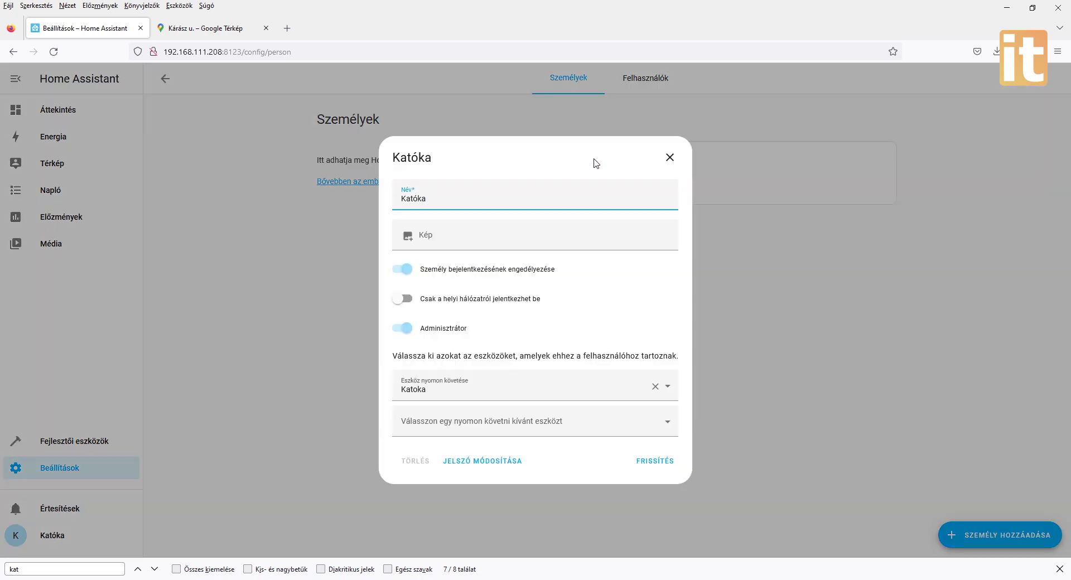
pyautogui.click(524, 421)
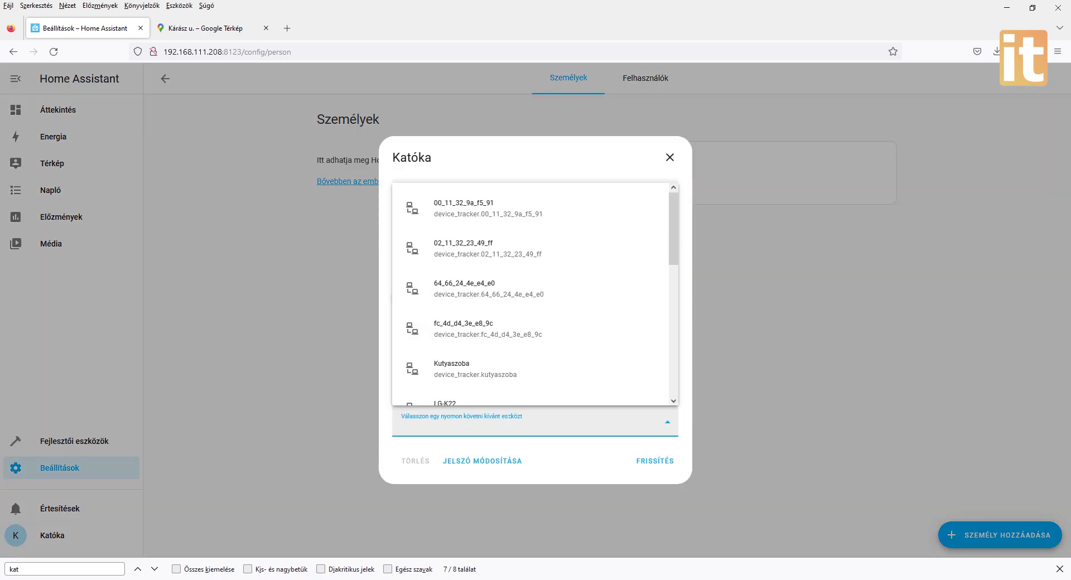
pyautogui.write('kat')
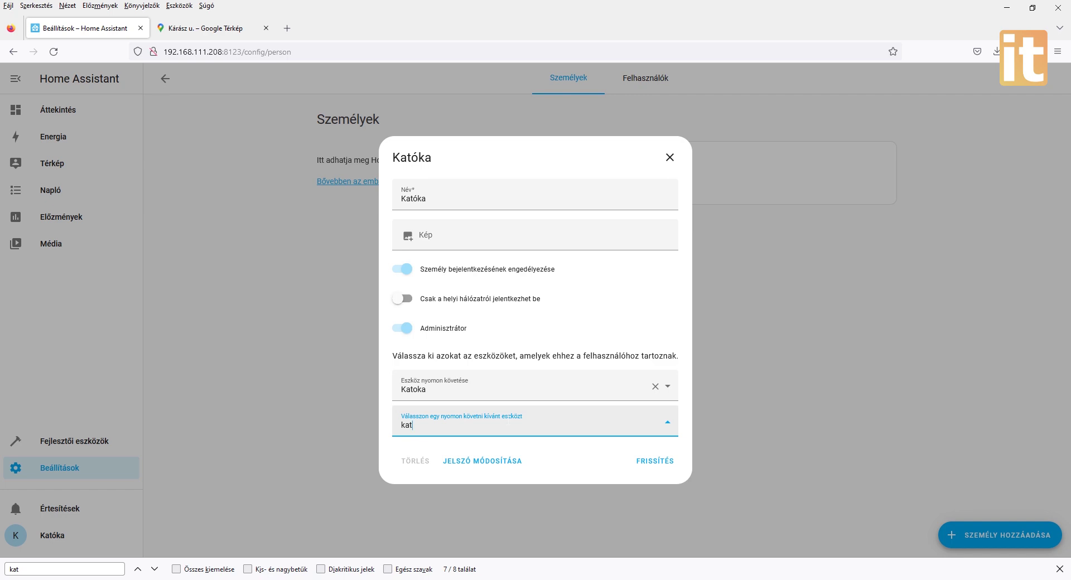
pyautogui.press('BackSpace')
pyautogui.press('BackSpace')
pyautogui.press('BackSpace')
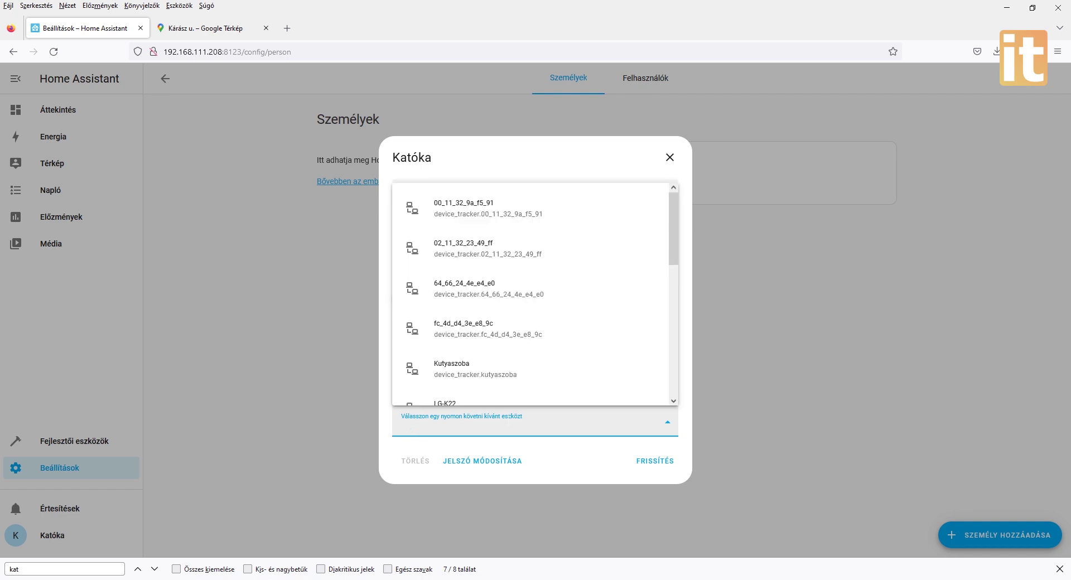
pyautogui.click(613, 478)
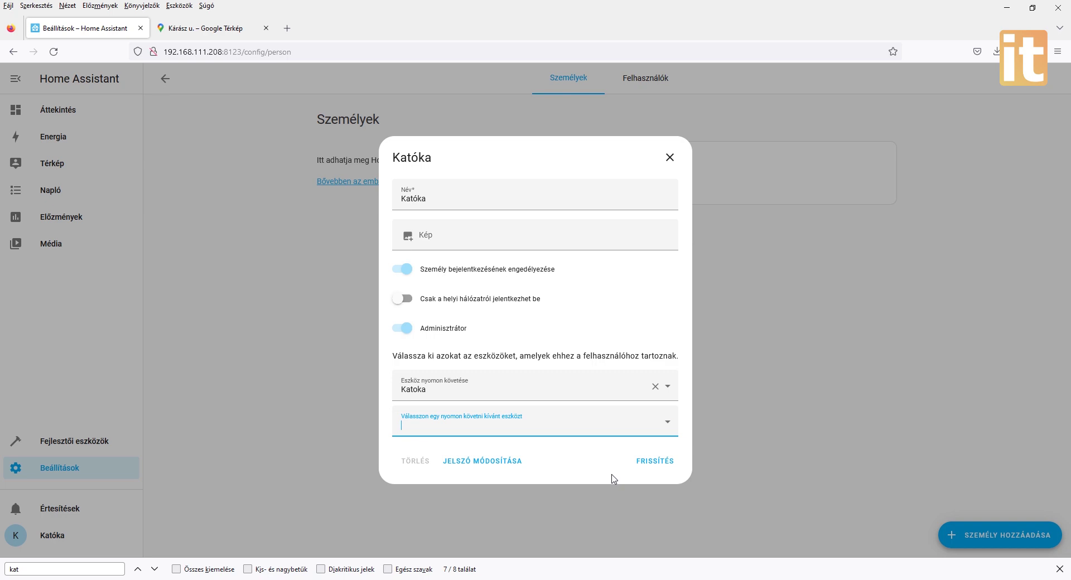
pyautogui.click(670, 159)
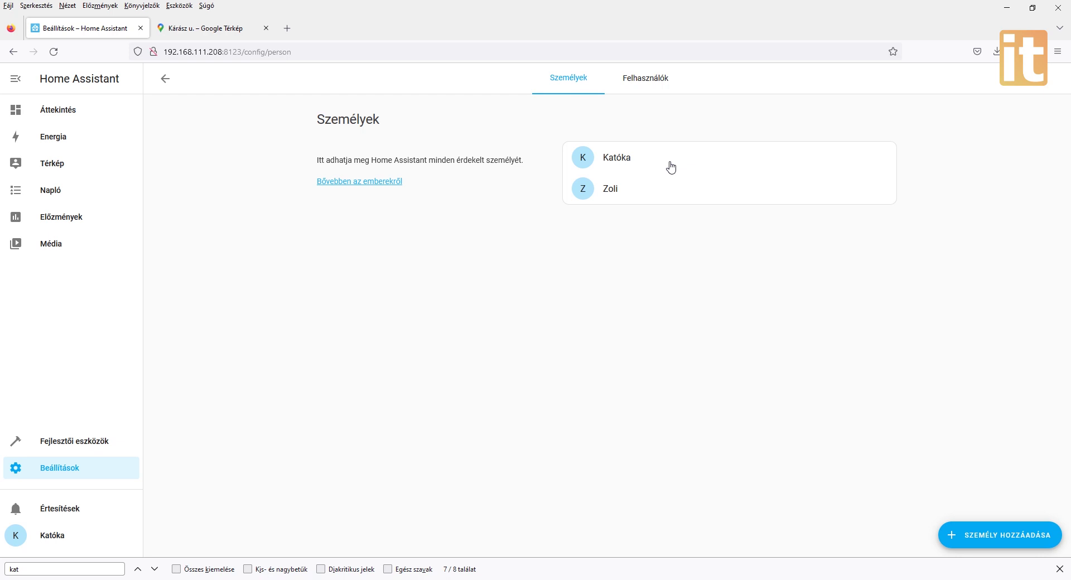
pyautogui.click(60, 174)
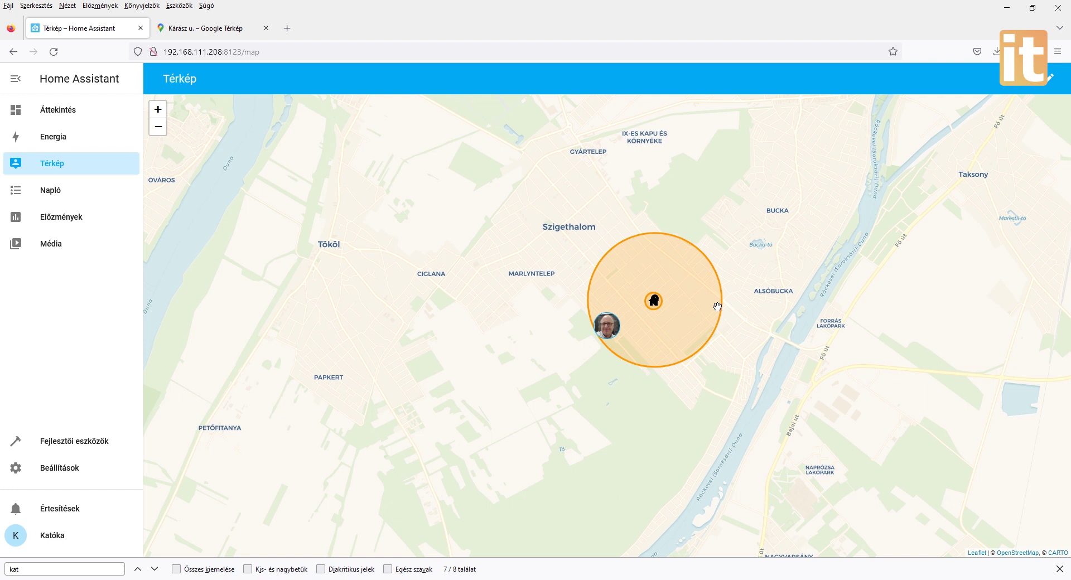
# Zoom the map in and out to check where the people are
pyautogui.scroll(3, 704, 300)
pyautogui.scroll(-5, 705, 300)
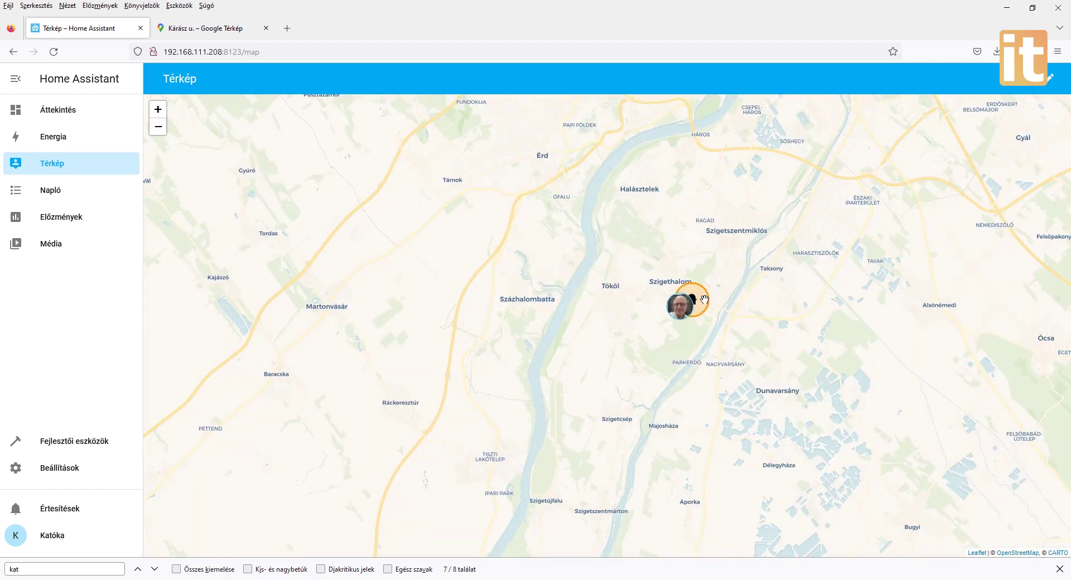
pyautogui.scroll(-2, 705, 301)
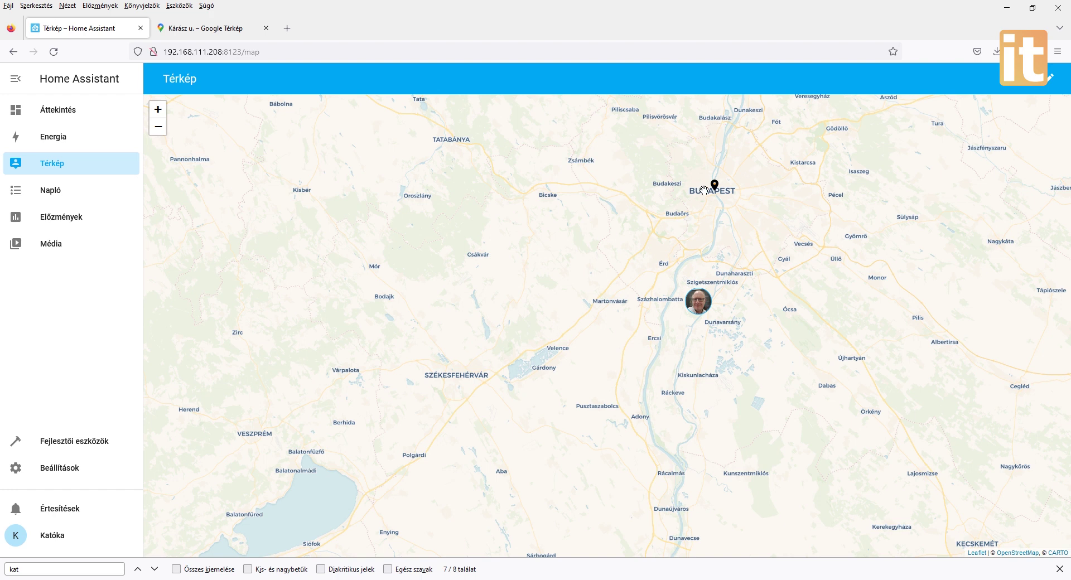
pyautogui.scroll(2, 705, 190)
pyautogui.scroll(-2, 705, 191)
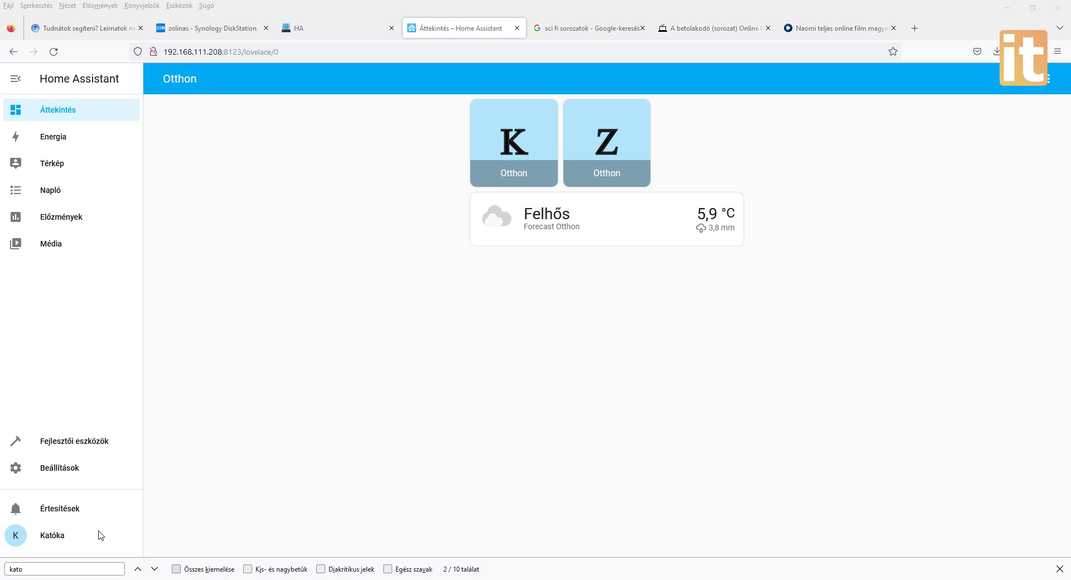
# From Settings > Automations and Scenes, create an automation using the Zone Notification template
pyautogui.click(76, 472)
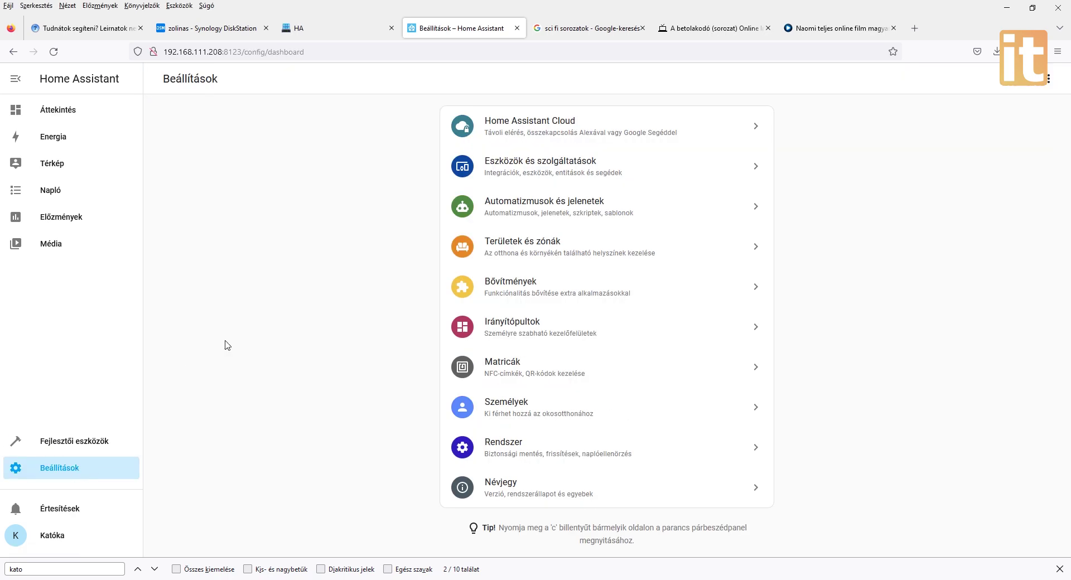
pyautogui.click(528, 209)
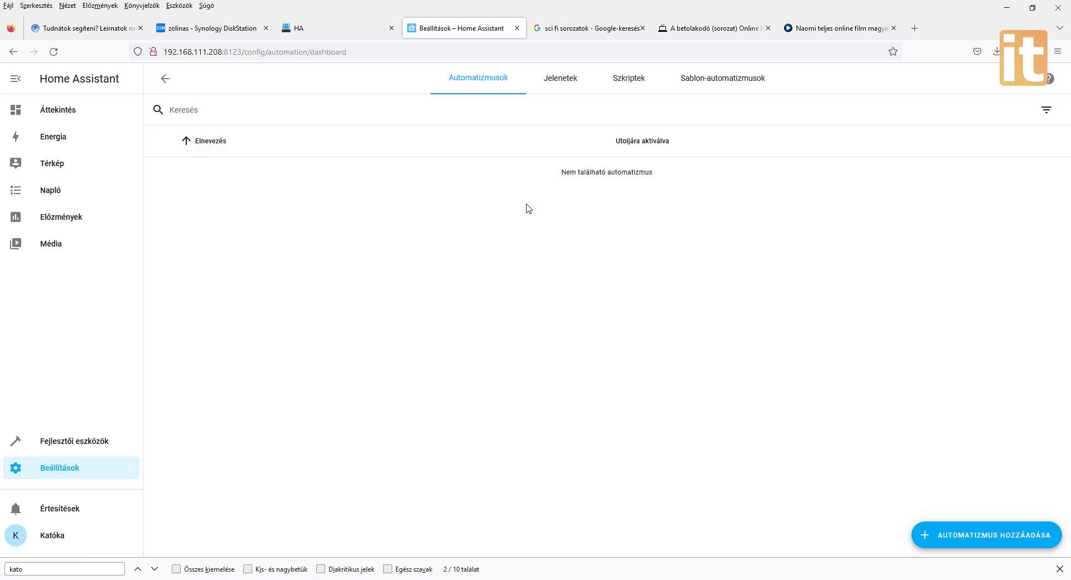
pyautogui.click(977, 540)
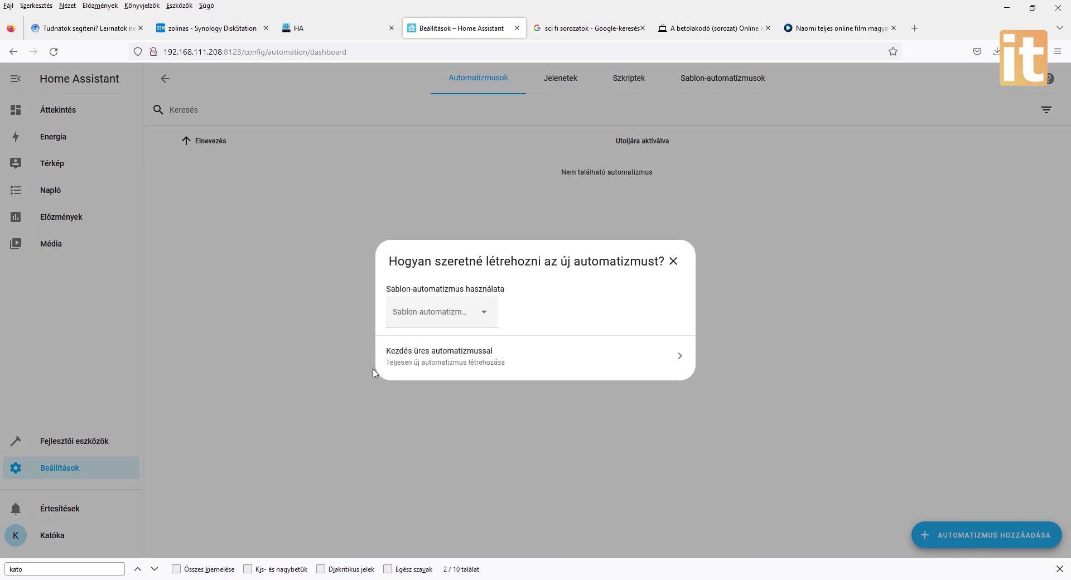
pyautogui.click(443, 324)
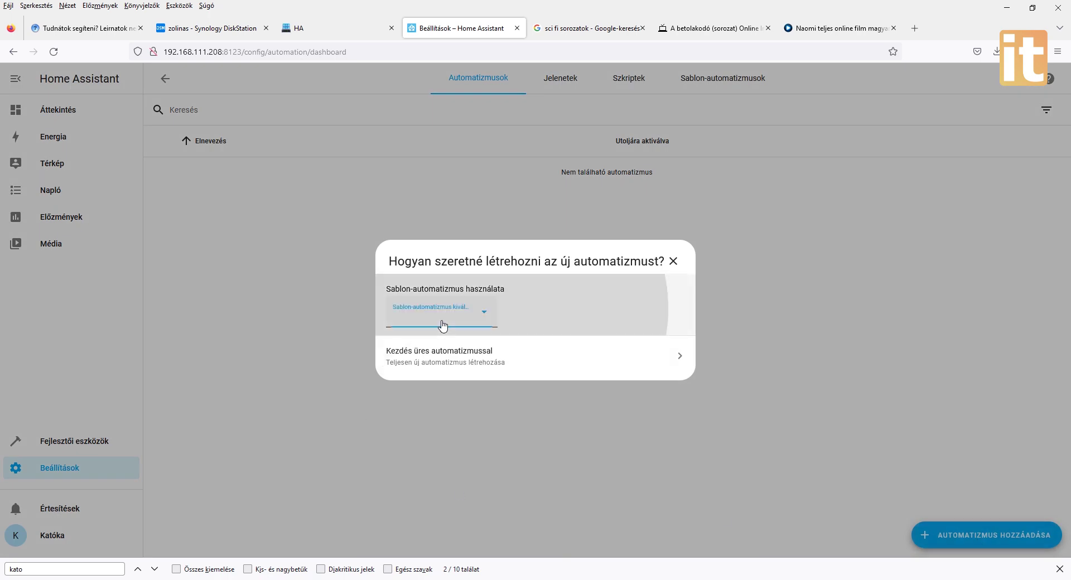
pyautogui.click(442, 325)
pyautogui.click(441, 325)
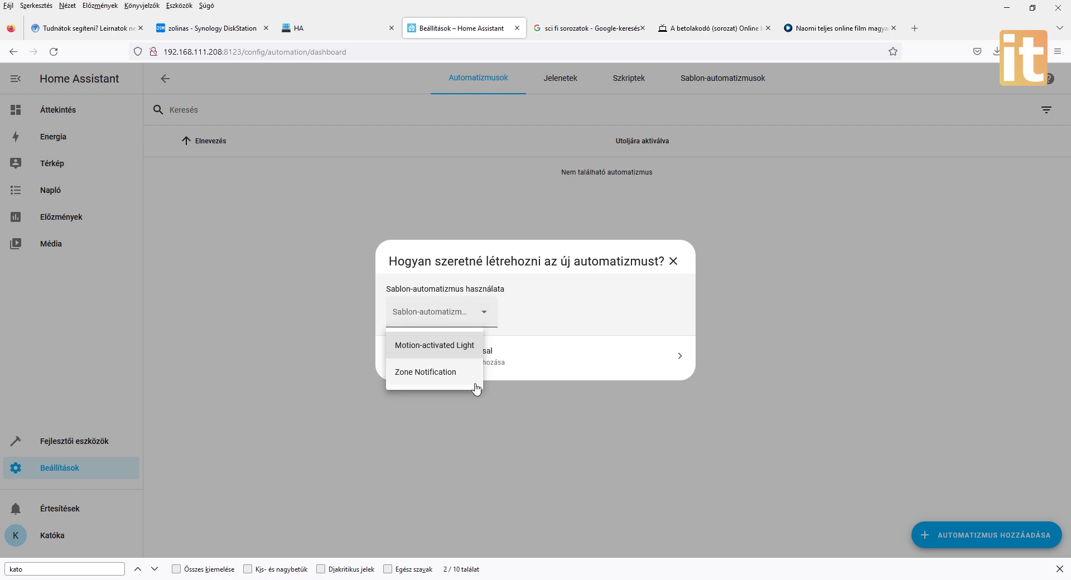
pyautogui.click(452, 382)
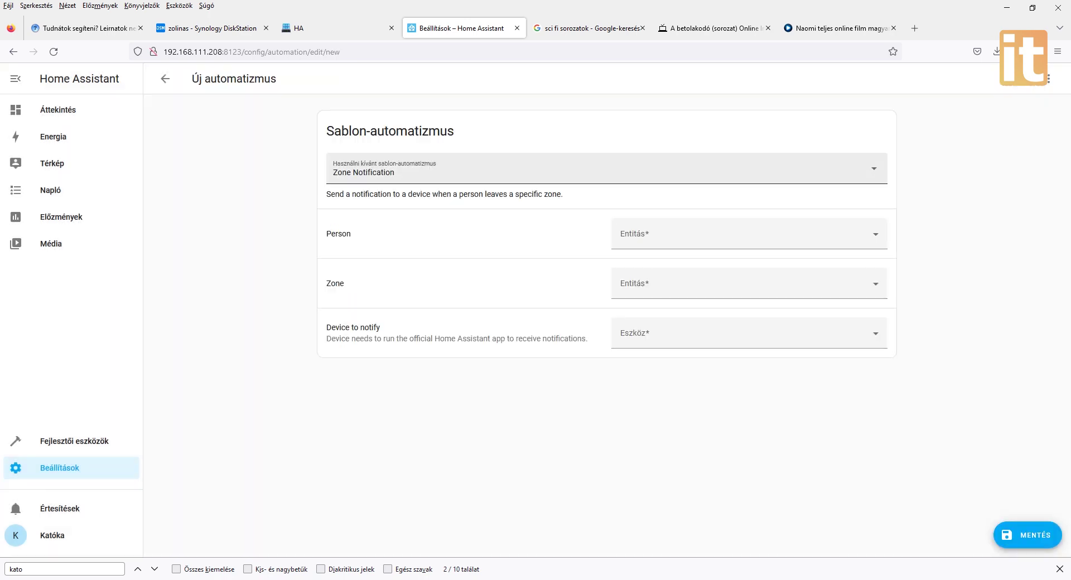
# Pick the person to watch and the Otthon zone; no device to notify is available
pyautogui.click(874, 240)
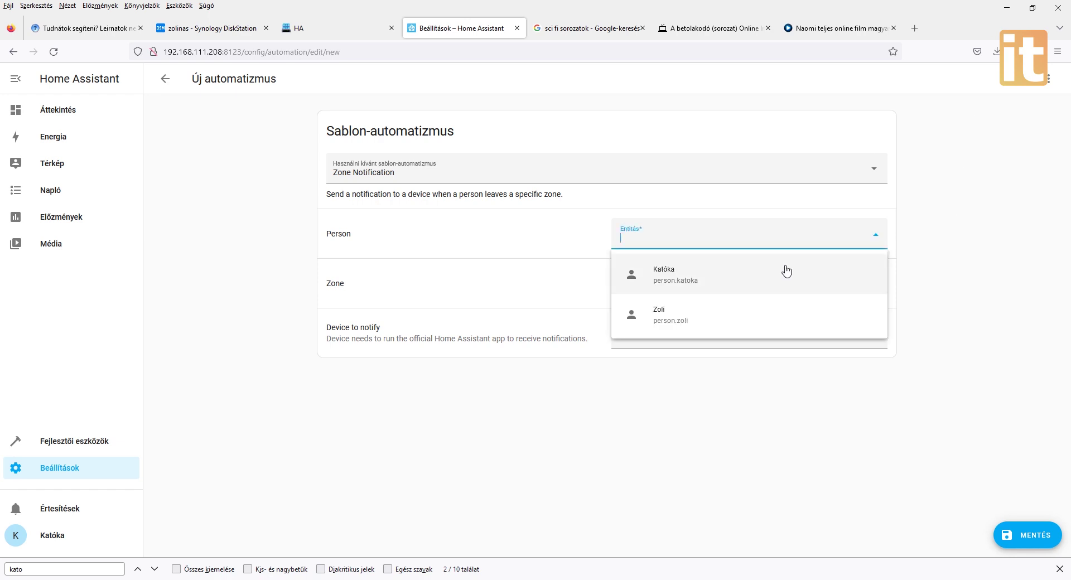
pyautogui.click(772, 309)
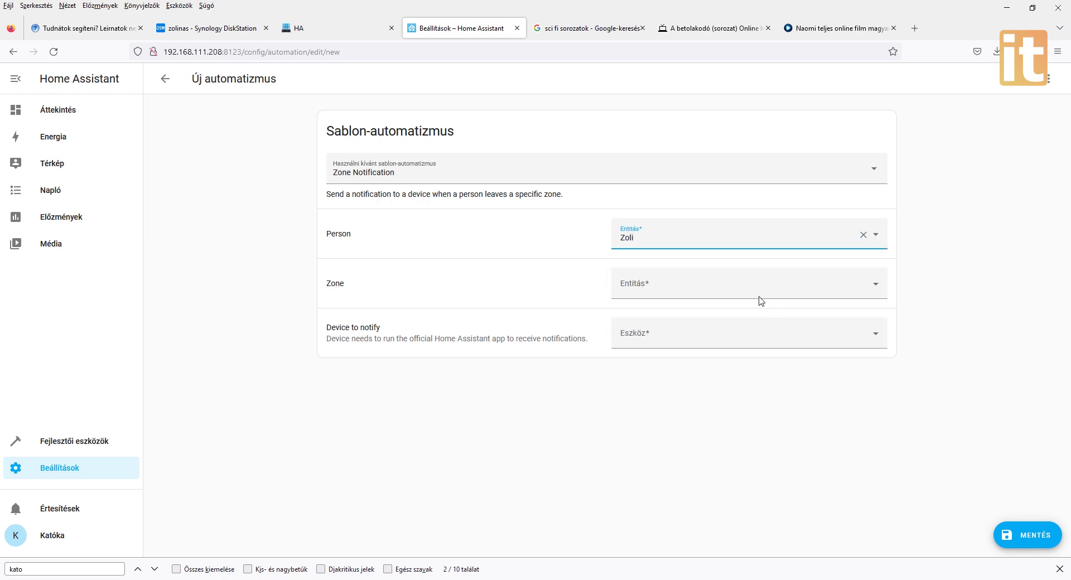
pyautogui.click(759, 293)
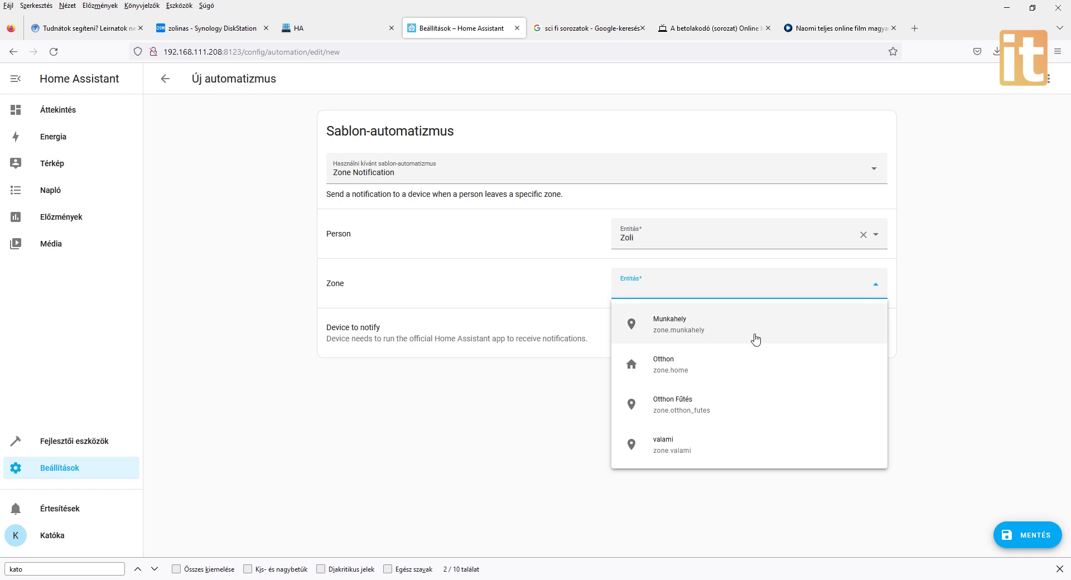
pyautogui.click(754, 362)
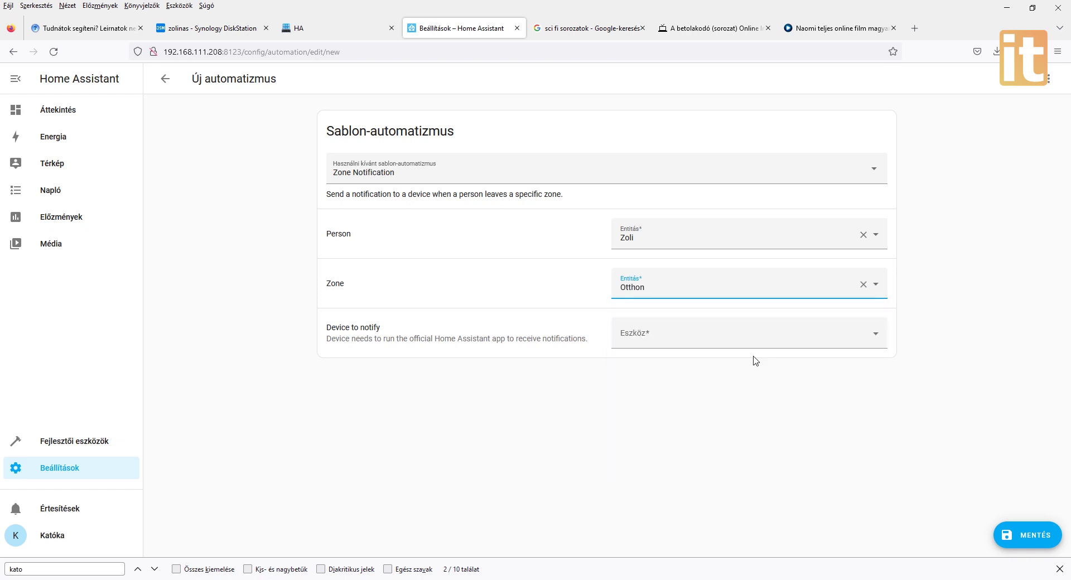
pyautogui.click(620, 335)
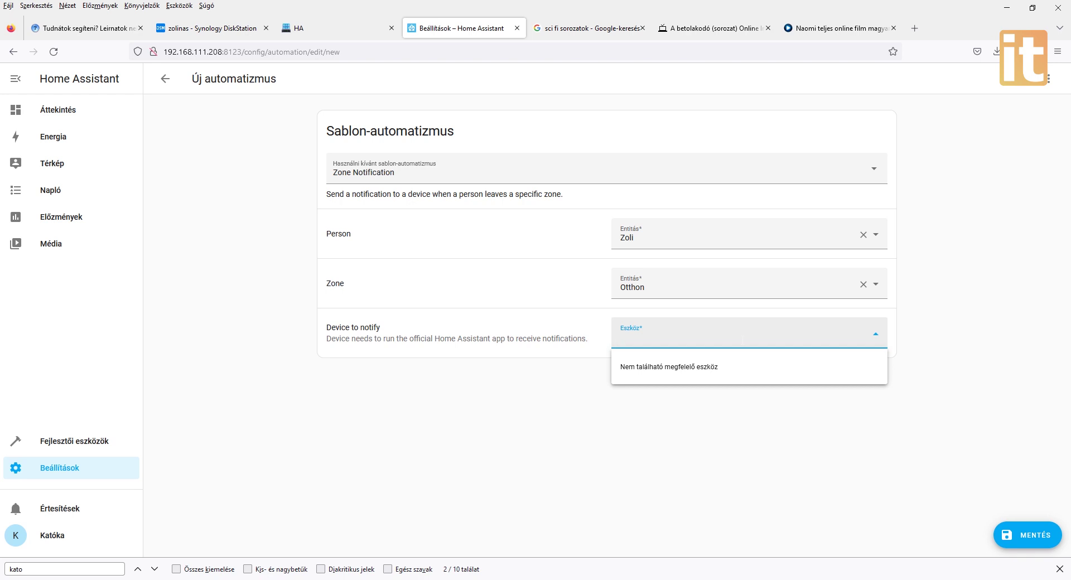
pyautogui.press('Escape')
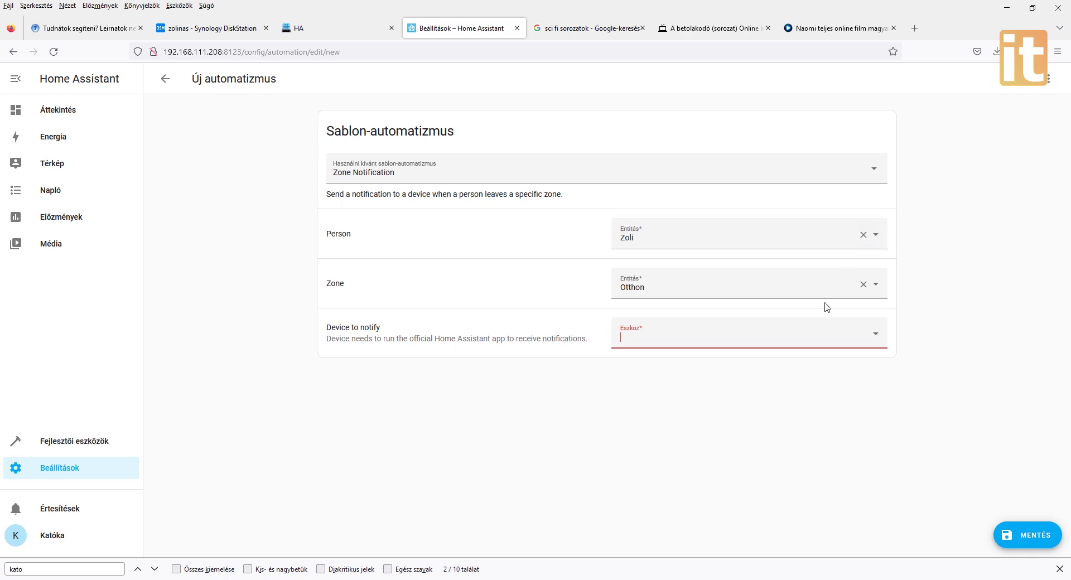
# Try the Otthon Fűtés zone, revert to Otthon, and leave the blueprint editor
pyautogui.click(863, 285)
pyautogui.click(876, 285)
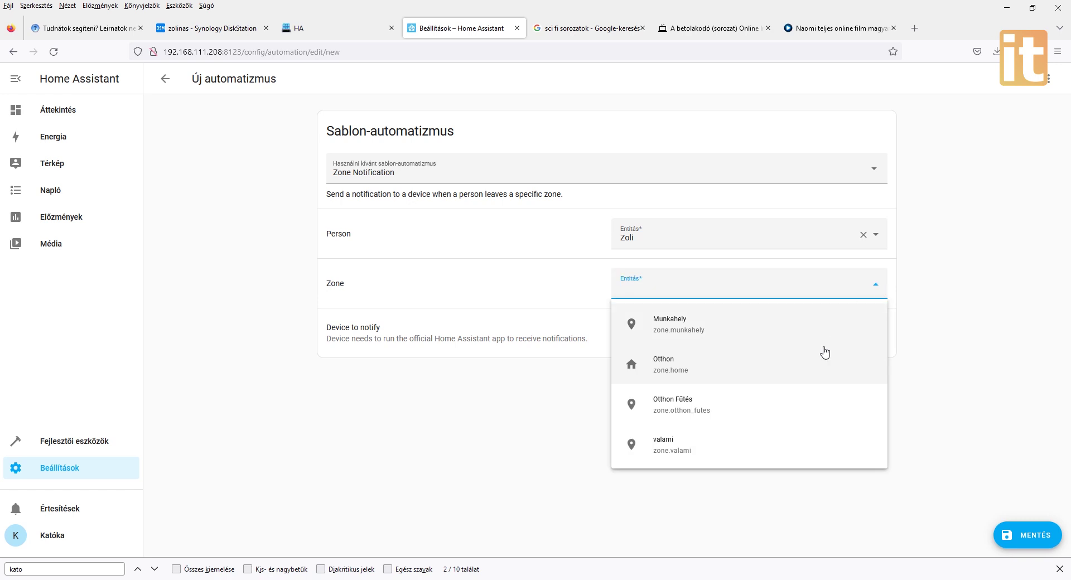
pyautogui.click(804, 393)
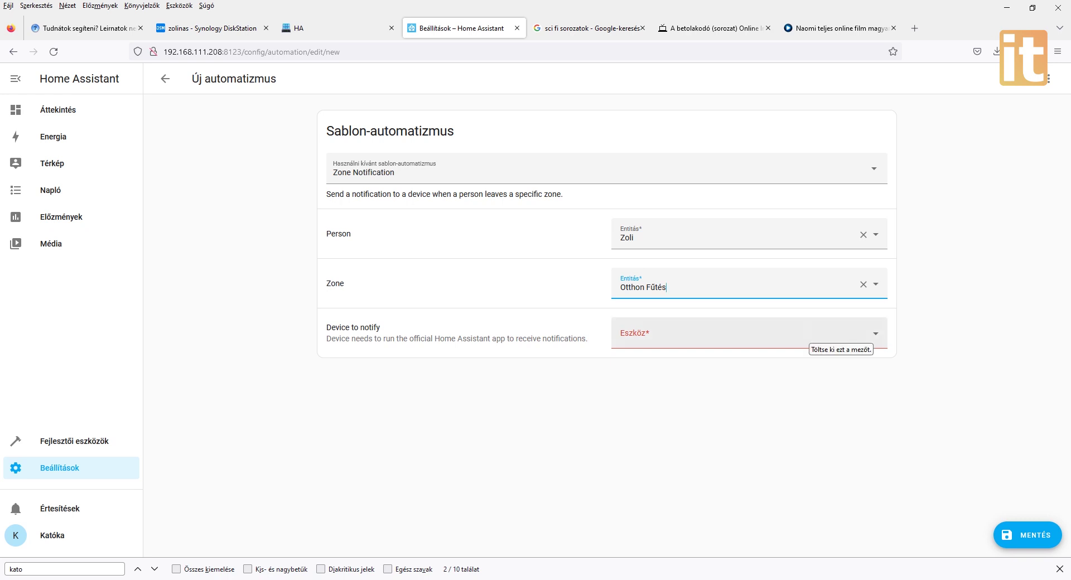
pyautogui.click(876, 286)
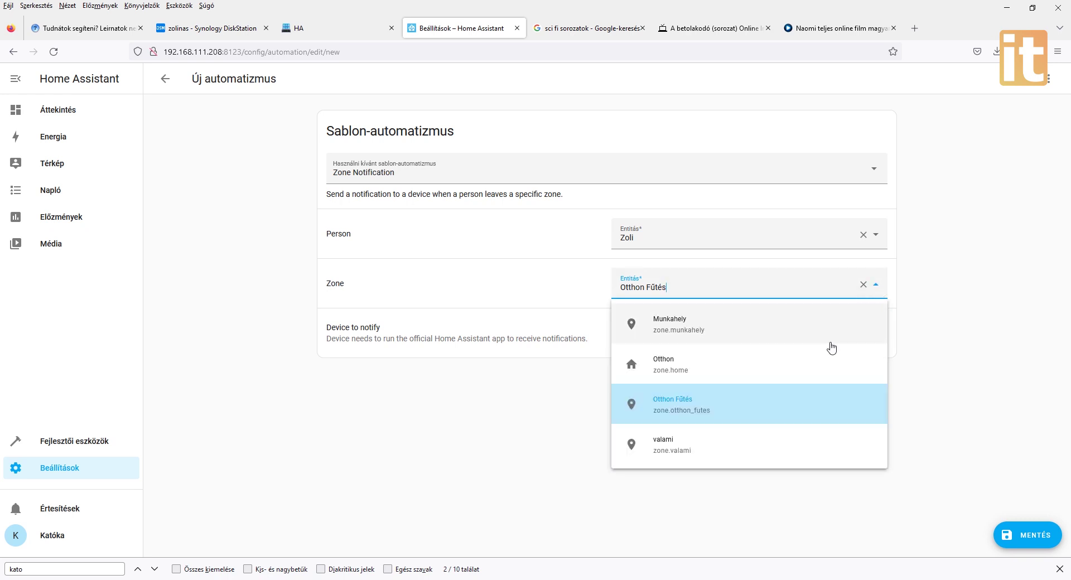
pyautogui.click(804, 366)
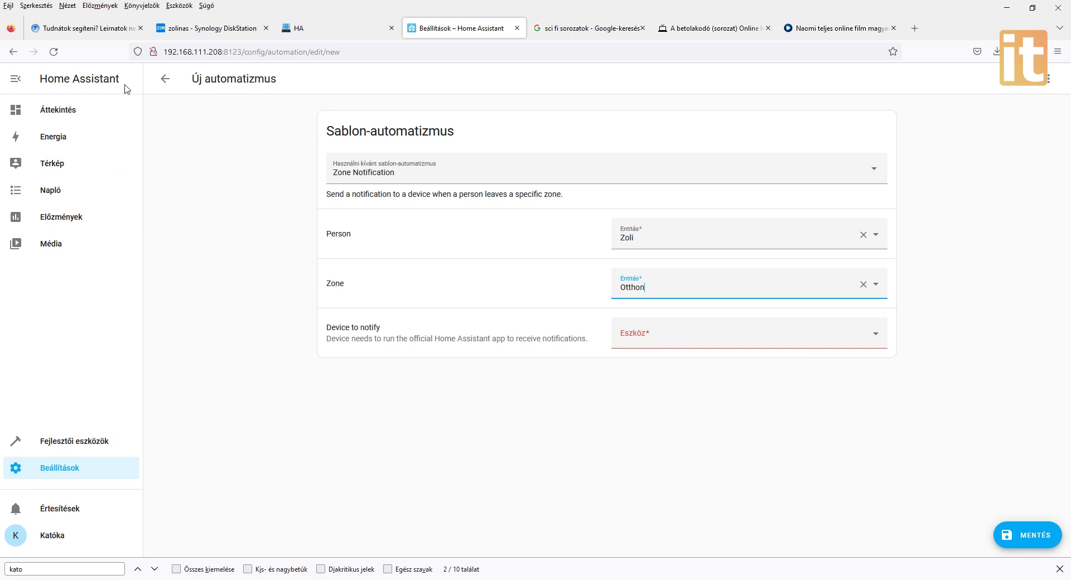
pyautogui.click(163, 83)
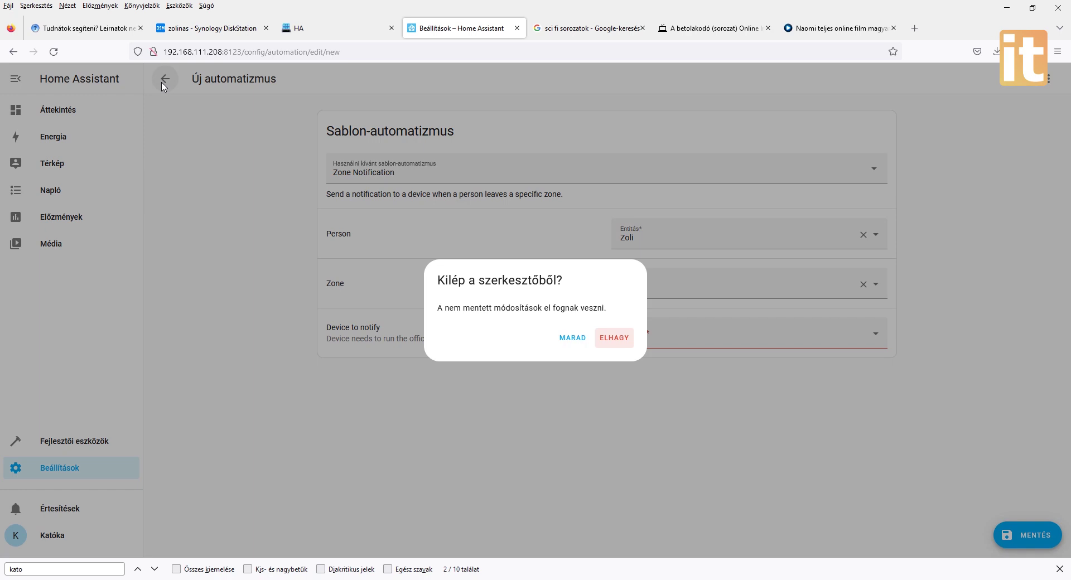
# Discard the Zone Notification draft and begin a blank new automation
pyautogui.click(600, 341)
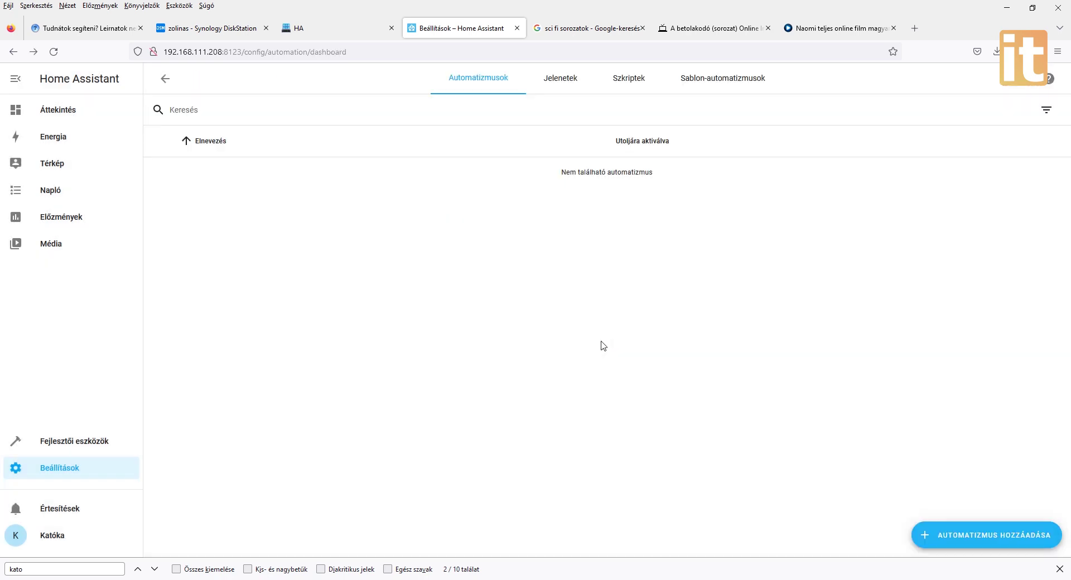
pyautogui.click(947, 551)
pyautogui.click(407, 358)
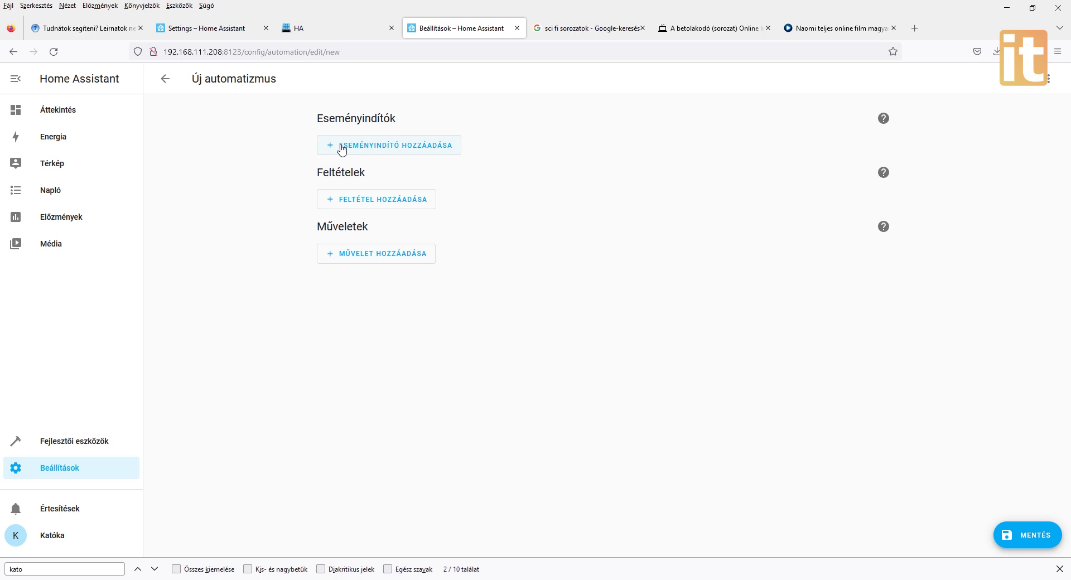
# Add an Állapot (state) trigger on the person entity, found by searching the person's name
pyautogui.click(342, 150)
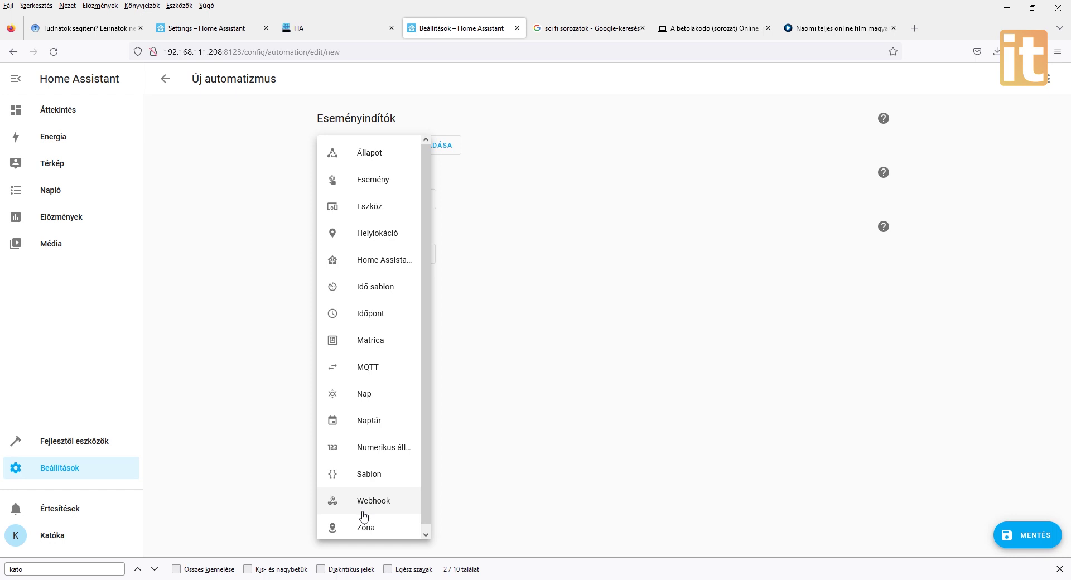
pyautogui.click(364, 161)
pyautogui.click(379, 202)
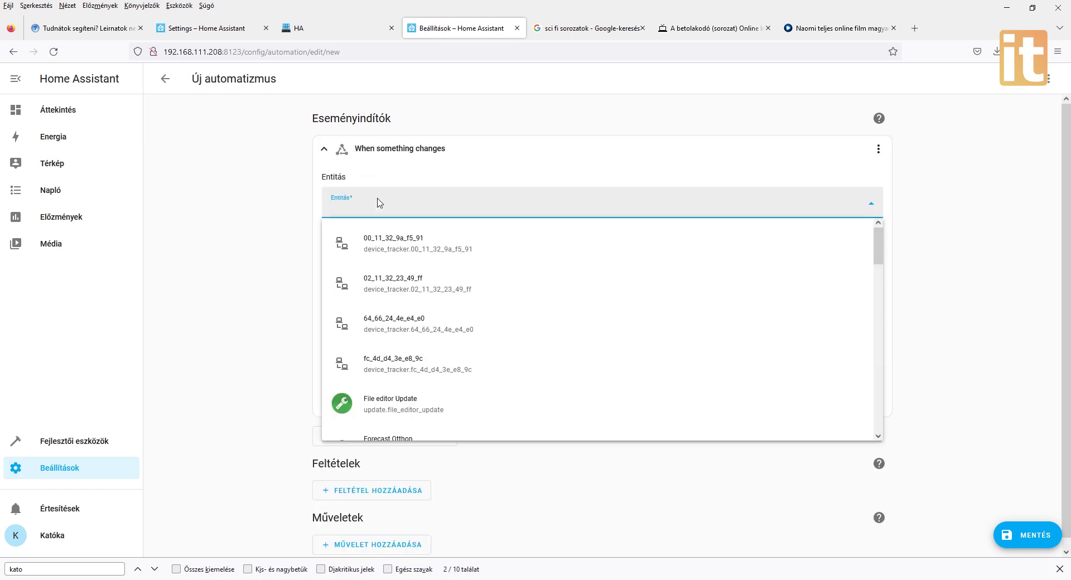
pyautogui.write('zoli')
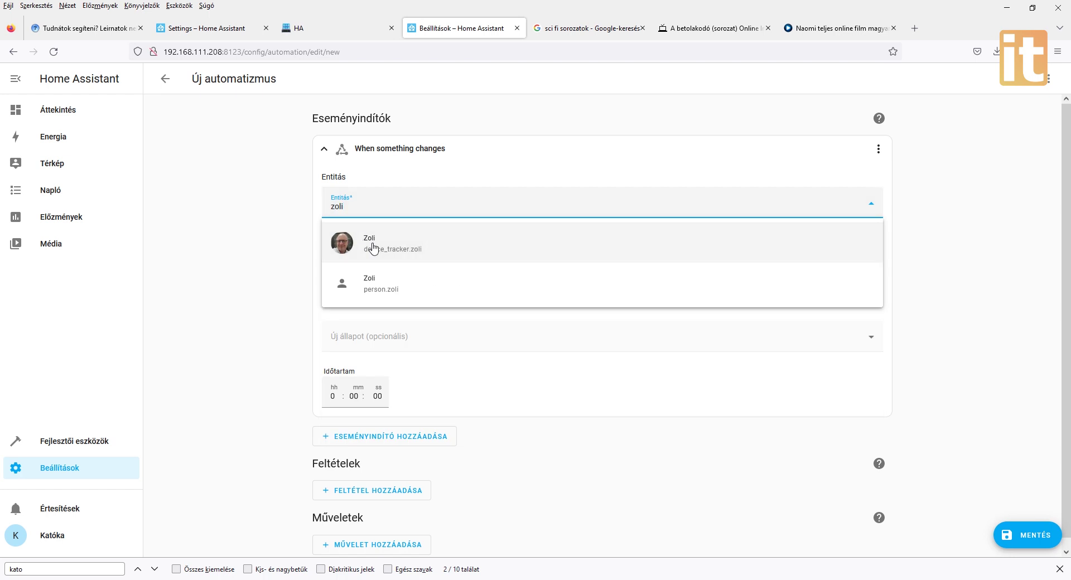
pyautogui.click(375, 285)
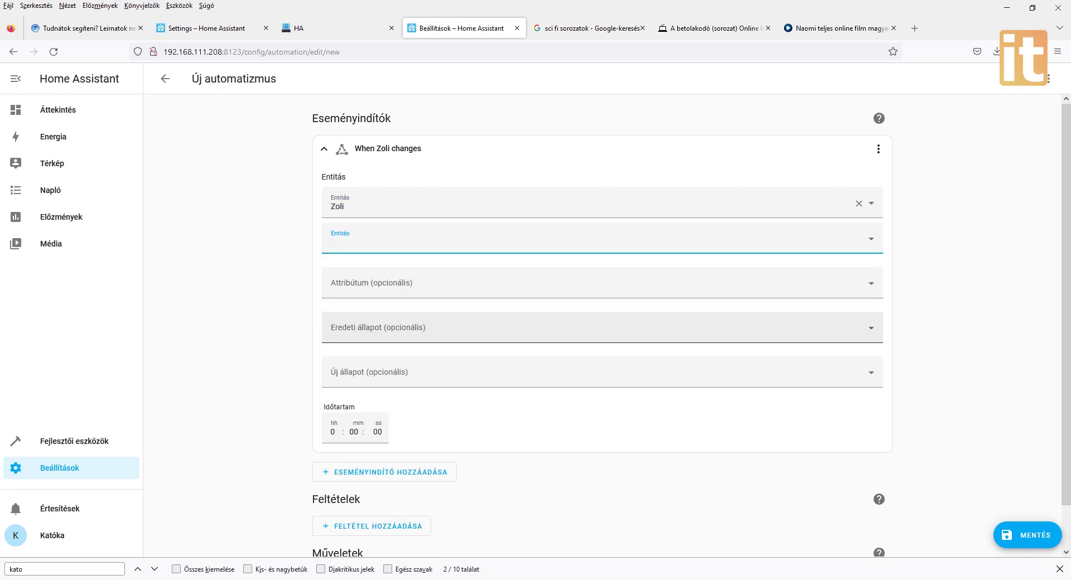
# Set the trigger's new state to Otthon
pyautogui.click(386, 329)
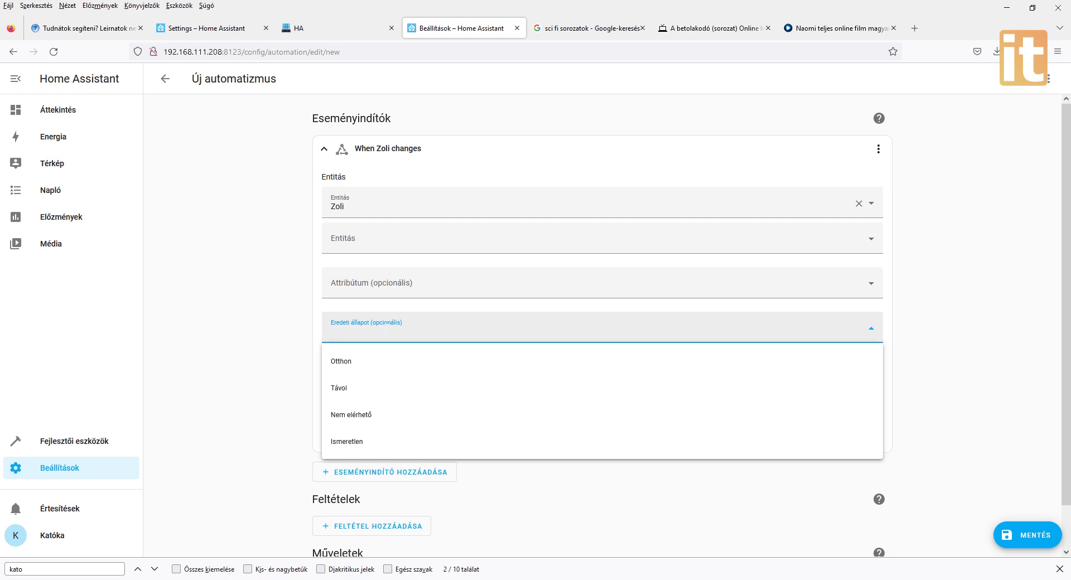
pyautogui.click(291, 334)
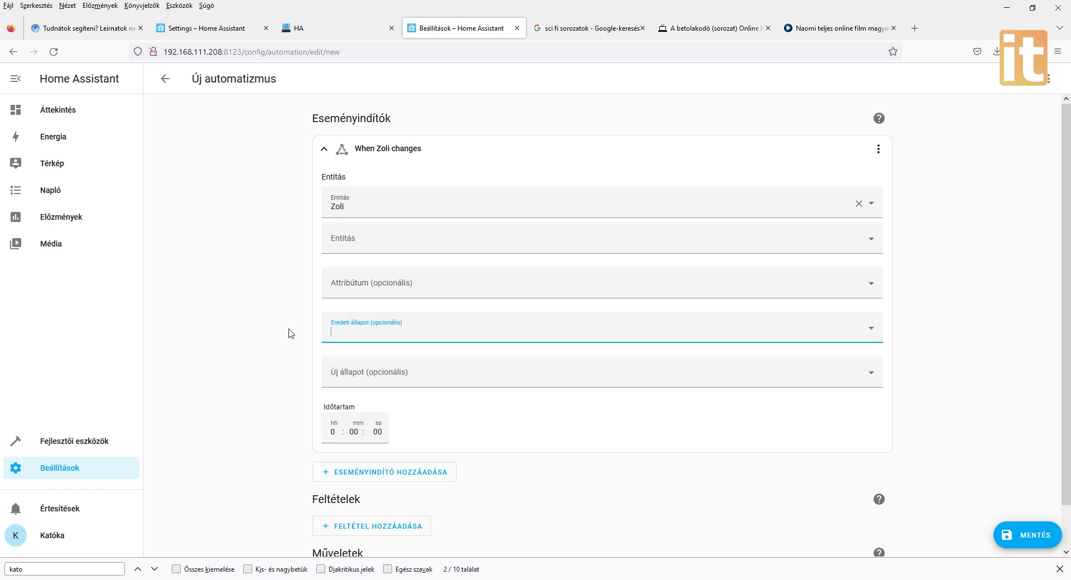
pyautogui.click(353, 372)
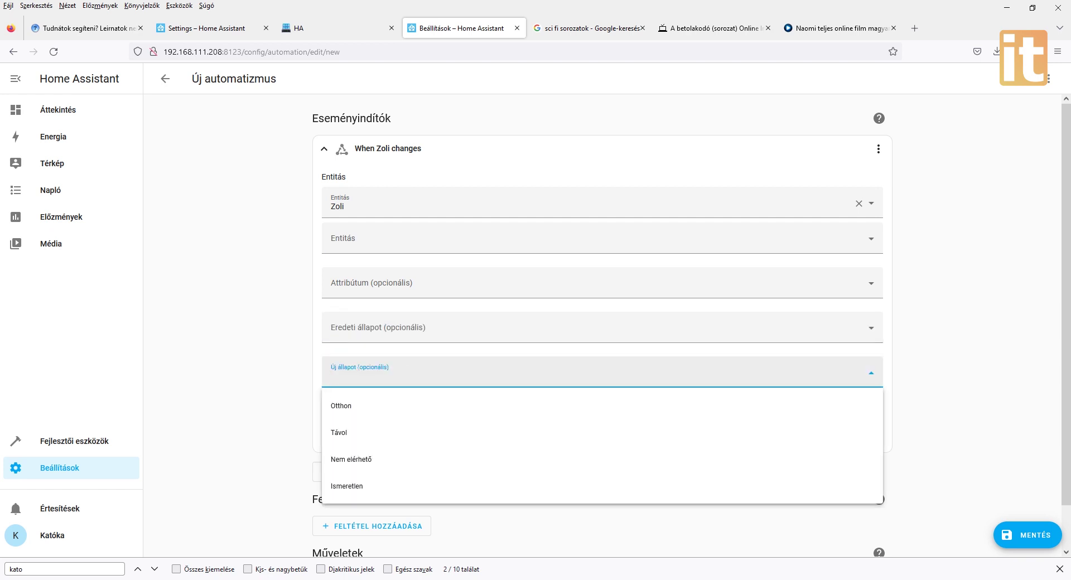
pyautogui.click(361, 405)
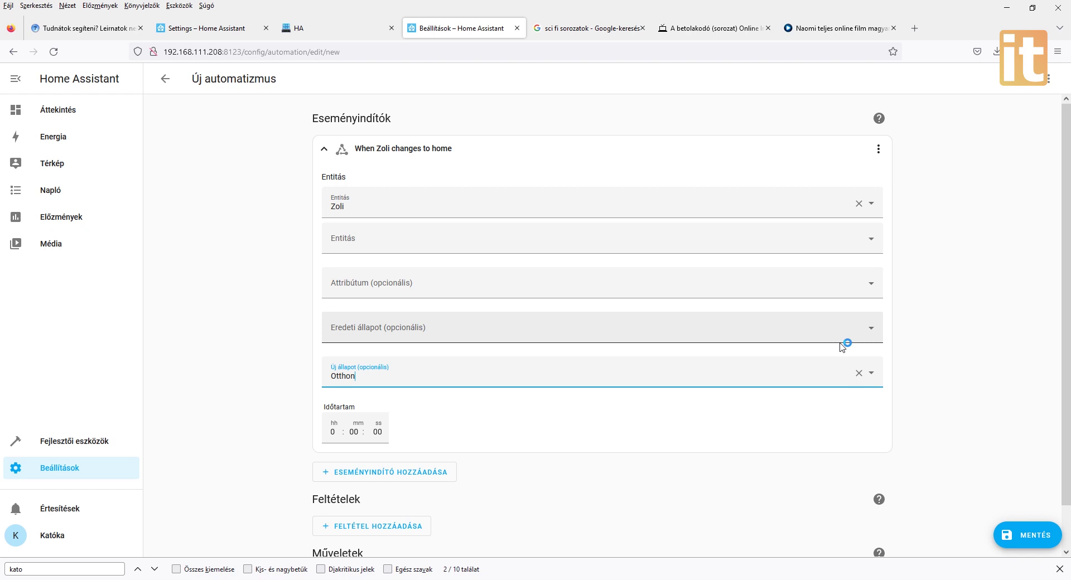
pyautogui.click(873, 377)
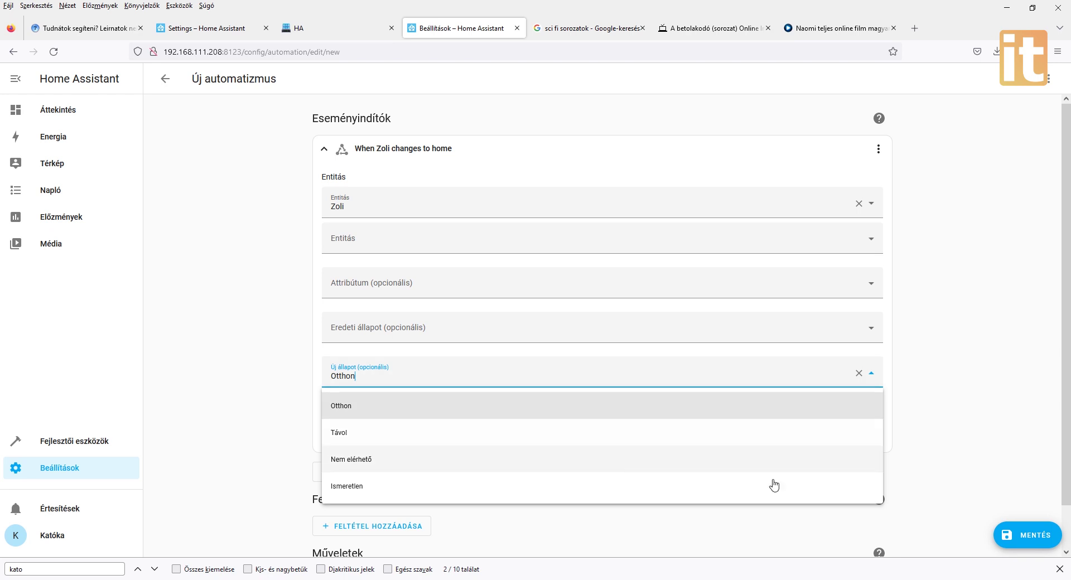
pyautogui.press('Return')
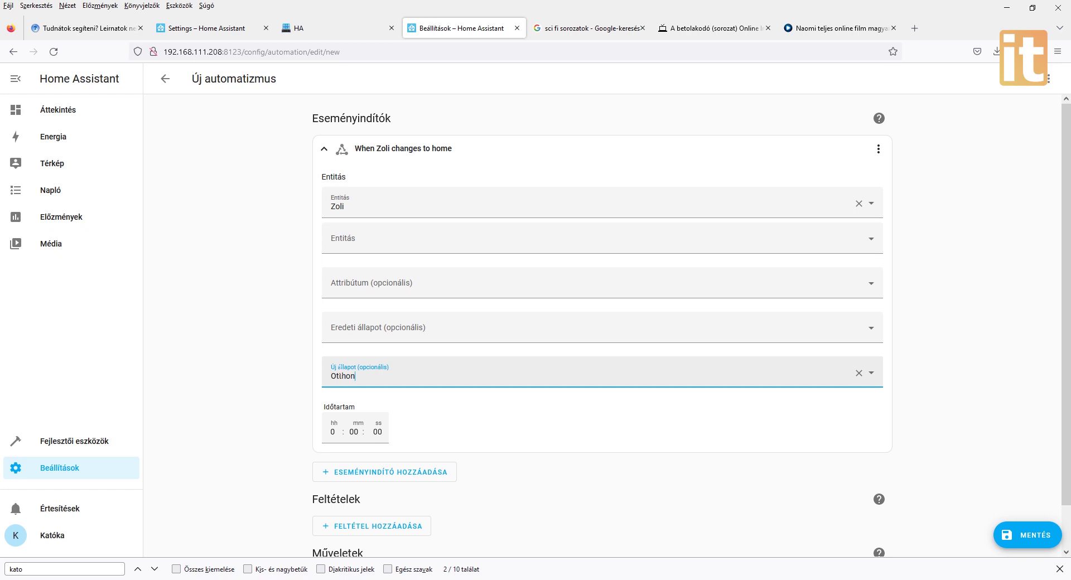
# Extend the new state to 'Otthon fűtés' and set the previous state to Otthon
pyautogui.click(344, 328)
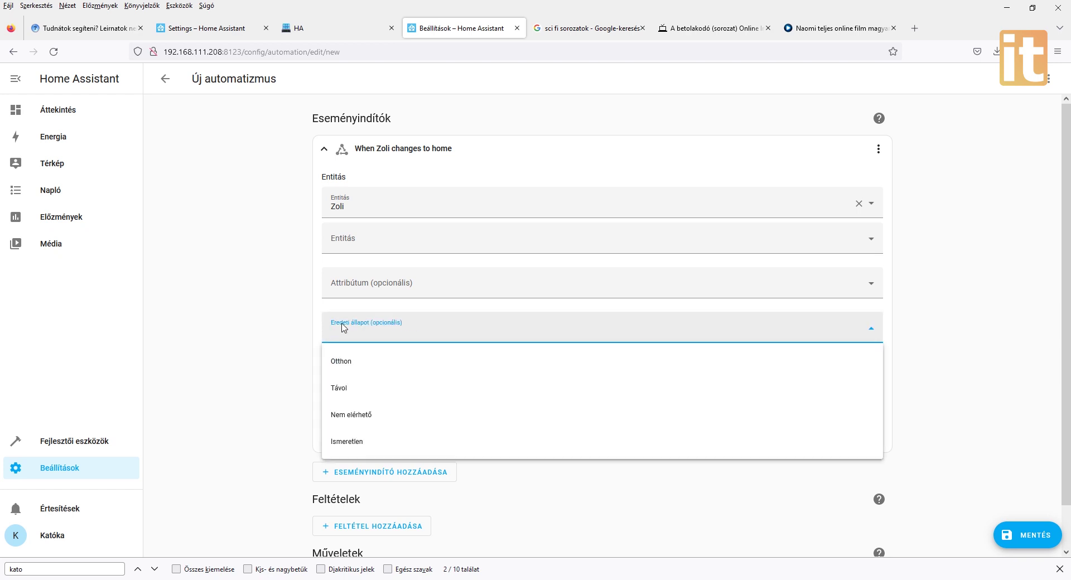
pyautogui.press('Escape')
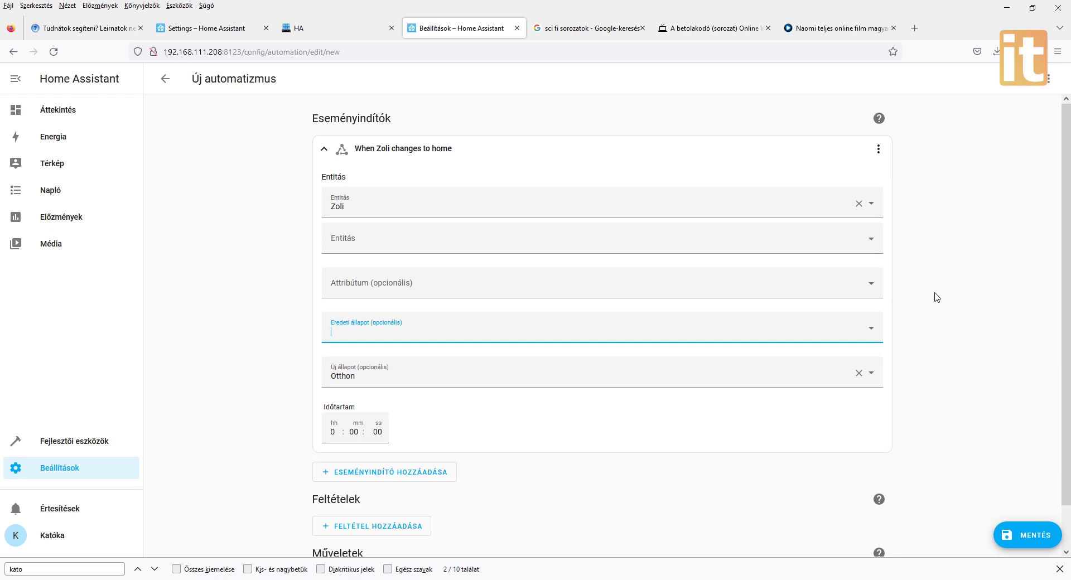
pyautogui.click(563, 375)
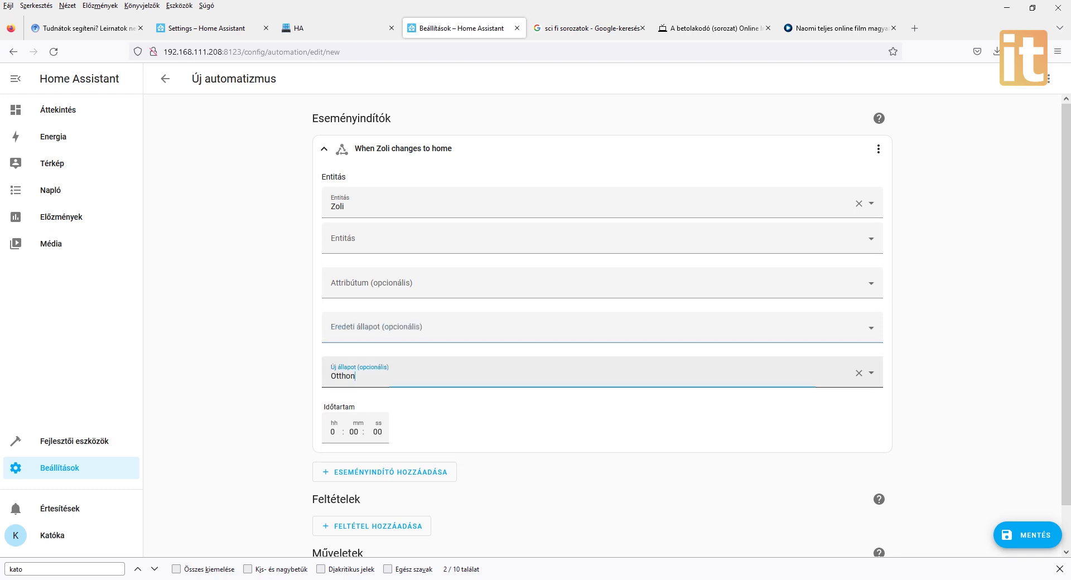
pyautogui.press('Escape')
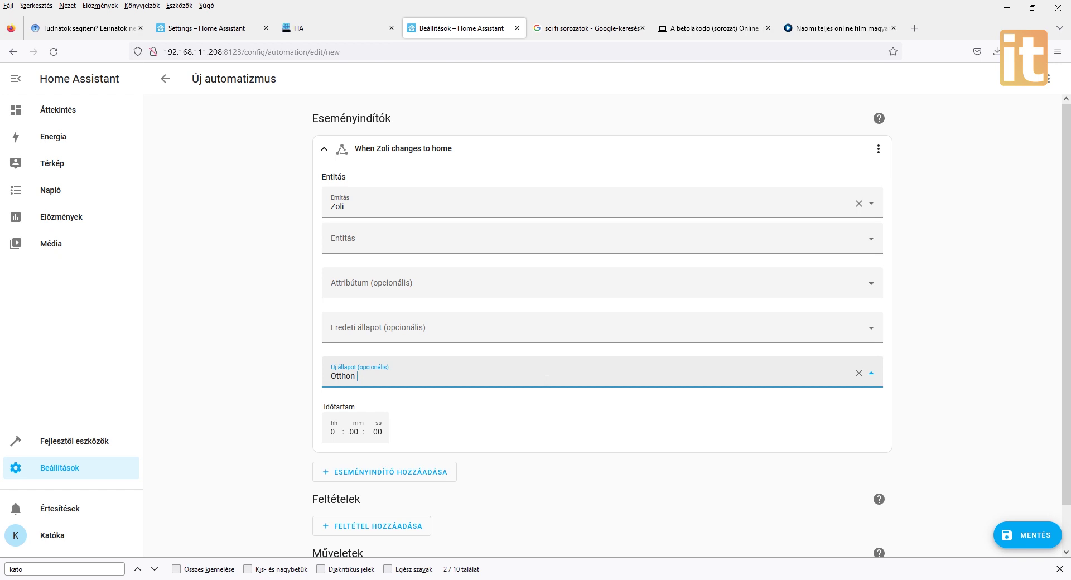
pyautogui.write('fűtés')
pyautogui.click(504, 339)
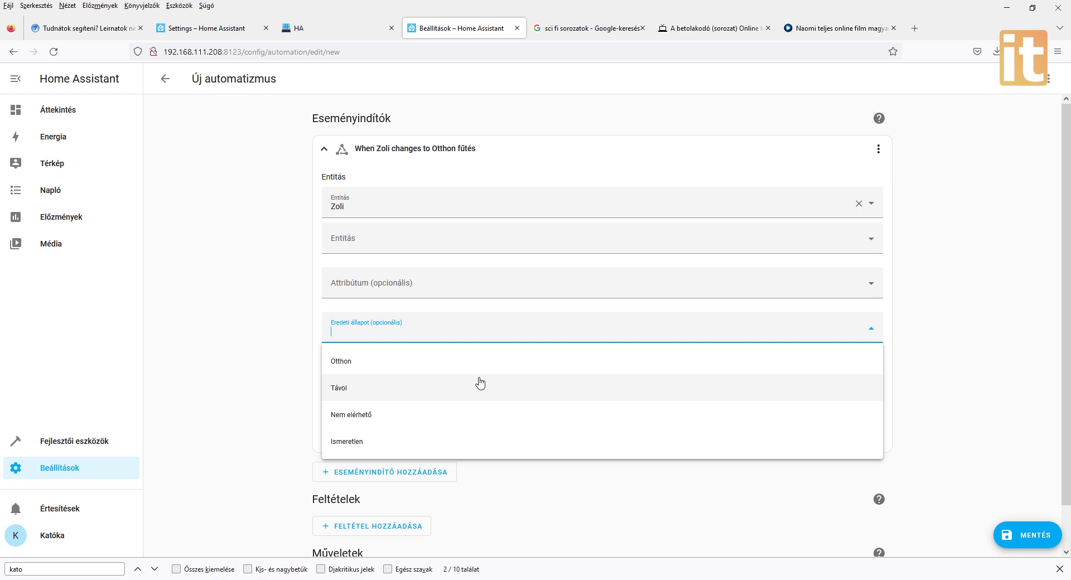
pyautogui.click(447, 371)
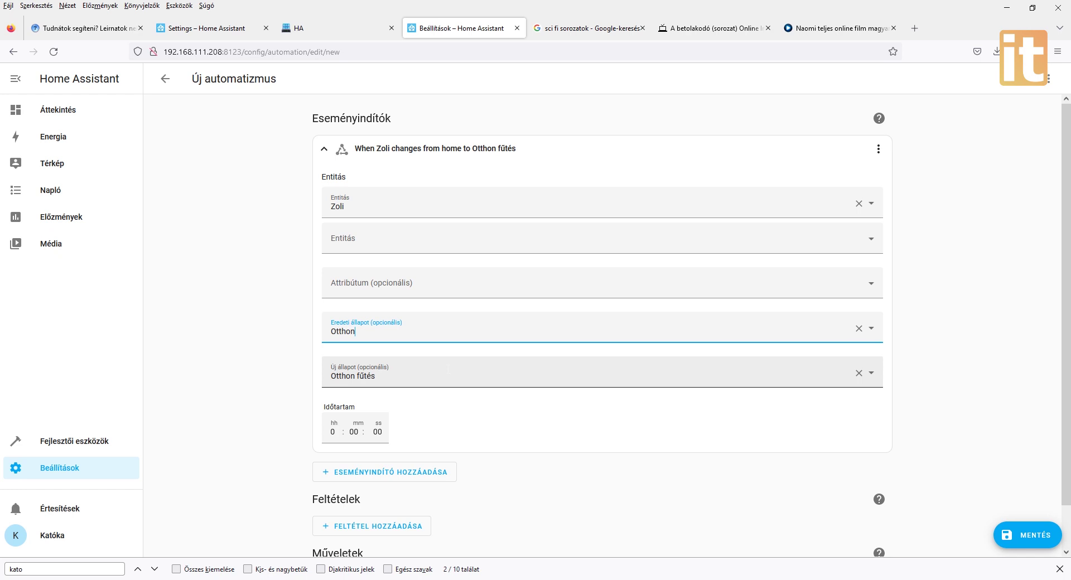